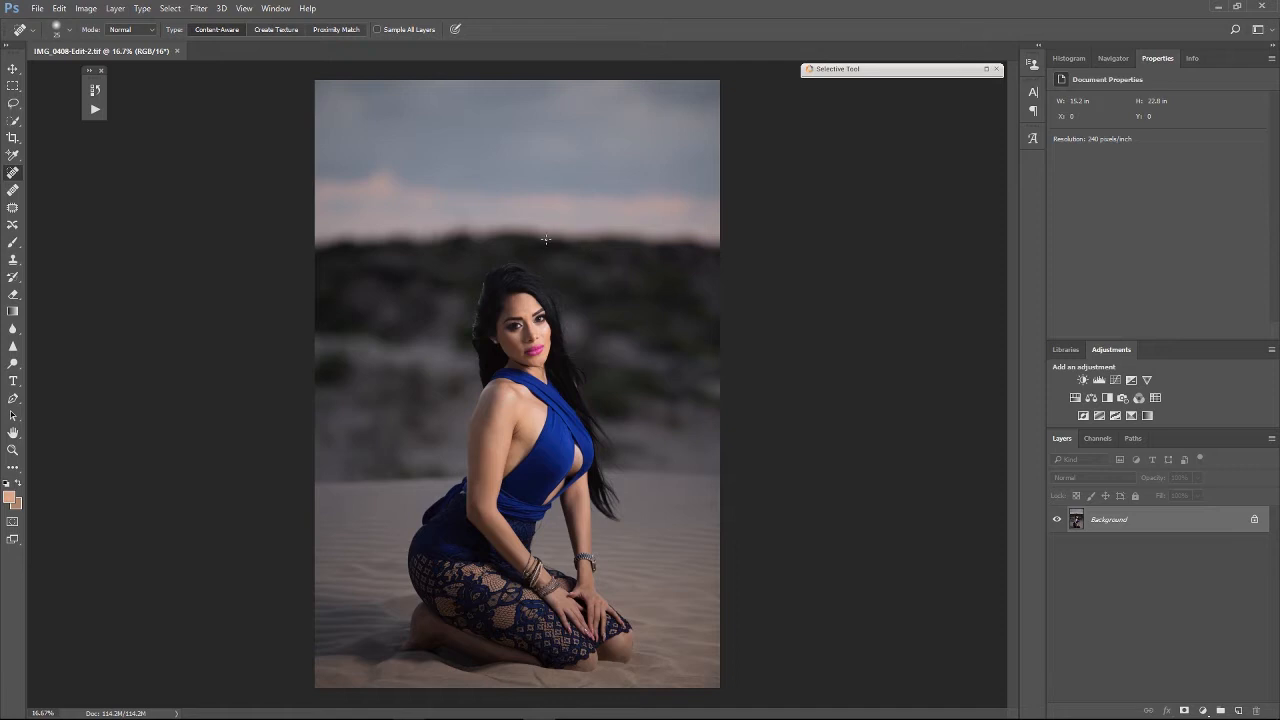
- Patch the small blemishes on the near arm and shoulder with the Patch tool
{"action": "key", "text": "ctrl+plus"}
{"action": "key", "text": "ctrl+plus"}
{"action": "key", "text": "ctrl+plus"}
{"action": "key", "text": "ctrl+plus"}
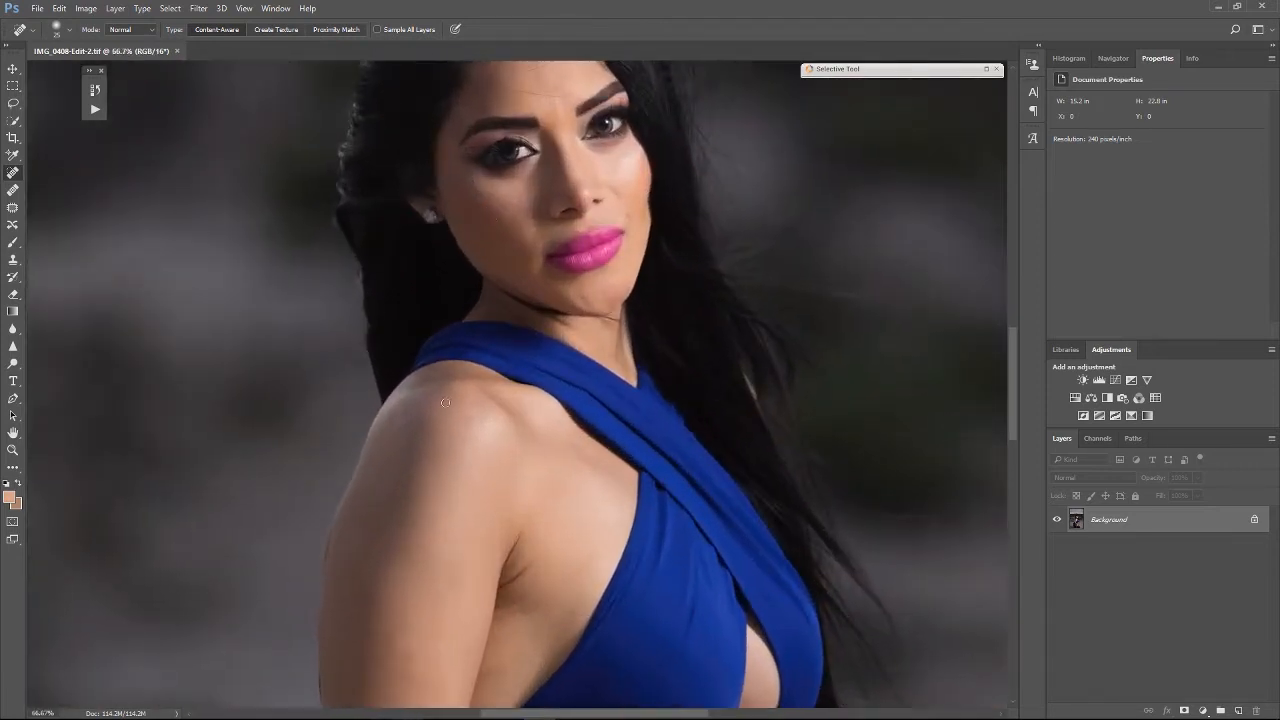
{"action": "left_click_drag", "start_coordinate": [445, 402], "coordinate": [449, 134]}
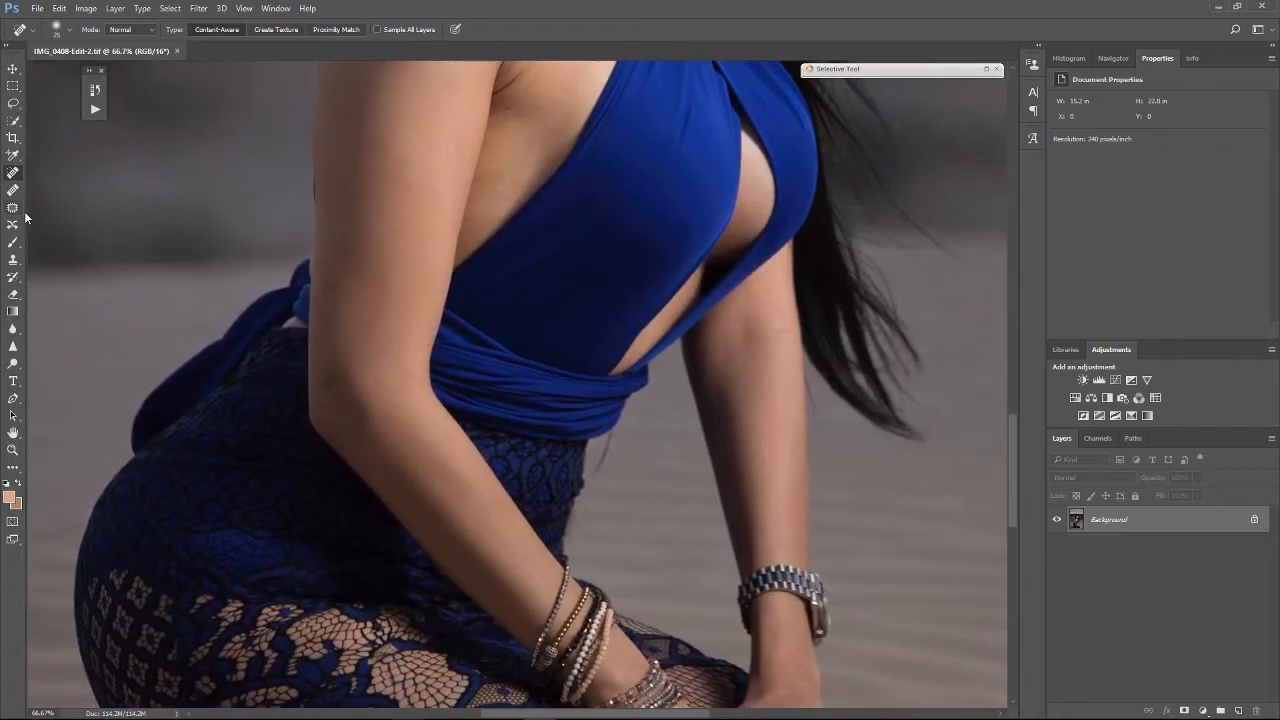
{"action": "left_click", "coordinate": [13, 208]}
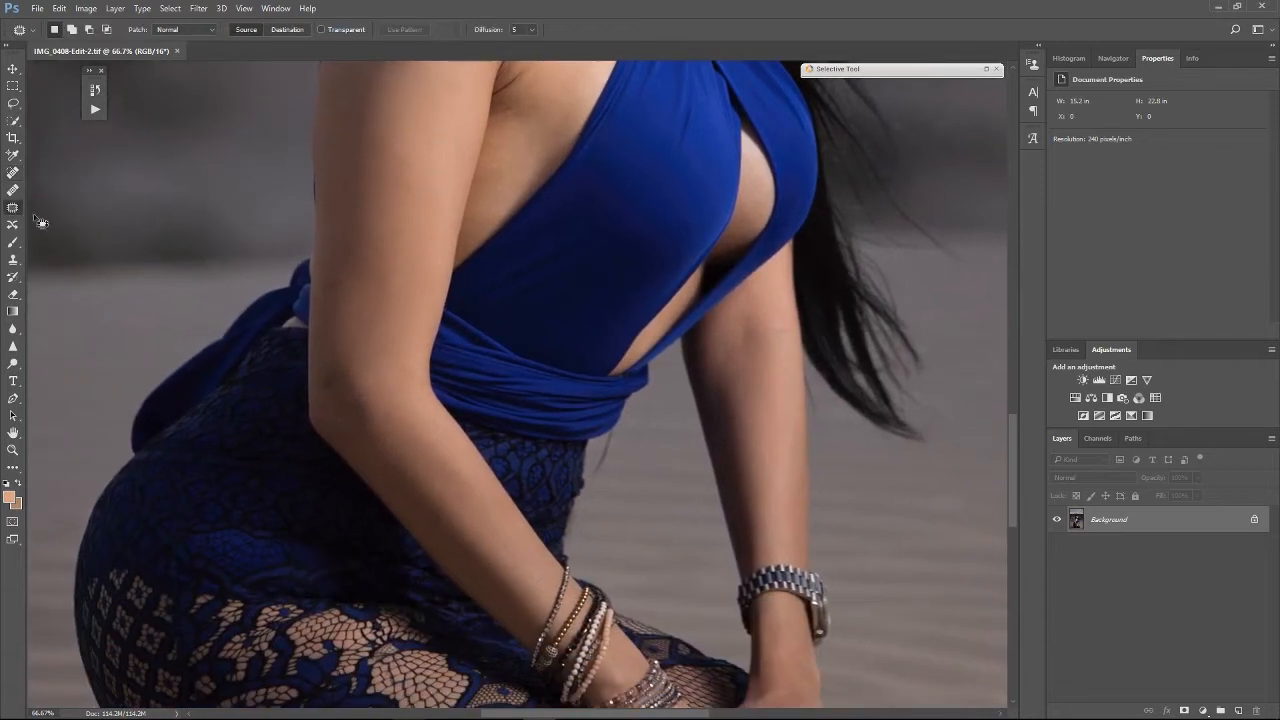
{"action": "left_click_drag", "start_coordinate": [438, 339], "coordinate": [437, 277]}
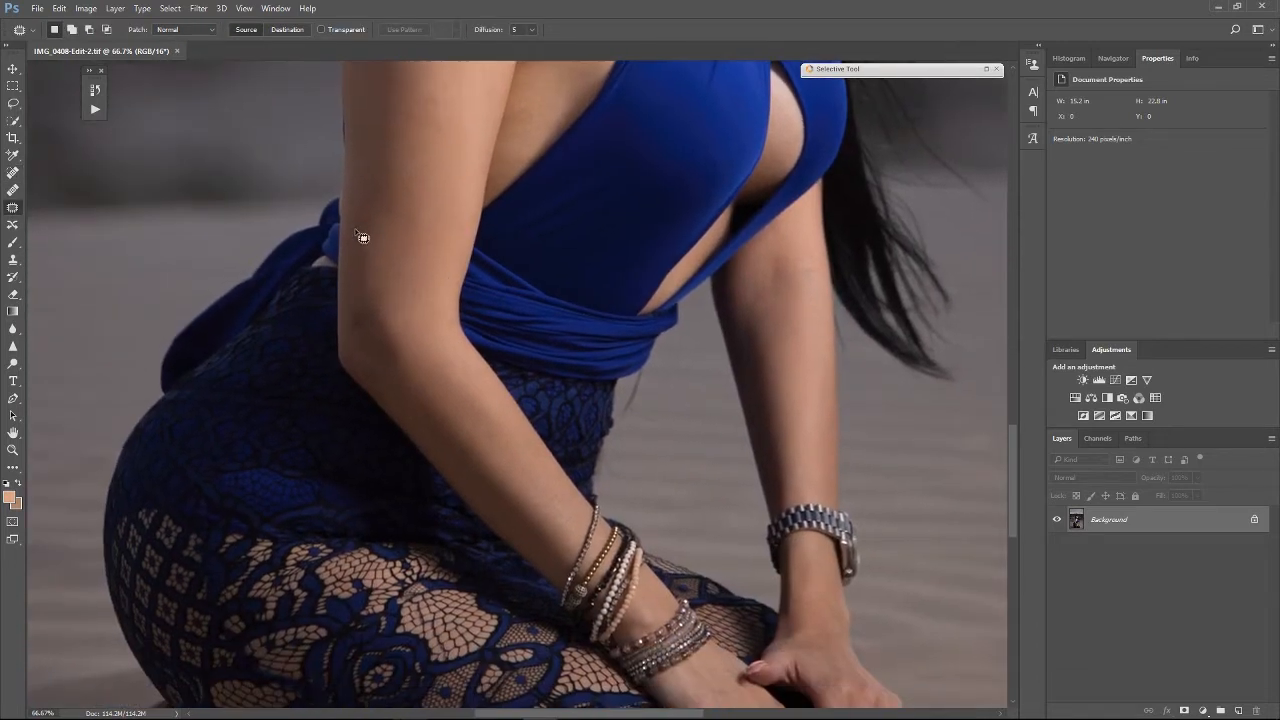
{"action": "left_click_drag", "start_coordinate": [369, 239], "coordinate": [378, 243]}
{"action": "scroll", "coordinate": [429, 203], "scroll_direction": "up", "scroll_amount": 8}
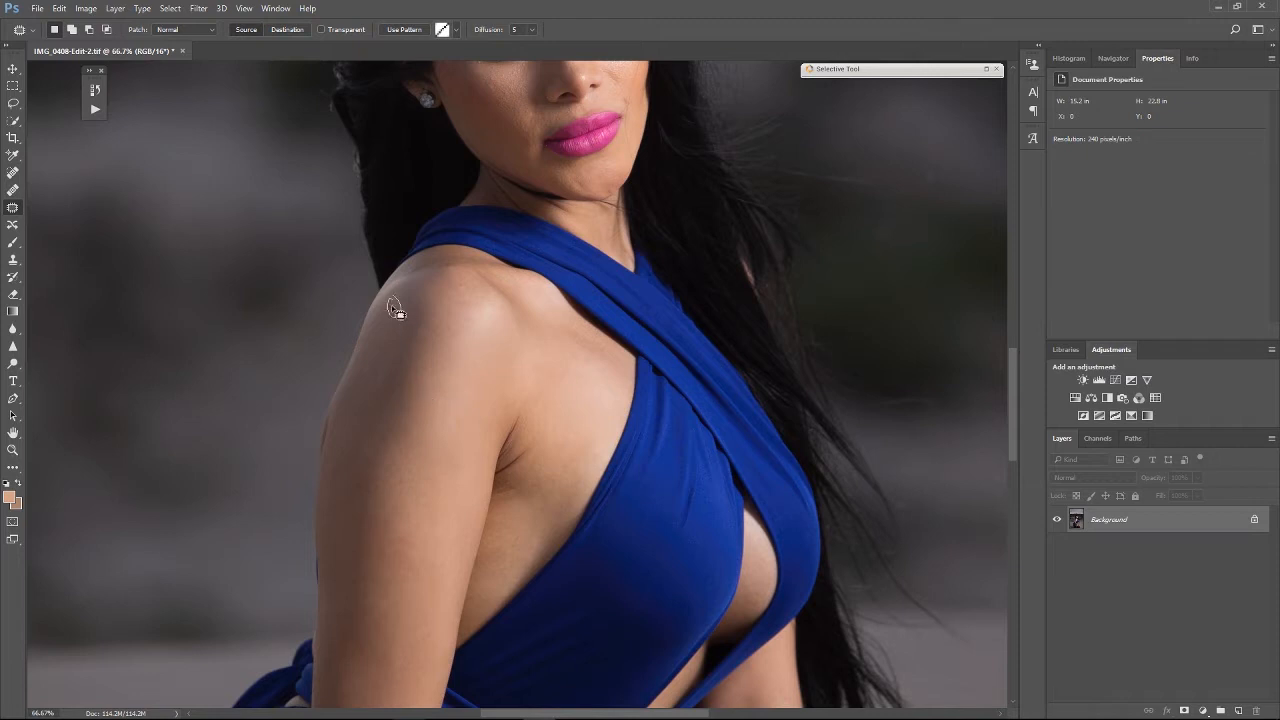
{"action": "left_click_drag", "start_coordinate": [396, 312], "coordinate": [397, 314]}
- Patch the blemishes on the shadowed cheek below the eye and on the upper forehead
{"action": "left_click_drag", "start_coordinate": [479, 266], "coordinate": [436, 422]}
{"action": "key", "text": "ctrl+plus"}
{"action": "left_click_drag", "start_coordinate": [389, 206], "coordinate": [429, 323]}
{"action": "left_click_drag", "start_coordinate": [468, 296], "coordinate": [467, 229]}
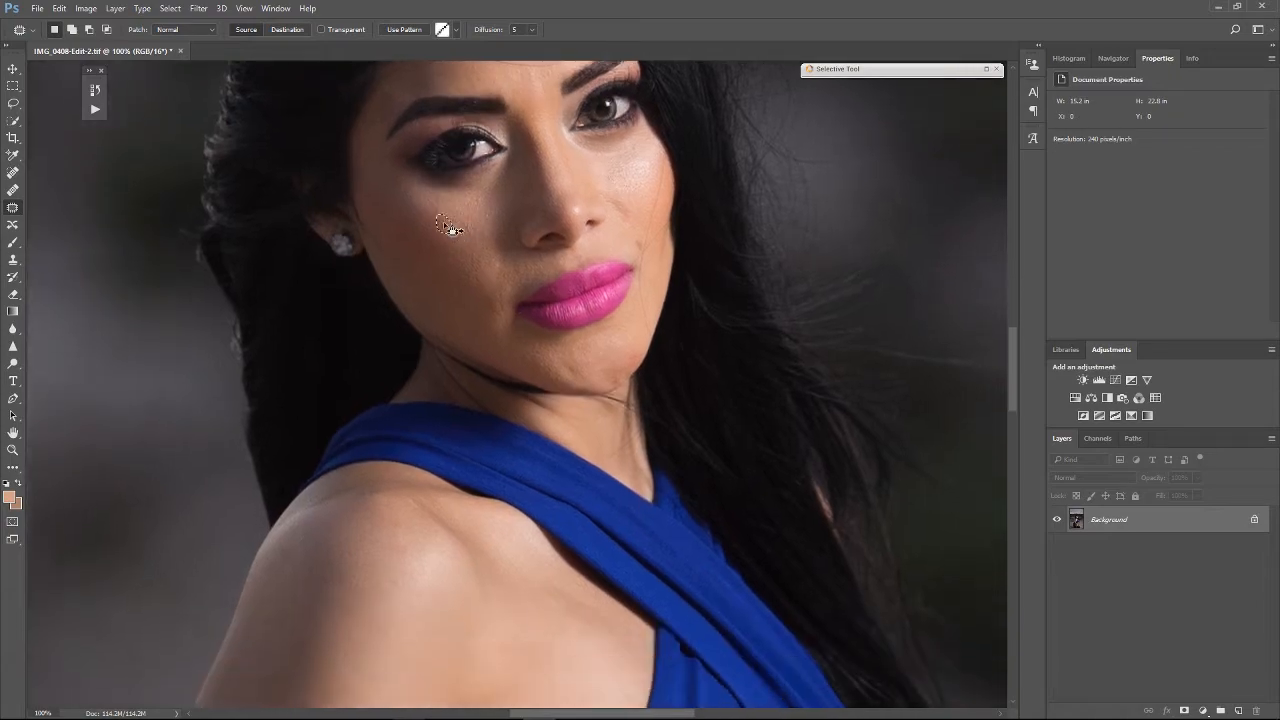
{"action": "left_click_drag", "start_coordinate": [503, 288], "coordinate": [437, 202]}
{"action": "left_click_drag", "start_coordinate": [548, 294], "coordinate": [511, 437]}
{"action": "left_click_drag", "start_coordinate": [514, 234], "coordinate": [603, 429]}
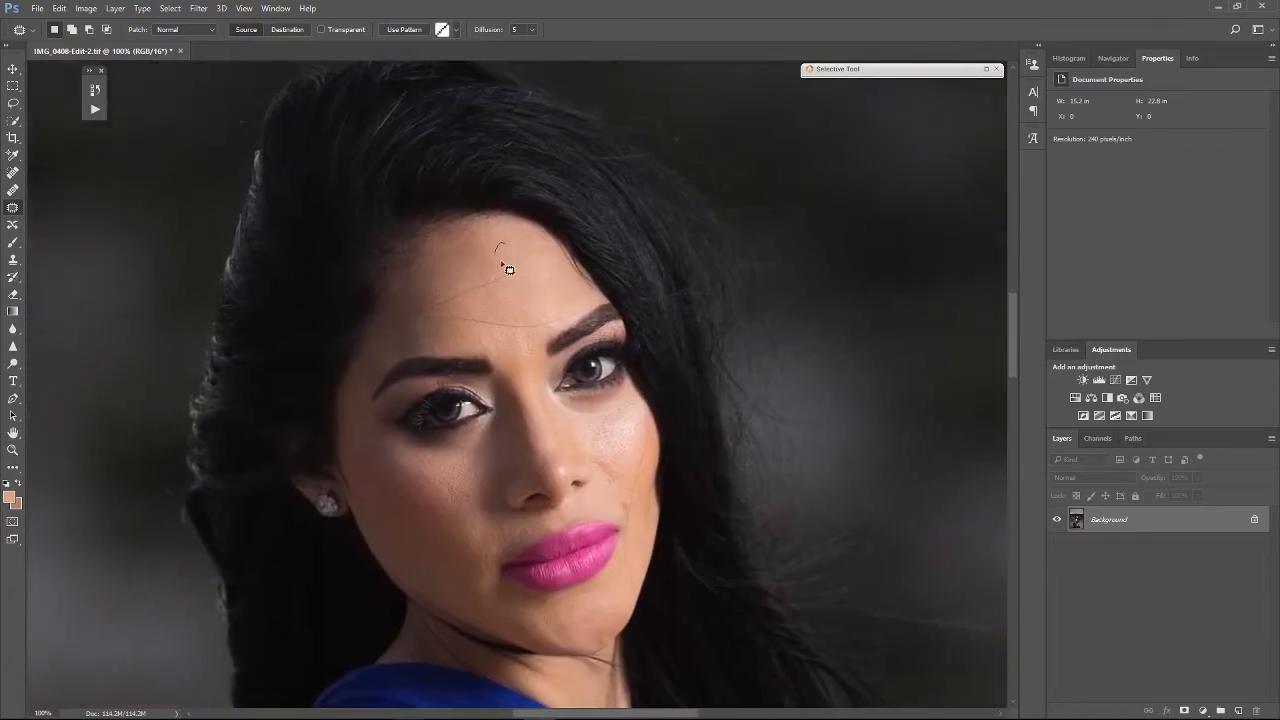
- Patch the skin beside the shadowed corner of the mouth and a larger area of the cheek above it
{"action": "left_click_drag", "start_coordinate": [440, 620], "coordinate": [460, 315]}
{"action": "left_click_drag", "start_coordinate": [484, 640], "coordinate": [429, 354]}
{"action": "left_click_drag", "start_coordinate": [445, 130], "coordinate": [457, 354]}
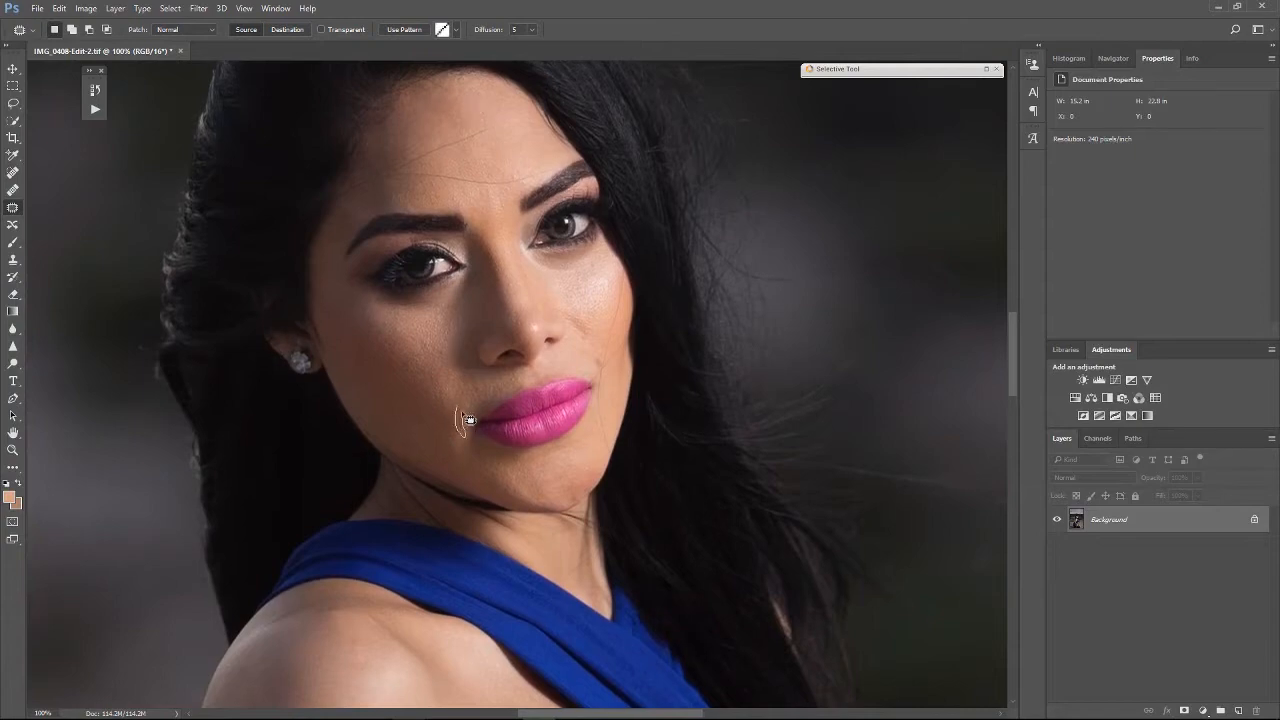
{"action": "left_click_drag", "start_coordinate": [461, 410], "coordinate": [446, 417]}
{"action": "left_click_drag", "start_coordinate": [554, 499], "coordinate": [506, 442]}
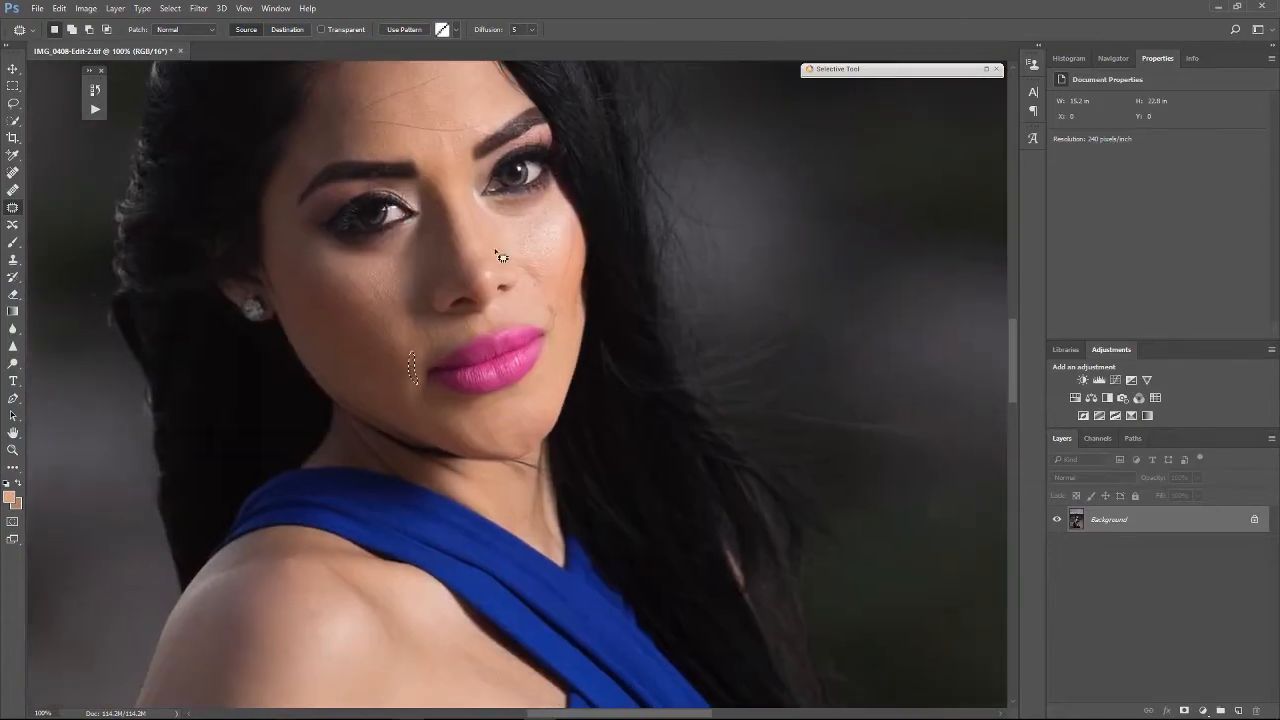
{"action": "left_click_drag", "start_coordinate": [401, 294], "coordinate": [489, 251]}
{"action": "key", "text": "ctrl+d"}
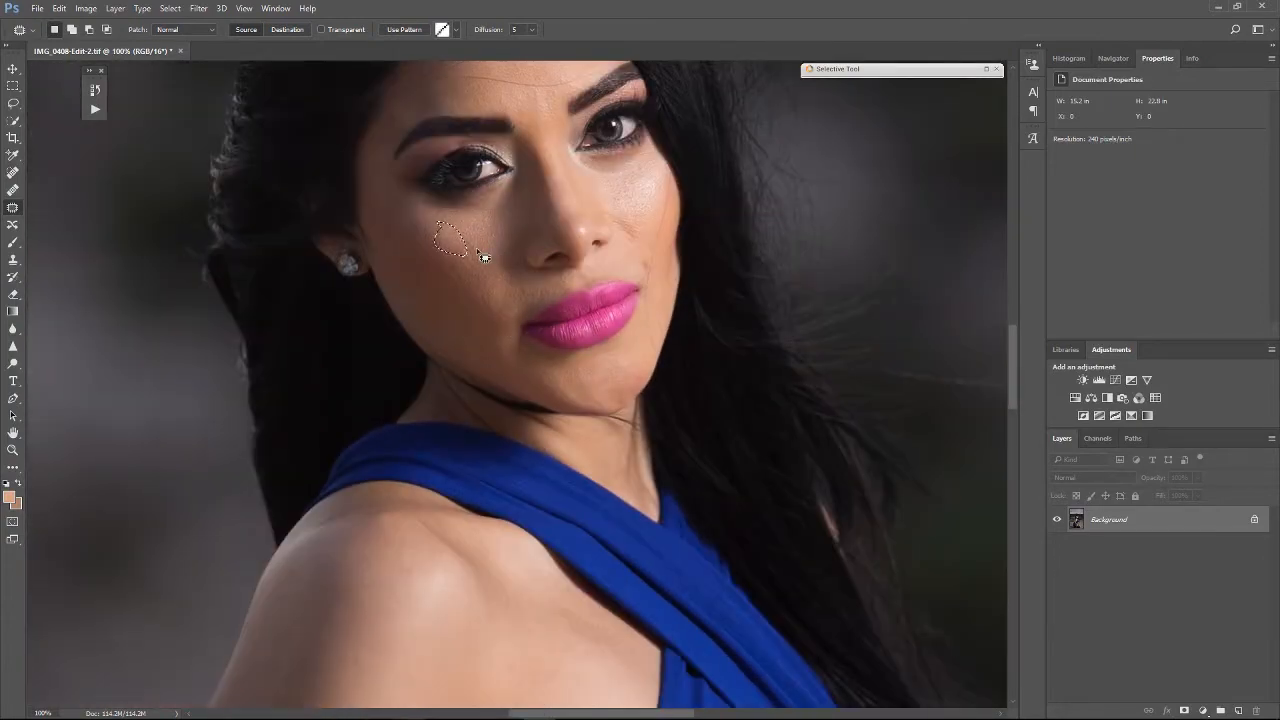
- Patch the small spot on the brightly lit cheek beside the nose and clear the selection
{"action": "left_click_drag", "start_coordinate": [566, 221], "coordinate": [500, 319]}
{"action": "left_click_drag", "start_coordinate": [578, 355], "coordinate": [583, 363]}
{"action": "mouse_move", "coordinate": [580, 361]}
{"action": "left_mouse_down"}
{"action": "mouse_move", "coordinate": [564, 326]}
{"action": "mouse_move", "coordinate": [629, 396]}
{"action": "mouse_move", "coordinate": [525, 322]}
{"action": "mouse_move", "coordinate": [502, 338]}
{"action": "left_mouse_up"}
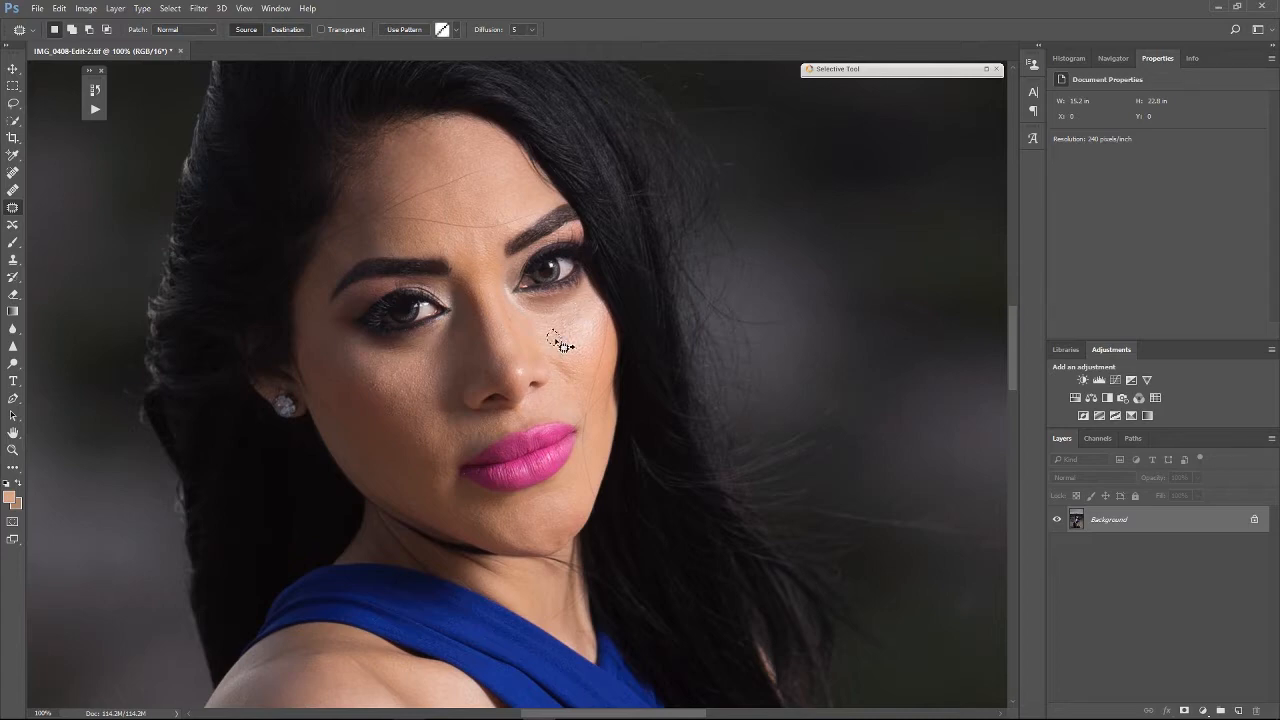
{"action": "key", "text": "ctrl+d"}
- Patch the blemishes on the chin, check the rest of the skin and clear the selection
{"action": "left_click_drag", "start_coordinate": [557, 541], "coordinate": [558, 538]}
{"action": "left_click_drag", "start_coordinate": [559, 540], "coordinate": [551, 524]}
{"action": "key", "text": "ctrl+d"}
{"action": "left_click_drag", "start_coordinate": [556, 540], "coordinate": [570, 545]}
{"action": "left_click_drag", "start_coordinate": [557, 417], "coordinate": [576, 514]}
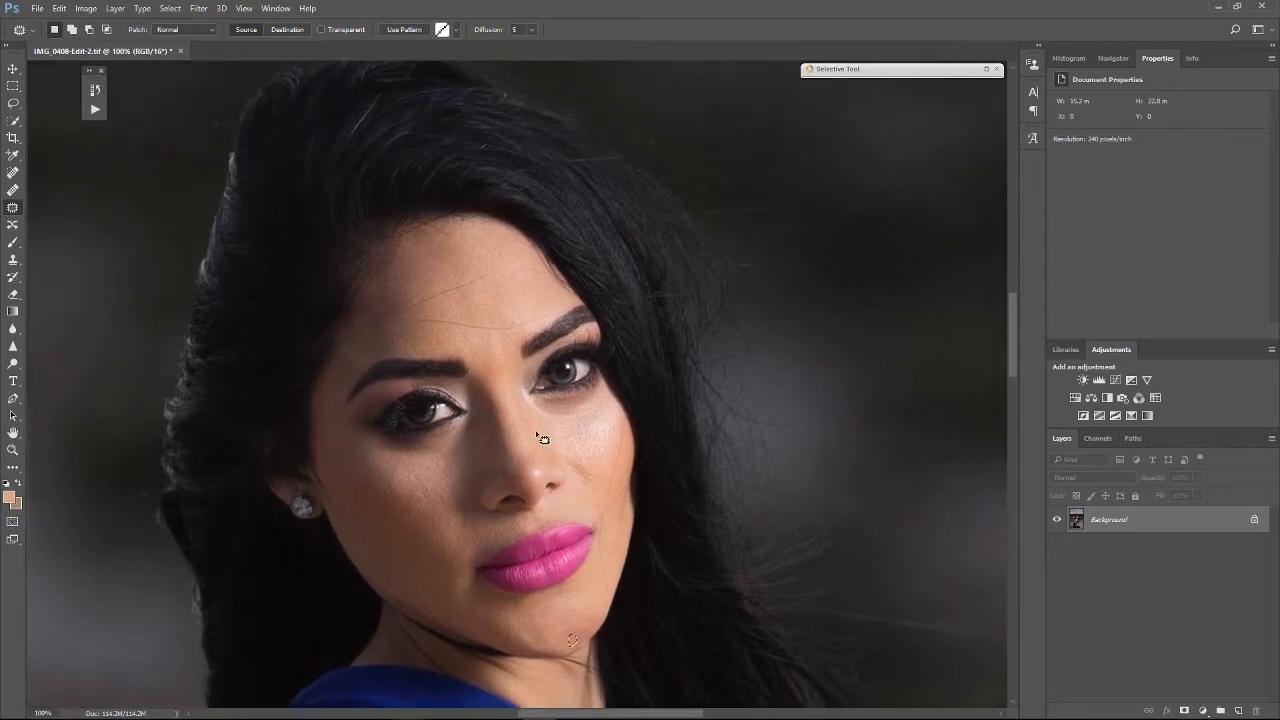
{"action": "scroll", "coordinate": [465, 326], "scroll_direction": "down", "scroll_amount": 15}
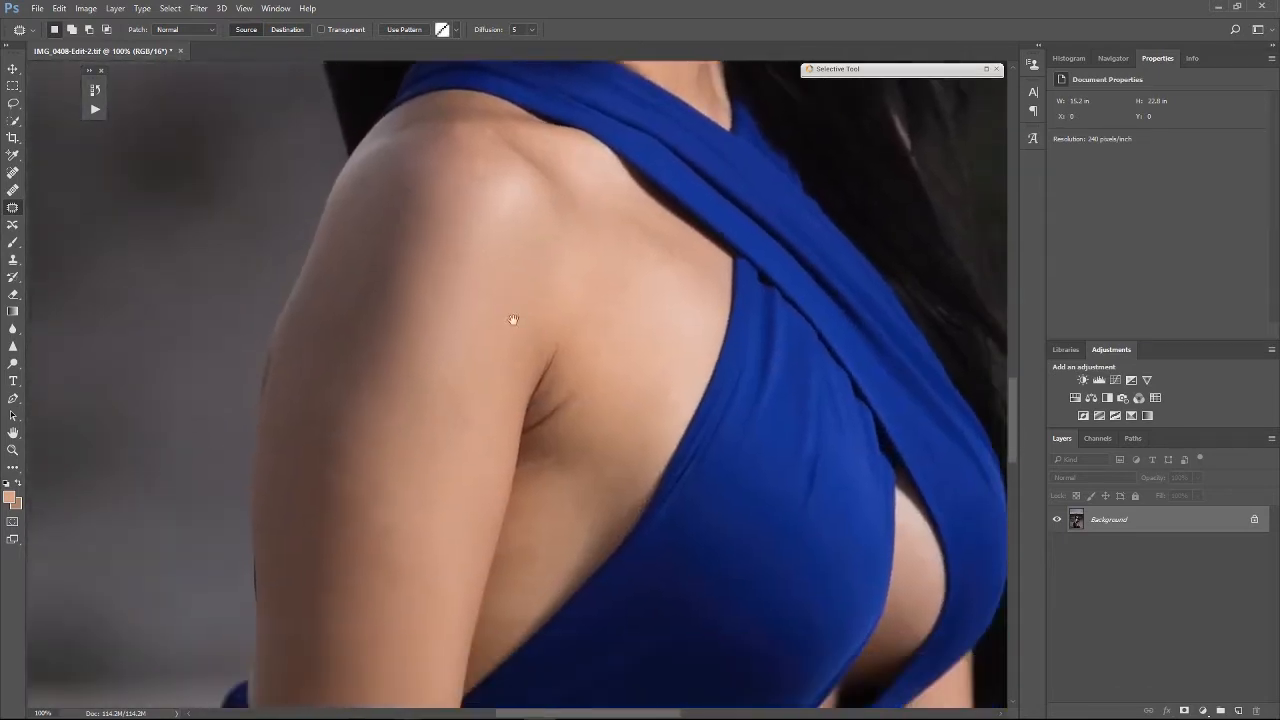
{"action": "scroll", "coordinate": [406, 274], "scroll_direction": "down", "scroll_amount": 3}
{"action": "scroll", "coordinate": [451, 463], "scroll_direction": "up", "scroll_amount": 18}
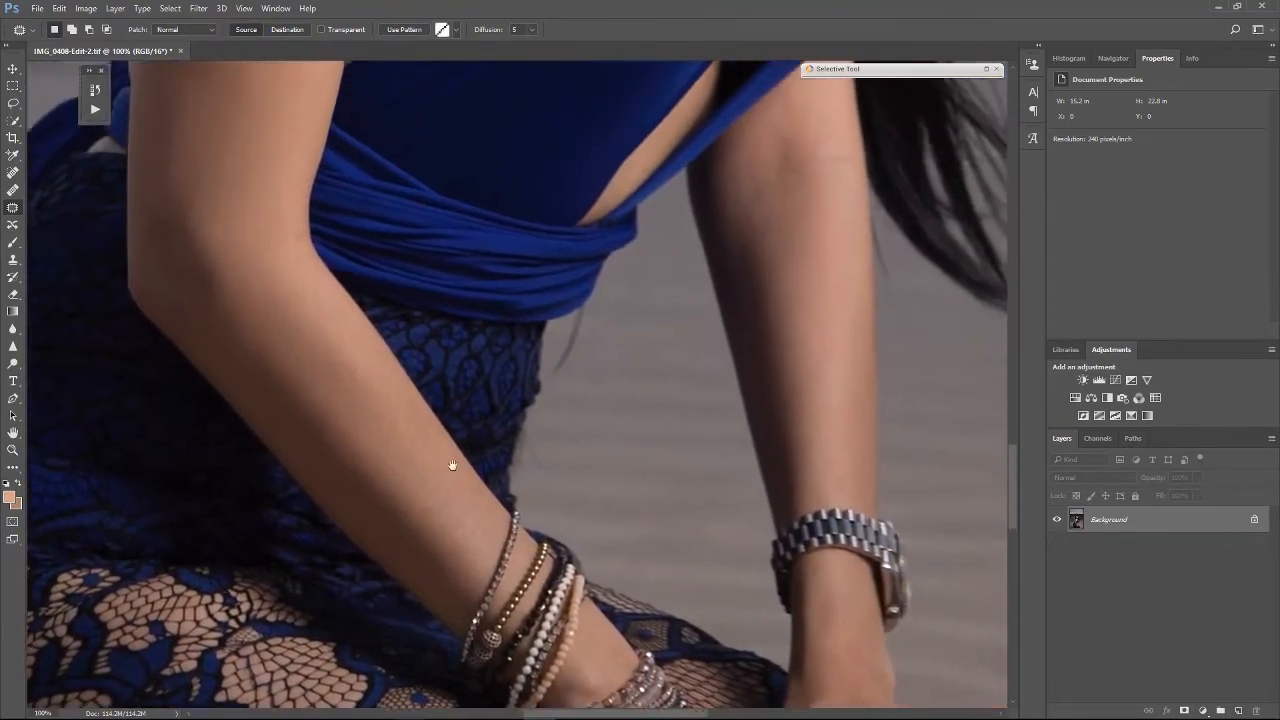
{"action": "scroll", "coordinate": [517, 410], "scroll_direction": "up", "scroll_amount": 3}
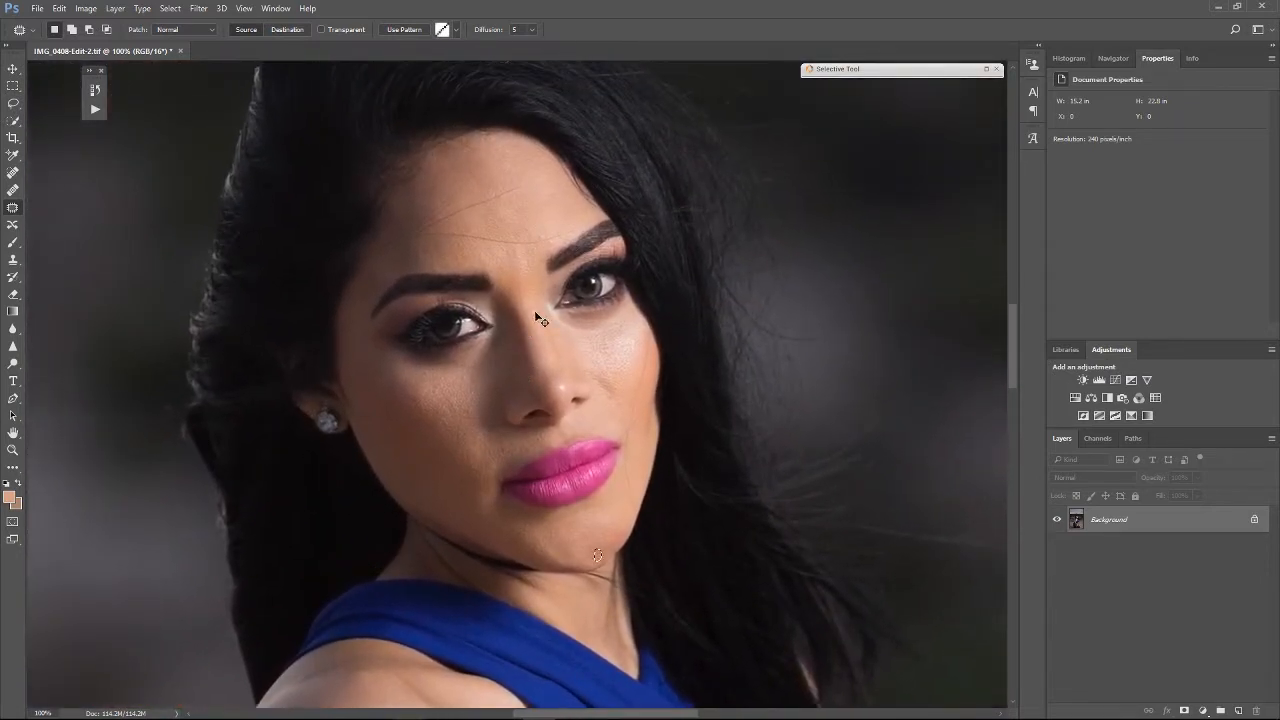
{"action": "key", "text": "ctrl+d"}
- Switch to the Spot Healing Brush and check its size, hardness and spacing settings for work on the forehead
{"action": "left_click", "coordinate": [15, 175]}
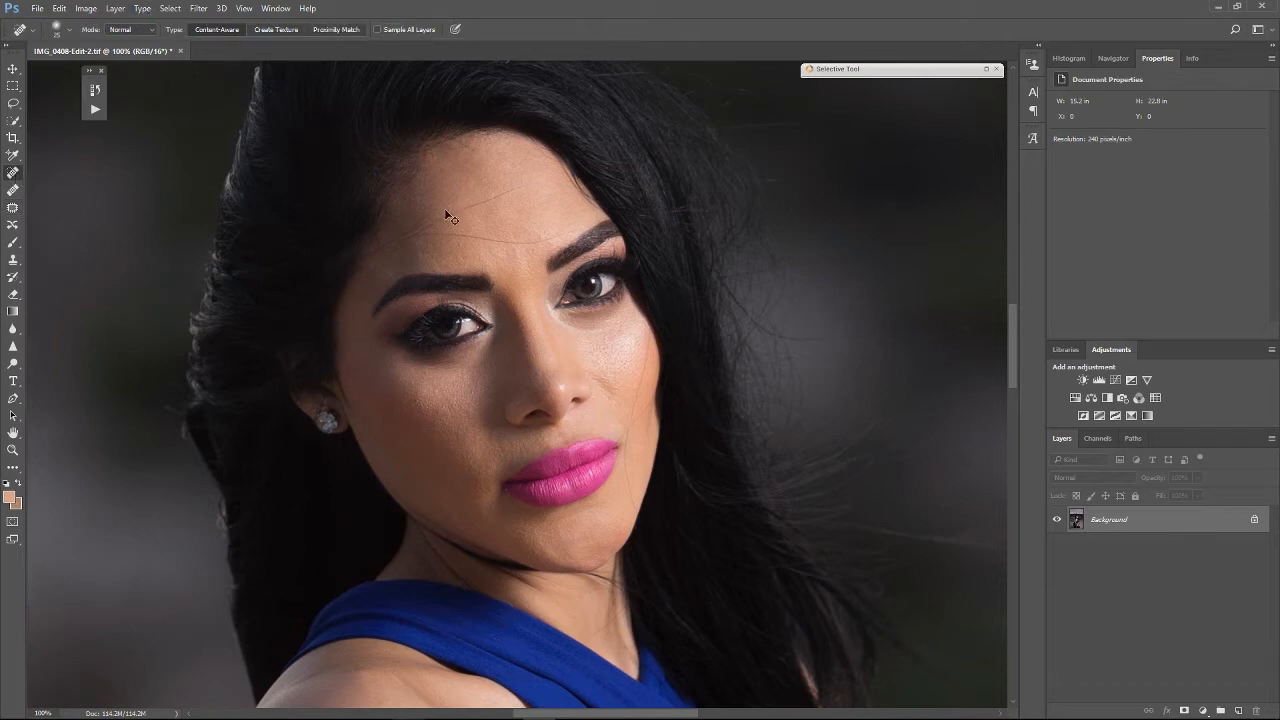
{"action": "key", "text": "ctrl+plus"}
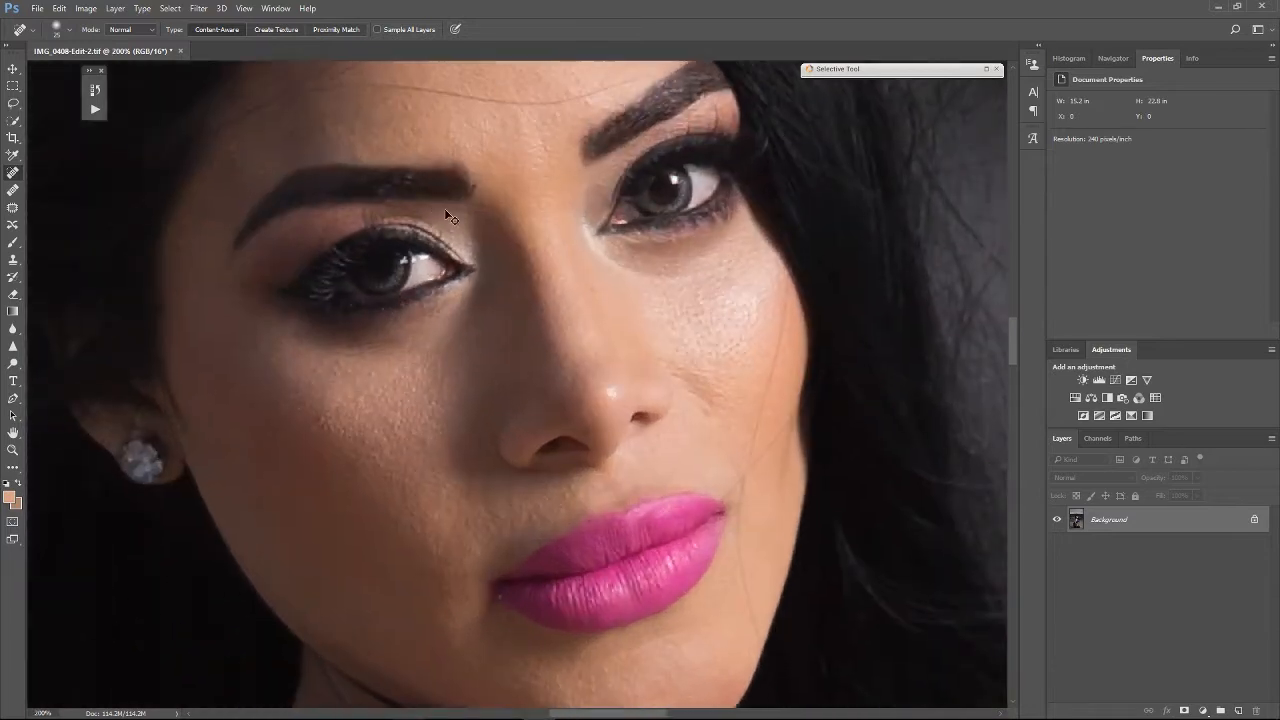
{"action": "key", "text": "ctrl+minus"}
{"action": "left_click_drag", "start_coordinate": [540, 214], "coordinate": [558, 266]}
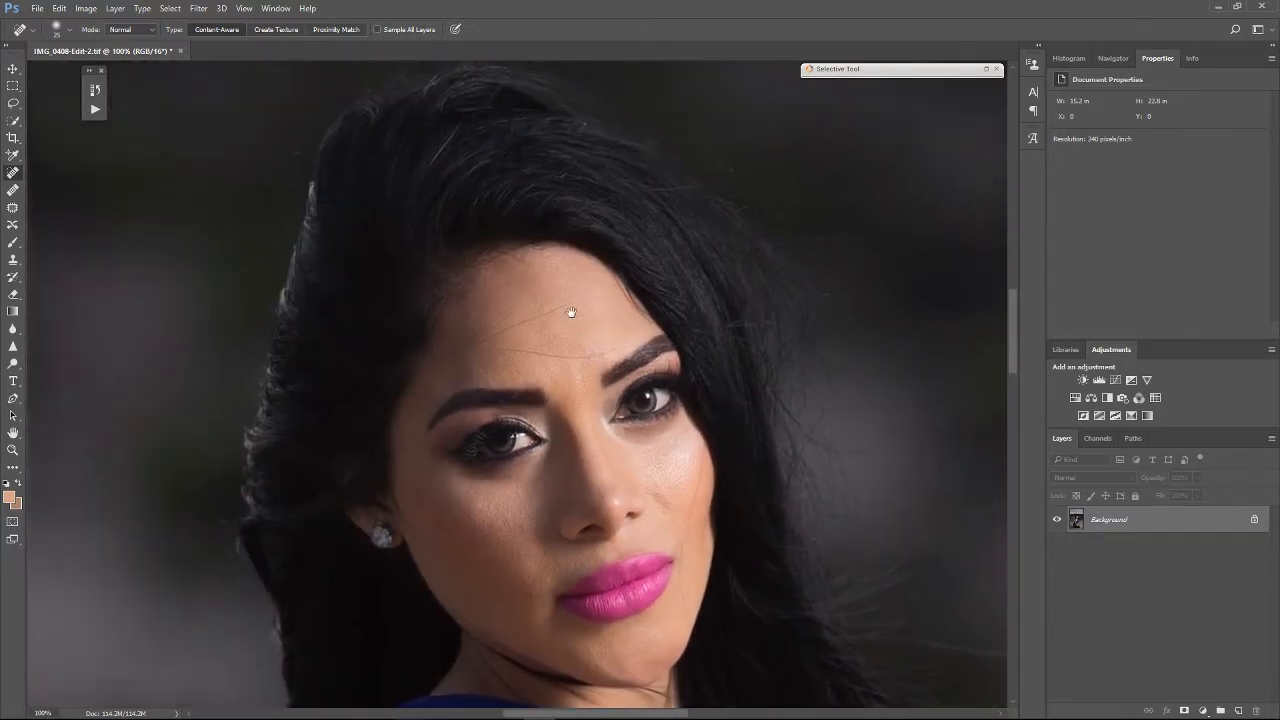
{"action": "key", "text": "ctrl+plus"}
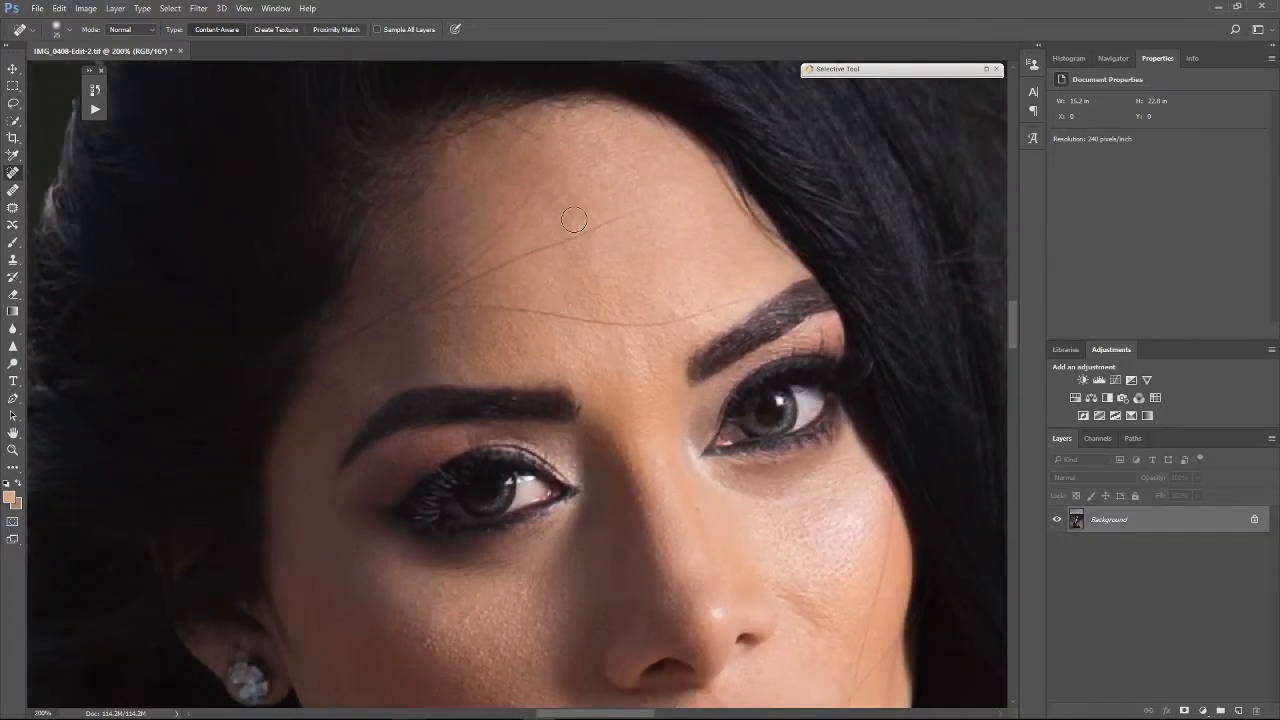
{"action": "left_click", "coordinate": [72, 29]}
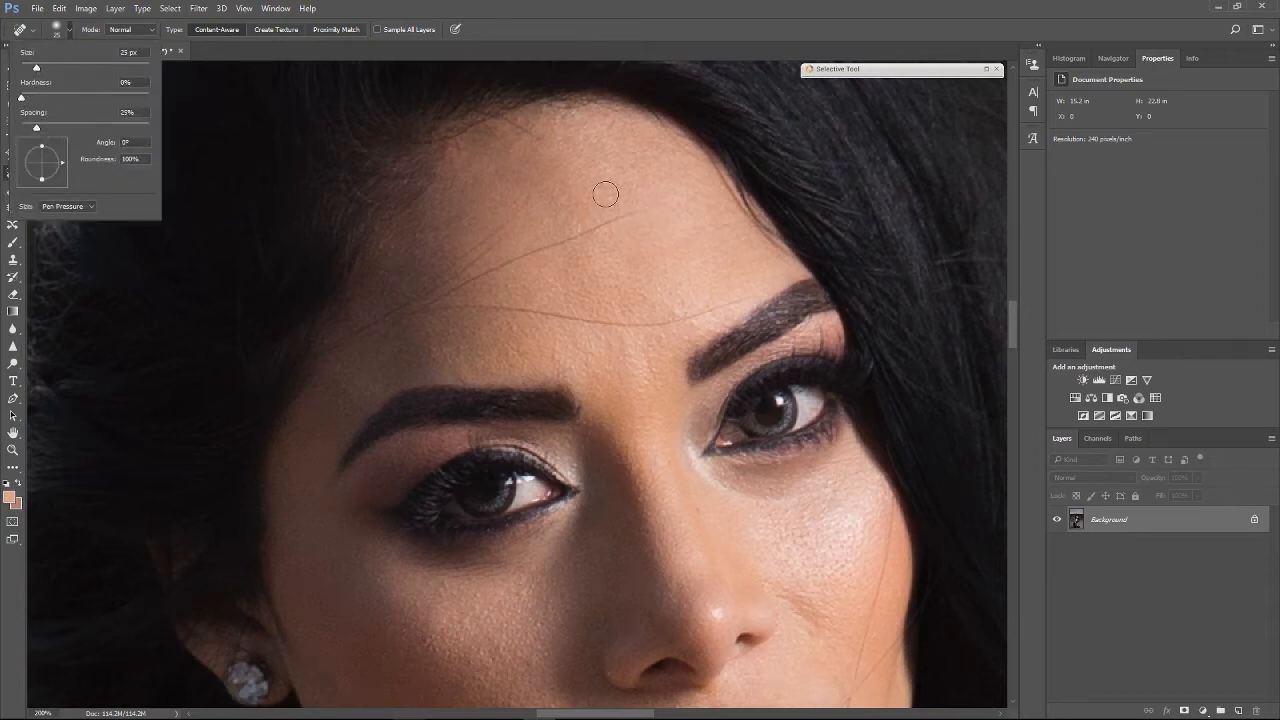
{"action": "left_click", "coordinate": [682, 24]}
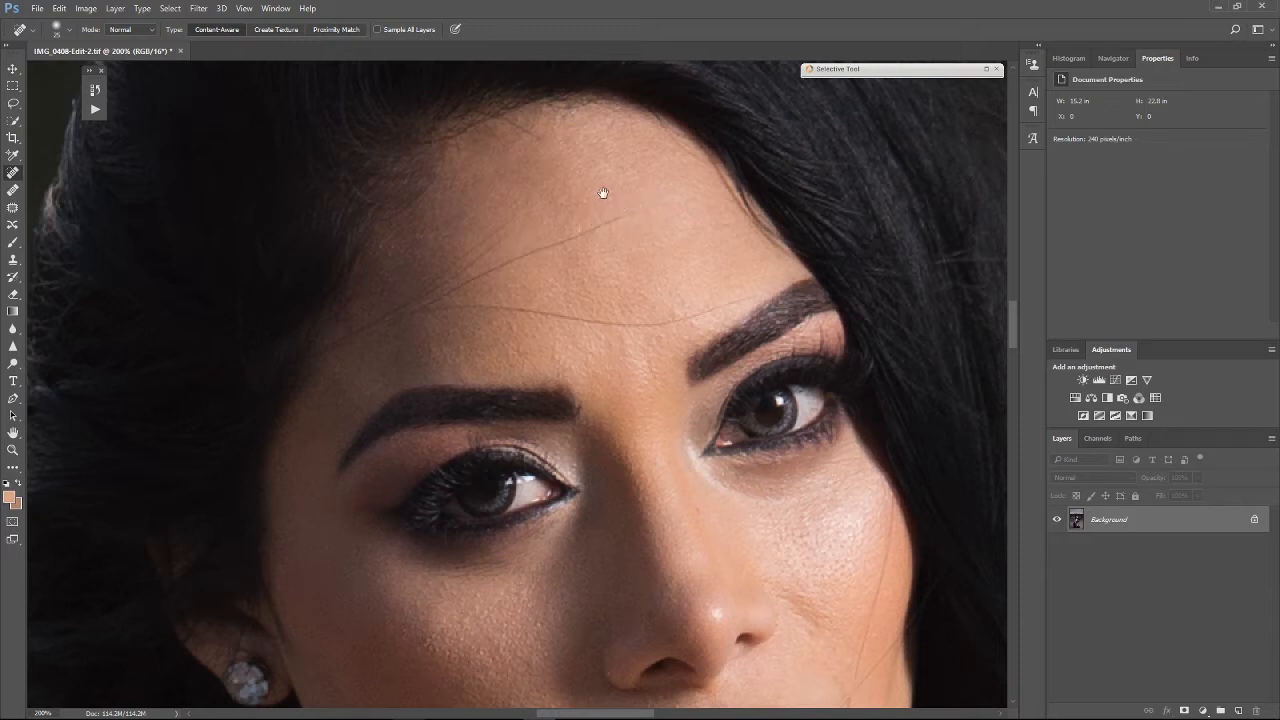
{"action": "left_click_drag", "start_coordinate": [603, 189], "coordinate": [606, 229]}
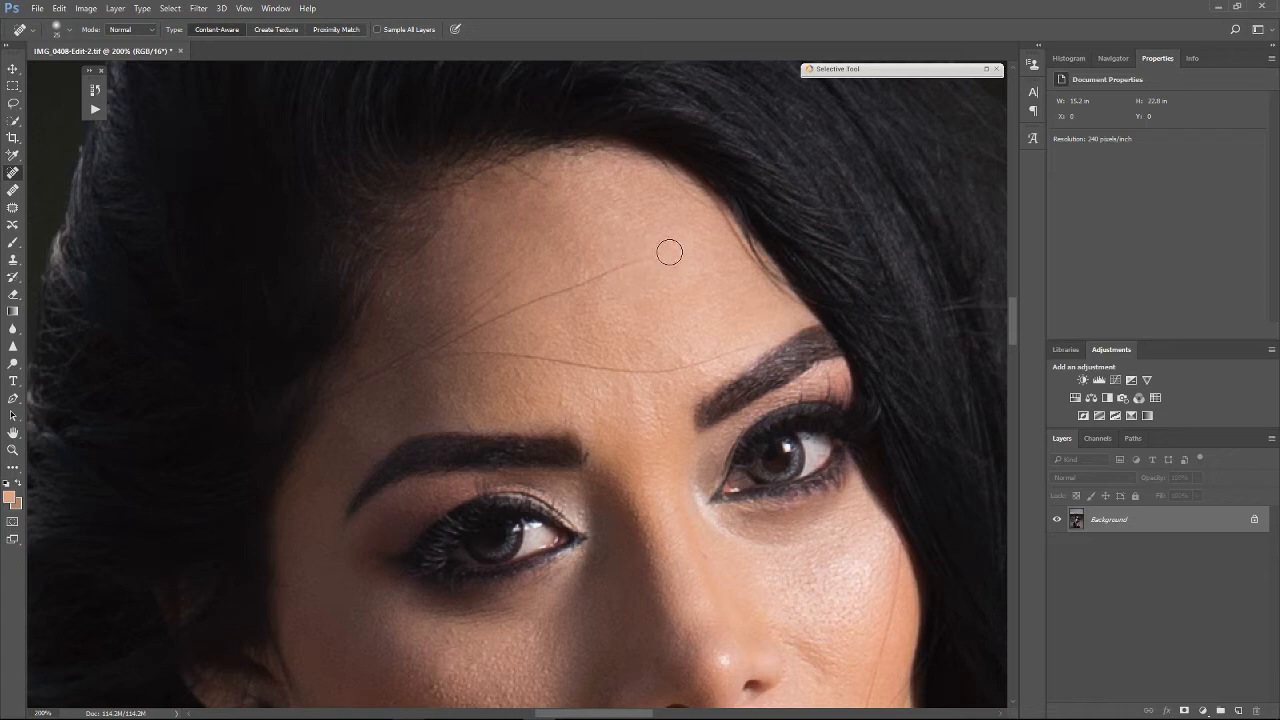
{"action": "mouse_move", "coordinate": [670, 250]}
{"action": "left_mouse_down"}
{"action": "mouse_move", "coordinate": [485, 326]}
{"action": "mouse_move", "coordinate": [583, 274]}
{"action": "mouse_move", "coordinate": [665, 251]}
{"action": "left_mouse_up"}
{"action": "left_click", "coordinate": [60, 8]}
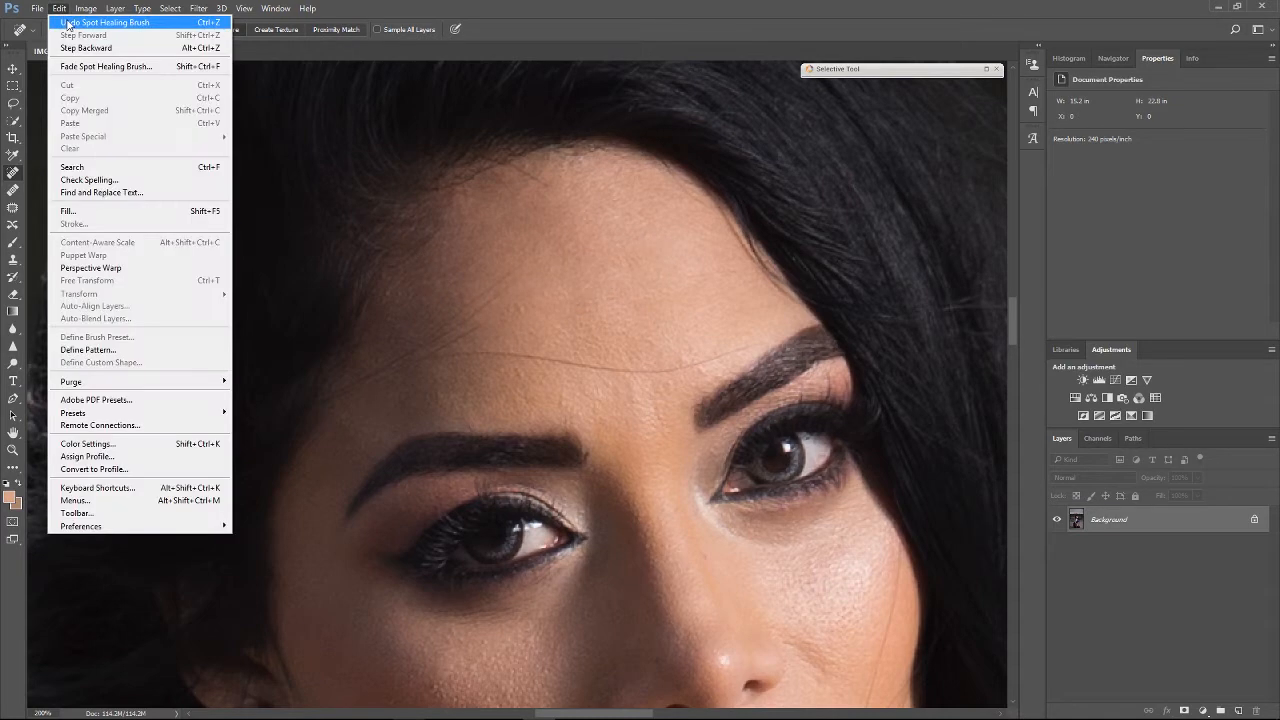
{"action": "left_click", "coordinate": [85, 23]}
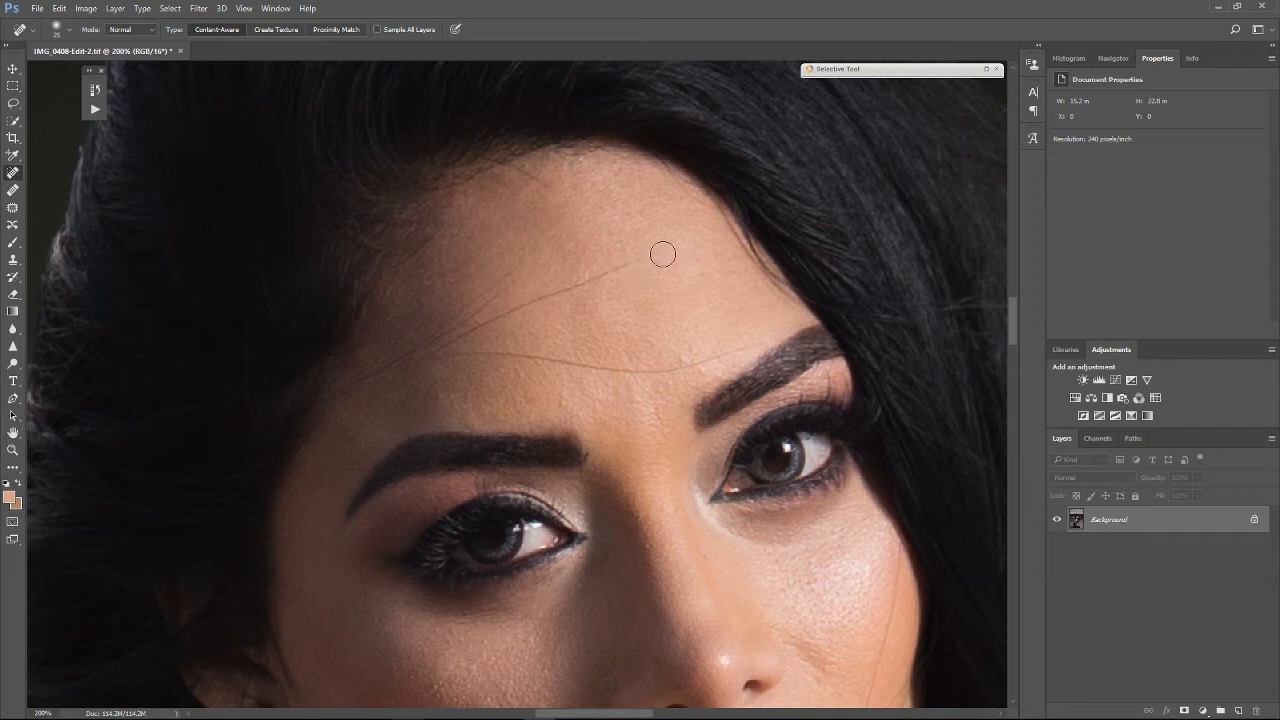
- Remove the two long stray hairs across the forehead and the fine strands near the hairline with the Spot Healing Brush
{"action": "mouse_move", "coordinate": [662, 253]}
{"action": "left_mouse_down"}
{"action": "mouse_move", "coordinate": [433, 351]}
{"action": "mouse_move", "coordinate": [520, 296]}
{"action": "mouse_move", "coordinate": [535, 302]}
{"action": "mouse_move", "coordinate": [512, 308]}
{"action": "left_mouse_up"}
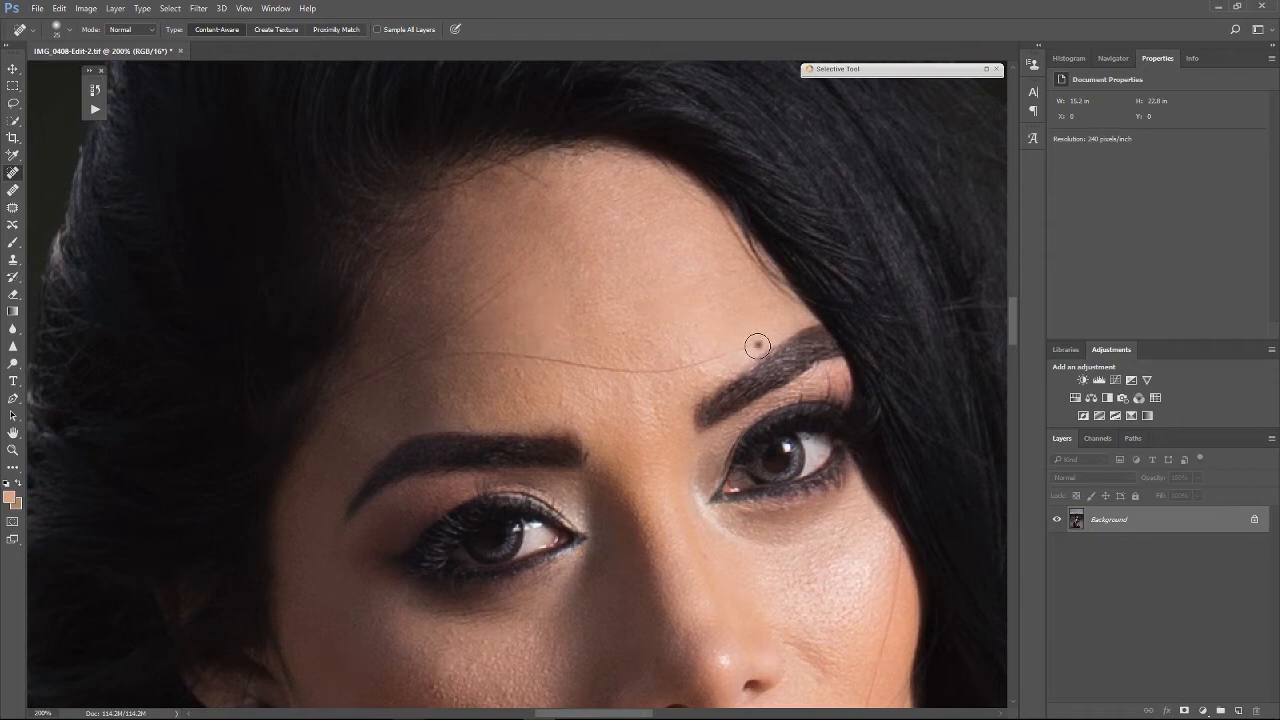
{"action": "mouse_move", "coordinate": [757, 346]}
{"action": "left_mouse_down"}
{"action": "mouse_move", "coordinate": [626, 374]}
{"action": "mouse_move", "coordinate": [435, 361]}
{"action": "left_mouse_up"}
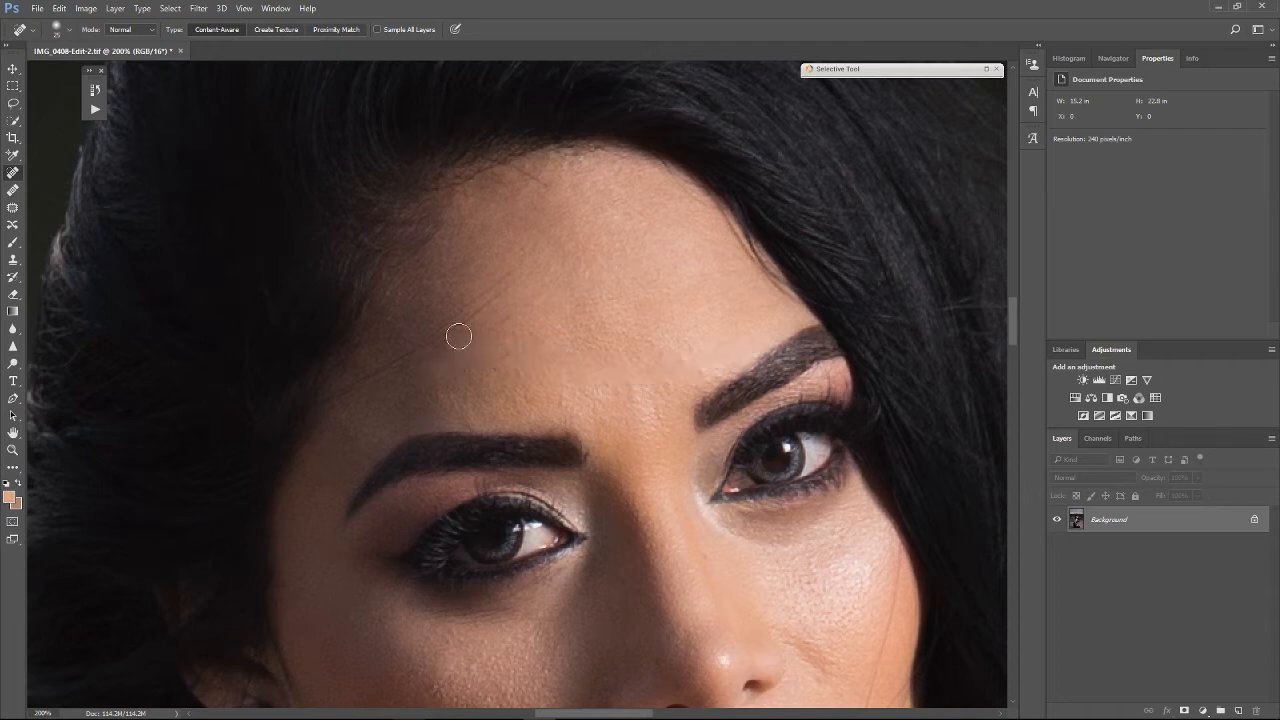
{"action": "scroll", "coordinate": [583, 294], "scroll_direction": "left", "scroll_amount": 2}
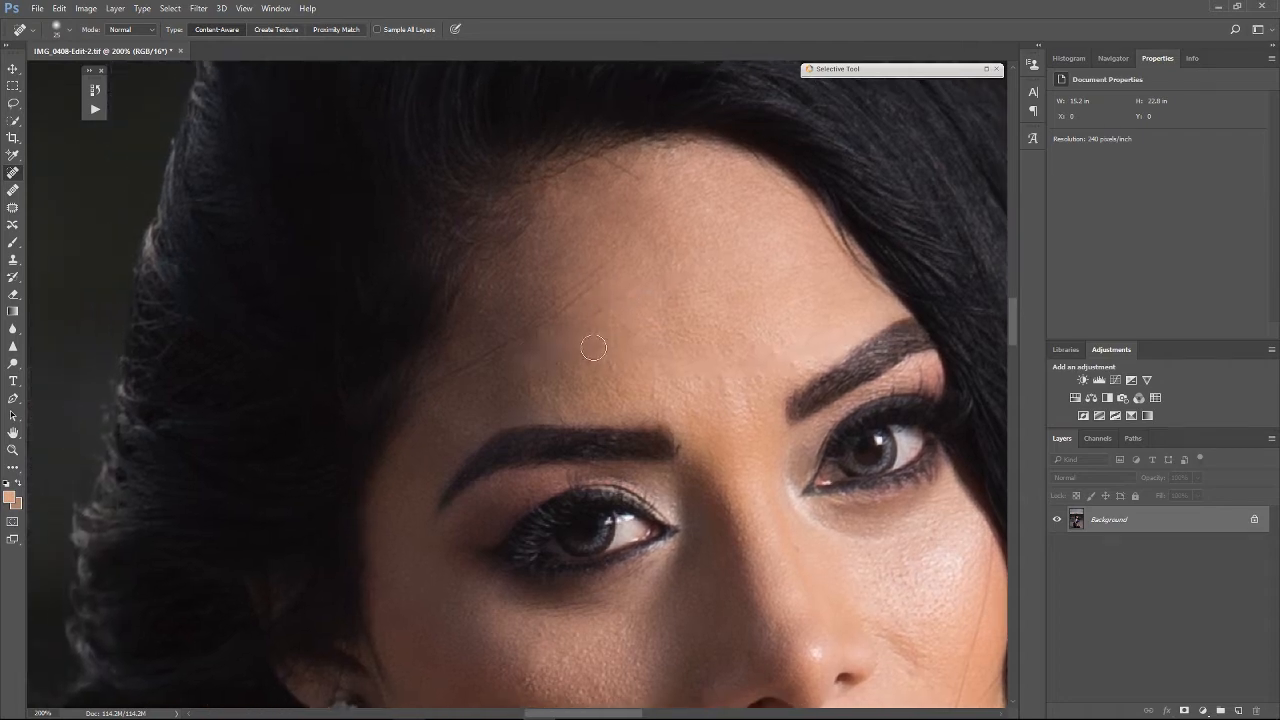
{"action": "mouse_move", "coordinate": [573, 305]}
{"action": "left_mouse_down"}
{"action": "mouse_move", "coordinate": [562, 294]}
{"action": "mouse_move", "coordinate": [613, 255]}
{"action": "left_mouse_up"}
{"action": "mouse_move", "coordinate": [568, 307]}
{"action": "left_mouse_down"}
{"action": "mouse_move", "coordinate": [589, 290]}
{"action": "mouse_move", "coordinate": [436, 382]}
{"action": "mouse_move", "coordinate": [523, 349]}
{"action": "left_mouse_up"}
{"action": "left_click_drag", "start_coordinate": [586, 280], "coordinate": [571, 305]}
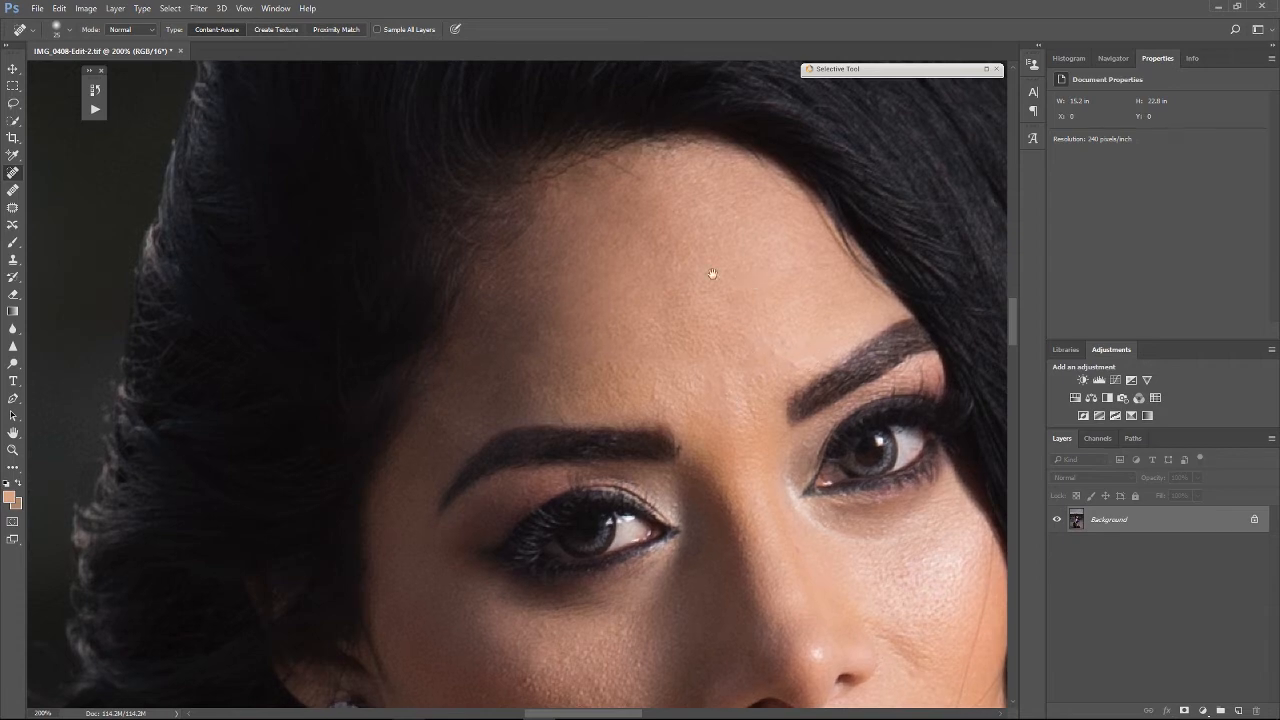
- Heal away the stray hair running down the brightly lit cheek
{"action": "left_click_drag", "start_coordinate": [774, 276], "coordinate": [774, 243]}
{"action": "mouse_move", "coordinate": [745, 335]}
{"action": "left_mouse_down"}
{"action": "mouse_move", "coordinate": [765, 258]}
{"action": "mouse_move", "coordinate": [597, 177]}
{"action": "mouse_move", "coordinate": [566, 251]}
{"action": "mouse_move", "coordinate": [569, 381]}
{"action": "left_mouse_up"}
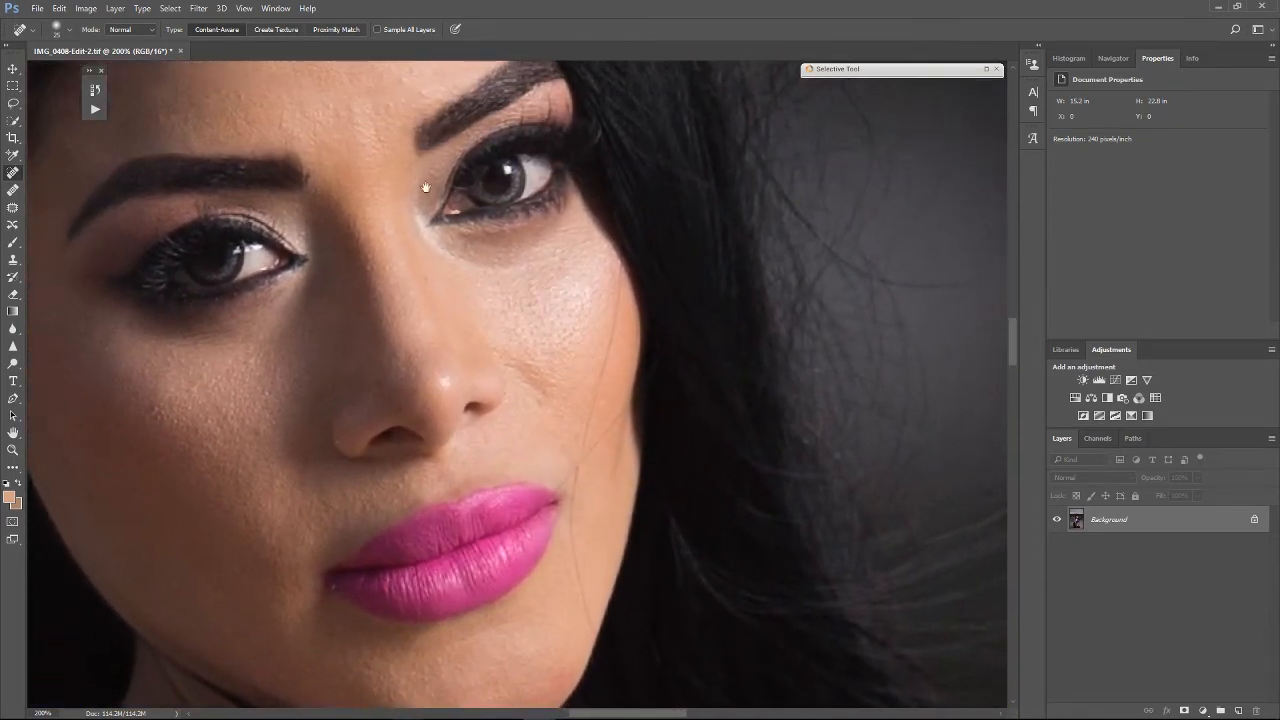
{"action": "left_click_drag", "start_coordinate": [429, 186], "coordinate": [437, 243]}
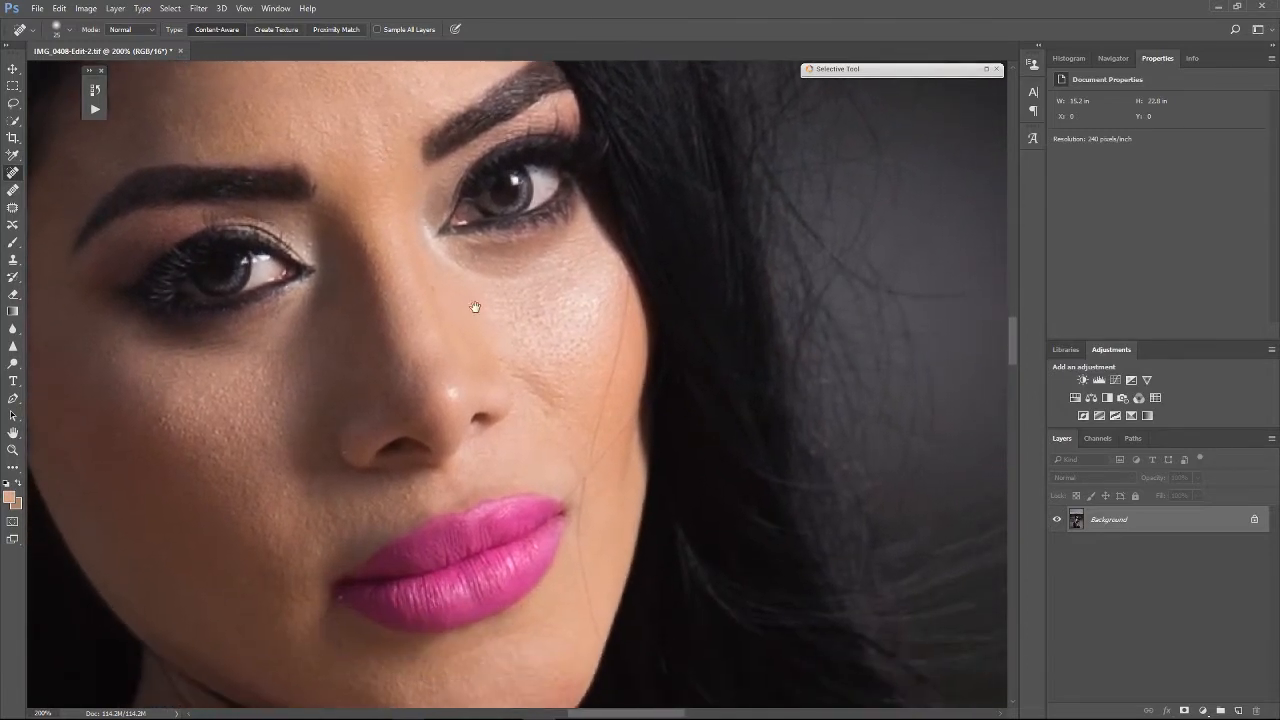
{"action": "left_click_drag", "start_coordinate": [590, 464], "coordinate": [627, 282]}
{"action": "left_click_drag", "start_coordinate": [609, 400], "coordinate": [577, 309]}
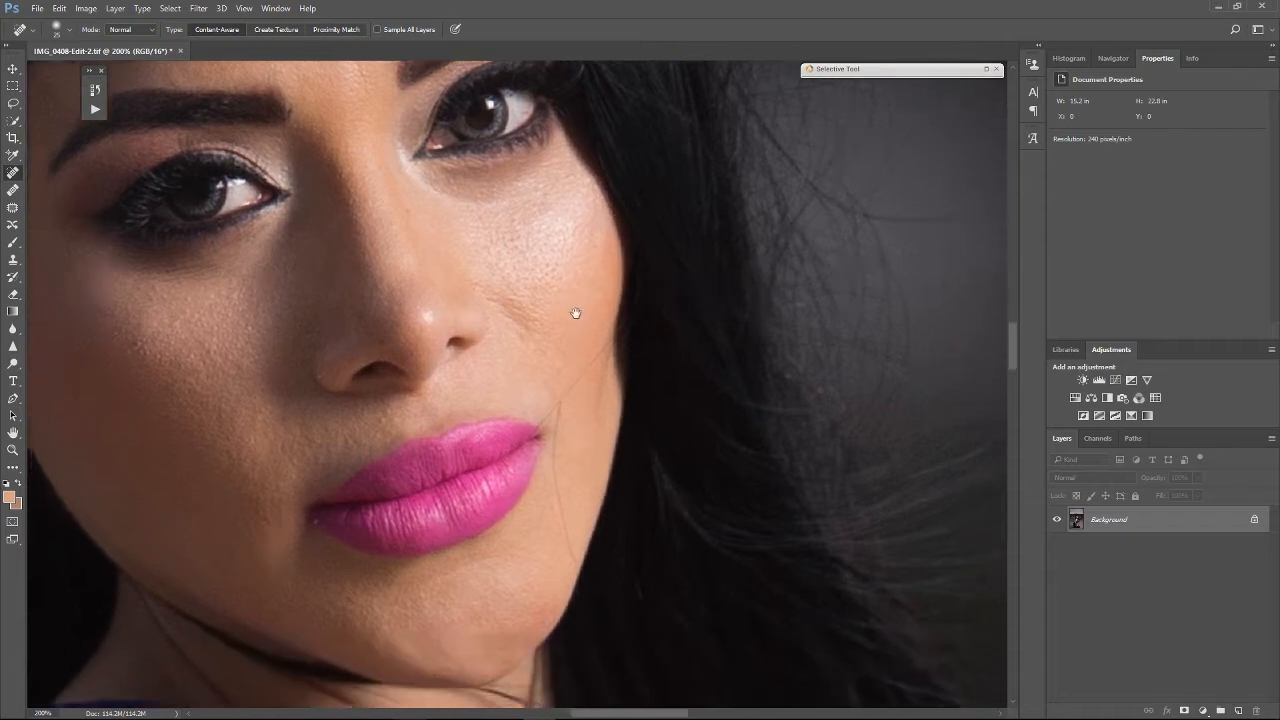
{"action": "left_click", "coordinate": [592, 206]}
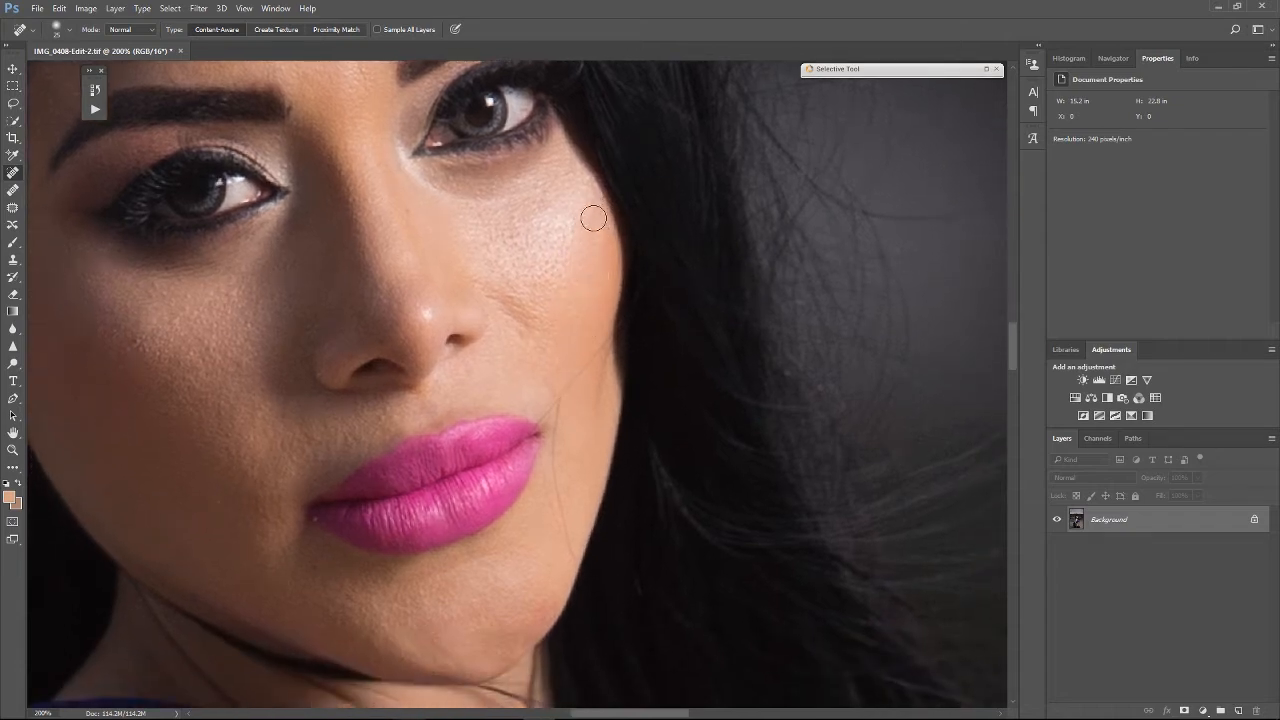
{"action": "mouse_move", "coordinate": [592, 210]}
{"action": "left_mouse_down"}
{"action": "mouse_move", "coordinate": [562, 375]}
{"action": "mouse_move", "coordinate": [551, 283]}
{"action": "left_mouse_up"}
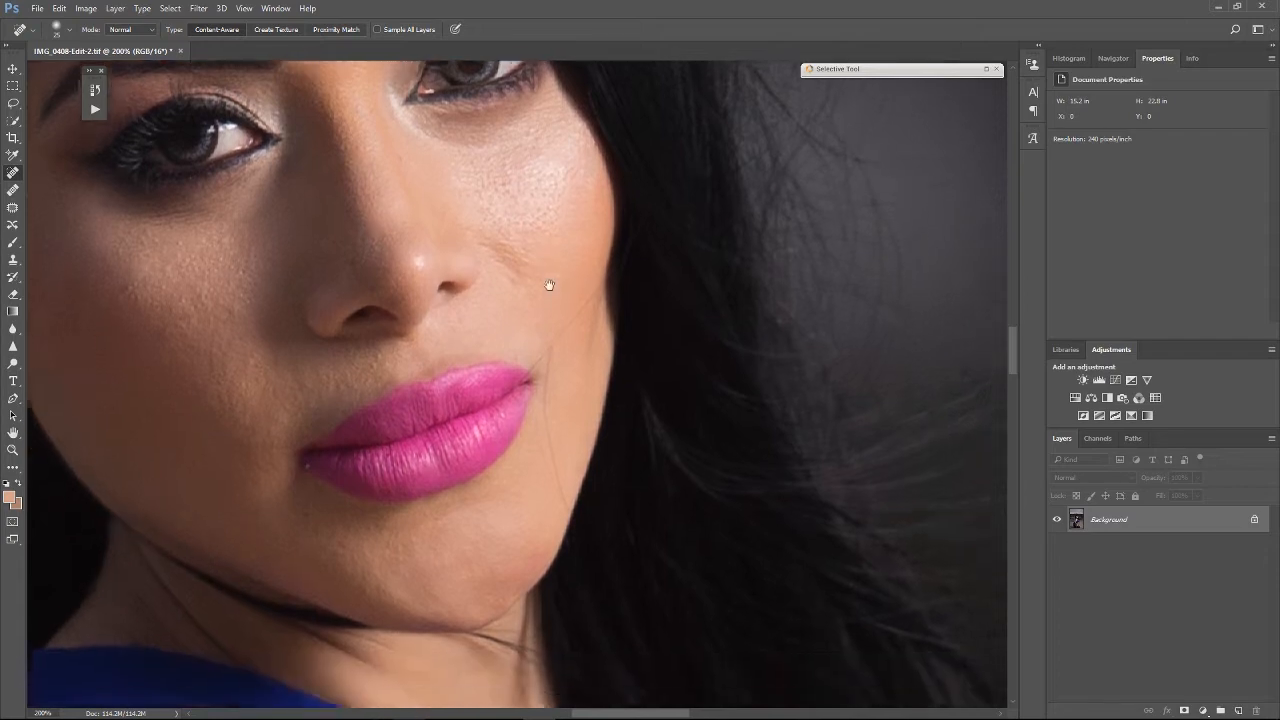
{"action": "left_click_drag", "start_coordinate": [588, 213], "coordinate": [596, 181]}
{"action": "left_click_drag", "start_coordinate": [574, 227], "coordinate": [543, 277]}
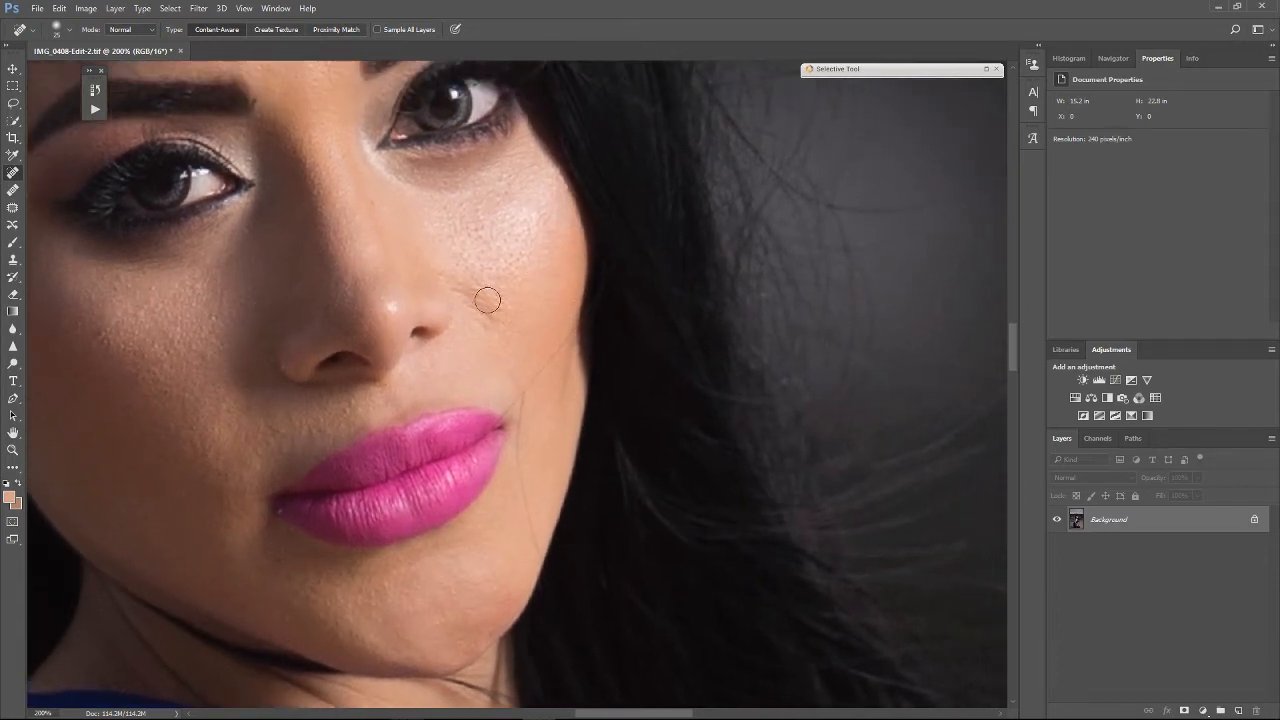
- Heal away the remaining stray hairs between the lit cheek, the corner of the mouth and the jaw
{"action": "left_click_drag", "start_coordinate": [534, 544], "coordinate": [523, 461]}
{"action": "mouse_move", "coordinate": [534, 542]}
{"action": "left_mouse_down"}
{"action": "mouse_move", "coordinate": [523, 413]}
{"action": "mouse_move", "coordinate": [565, 336]}
{"action": "left_mouse_up"}
{"action": "left_click_drag", "start_coordinate": [506, 412], "coordinate": [568, 326]}
{"action": "left_click_drag", "start_coordinate": [556, 414], "coordinate": [568, 352]}
{"action": "mouse_move", "coordinate": [520, 421]}
{"action": "left_mouse_down"}
{"action": "mouse_move", "coordinate": [517, 437]}
{"action": "mouse_move", "coordinate": [510, 408]}
{"action": "left_mouse_up"}
{"action": "key", "text": "ctrl+plus"}
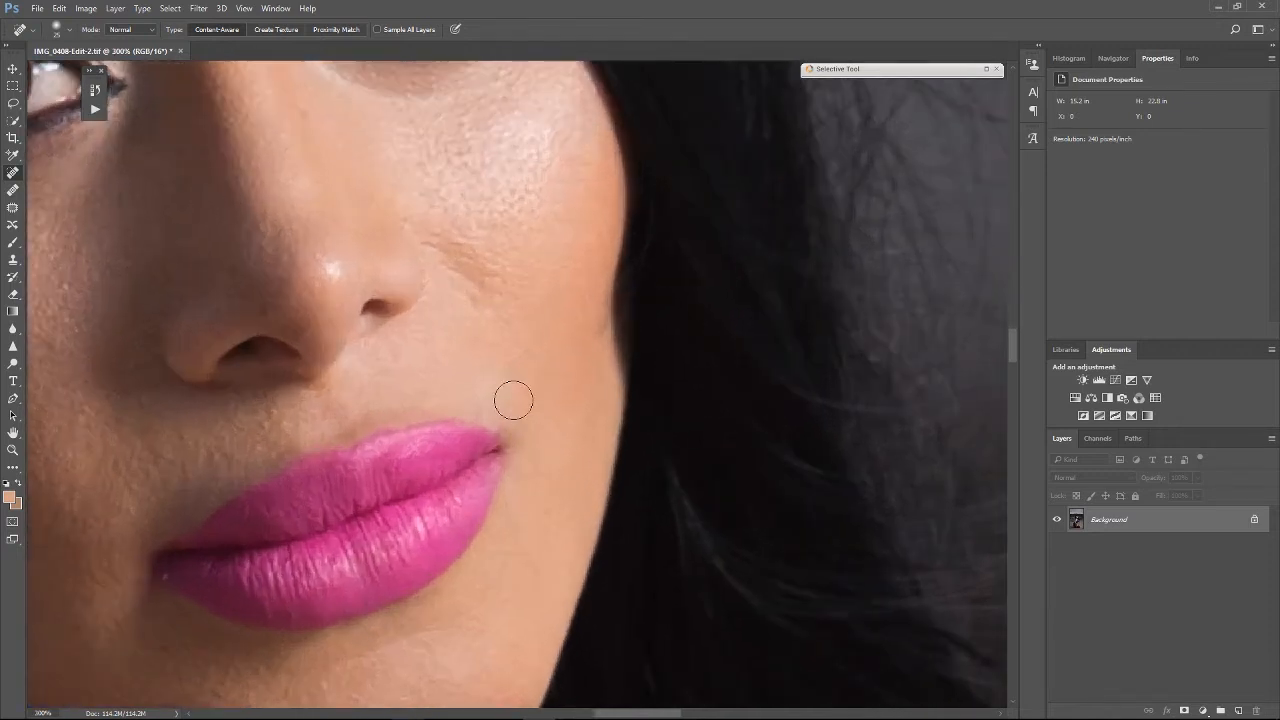
- Outline the small patch of skin just above the corner of the mouth on the lit side with the Lasso tool
{"action": "left_click", "coordinate": [13, 104]}
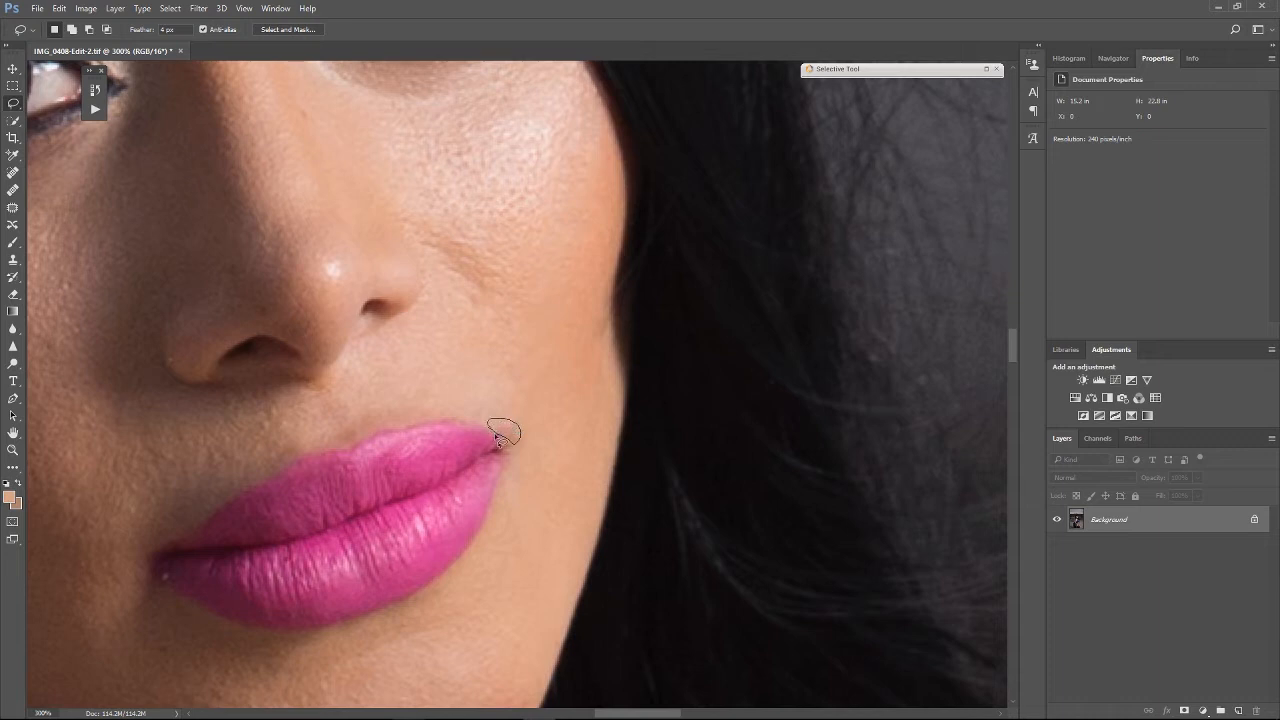
{"action": "left_click_drag", "start_coordinate": [496, 436], "coordinate": [489, 429]}
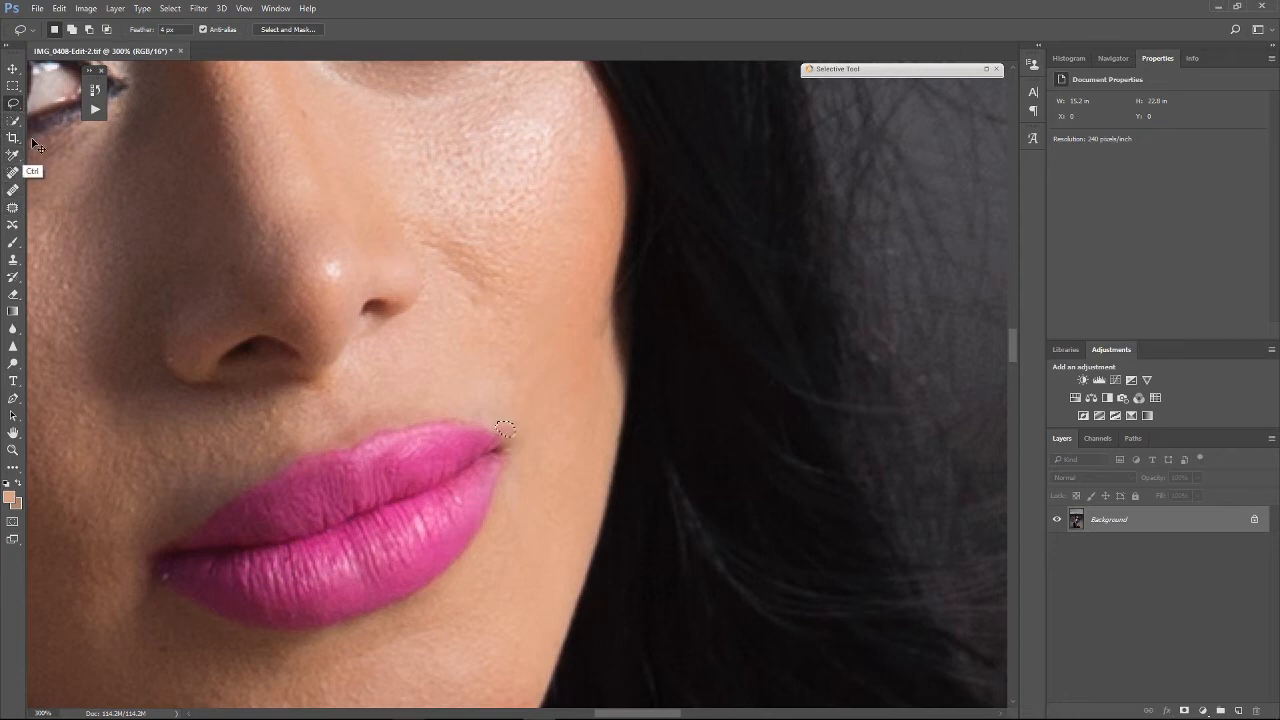
{"action": "key", "text": "ctrl+d"}
{"action": "mouse_move", "coordinate": [476, 417]}
{"action": "left_mouse_down"}
{"action": "mouse_move", "coordinate": [503, 441]}
{"action": "mouse_move", "coordinate": [520, 434]}
{"action": "mouse_move", "coordinate": [491, 409]}
{"action": "mouse_move", "coordinate": [487, 432]}
{"action": "left_mouse_up"}
- Try to heal the selected patch at the lip corner with the Spot Healing Brush, and undo the stroke
{"action": "left_click", "coordinate": [14, 175]}
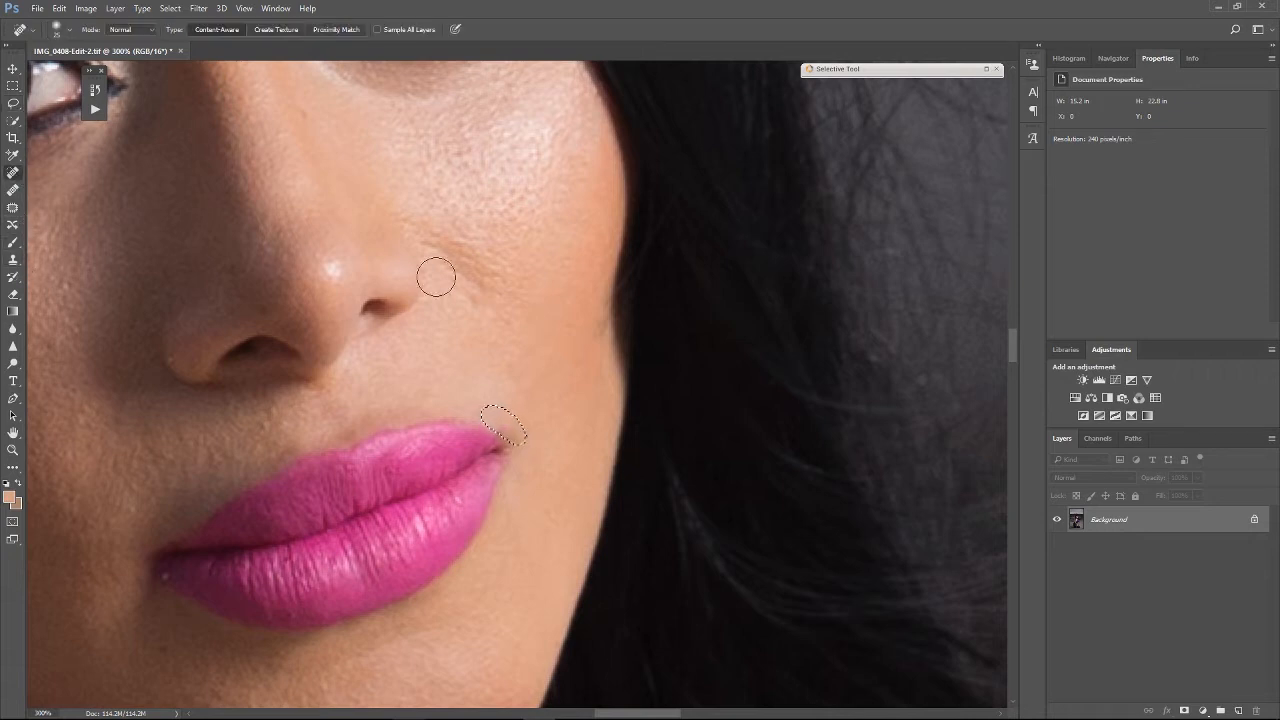
{"action": "left_click_drag", "start_coordinate": [509, 423], "coordinate": [508, 430]}
{"action": "left_click", "coordinate": [60, 9]}
{"action": "left_click", "coordinate": [75, 23]}
- Clone clean cheek skin over the selected patch at the lip corner with the Clone Stamp, and clear the selection
{"action": "left_click", "coordinate": [13, 259]}
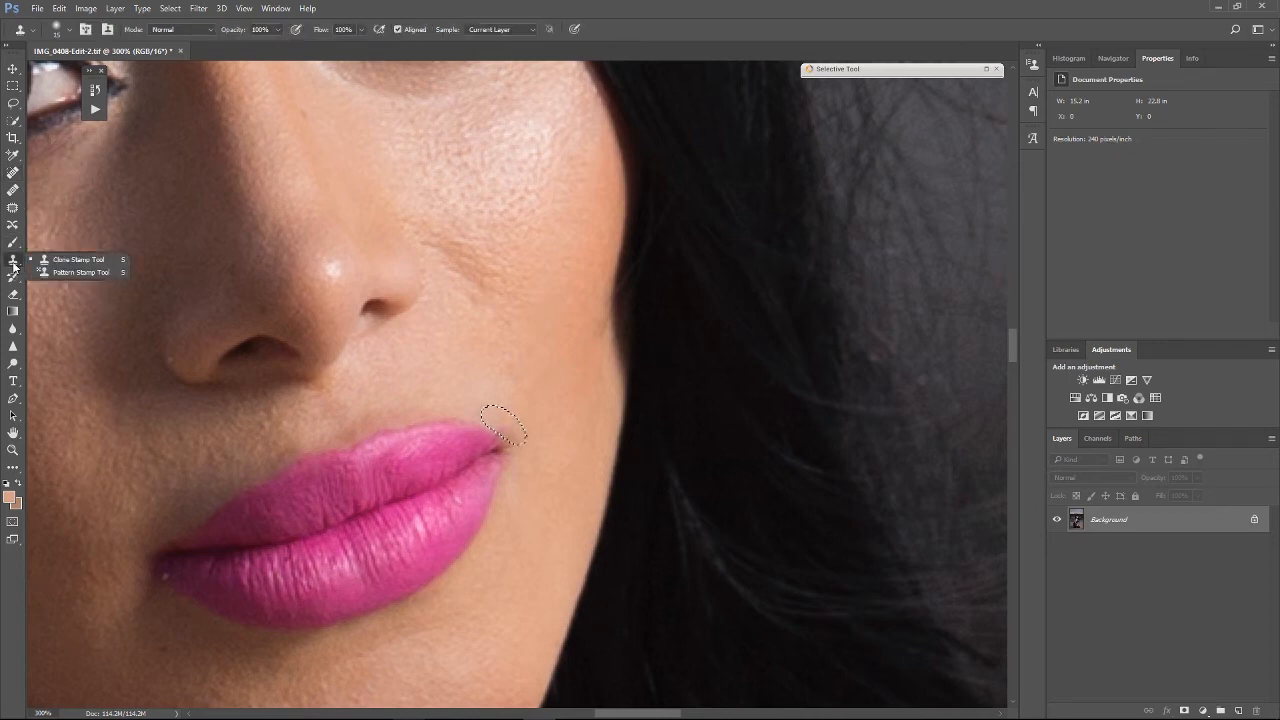
{"action": "left_click", "coordinate": [545, 422], "text": "alt"}
{"action": "mouse_move", "coordinate": [513, 427]}
{"action": "left_mouse_down"}
{"action": "mouse_move", "coordinate": [497, 422]}
{"action": "mouse_move", "coordinate": [507, 430]}
{"action": "left_mouse_up"}
{"action": "key", "text": "ctrl+d"}
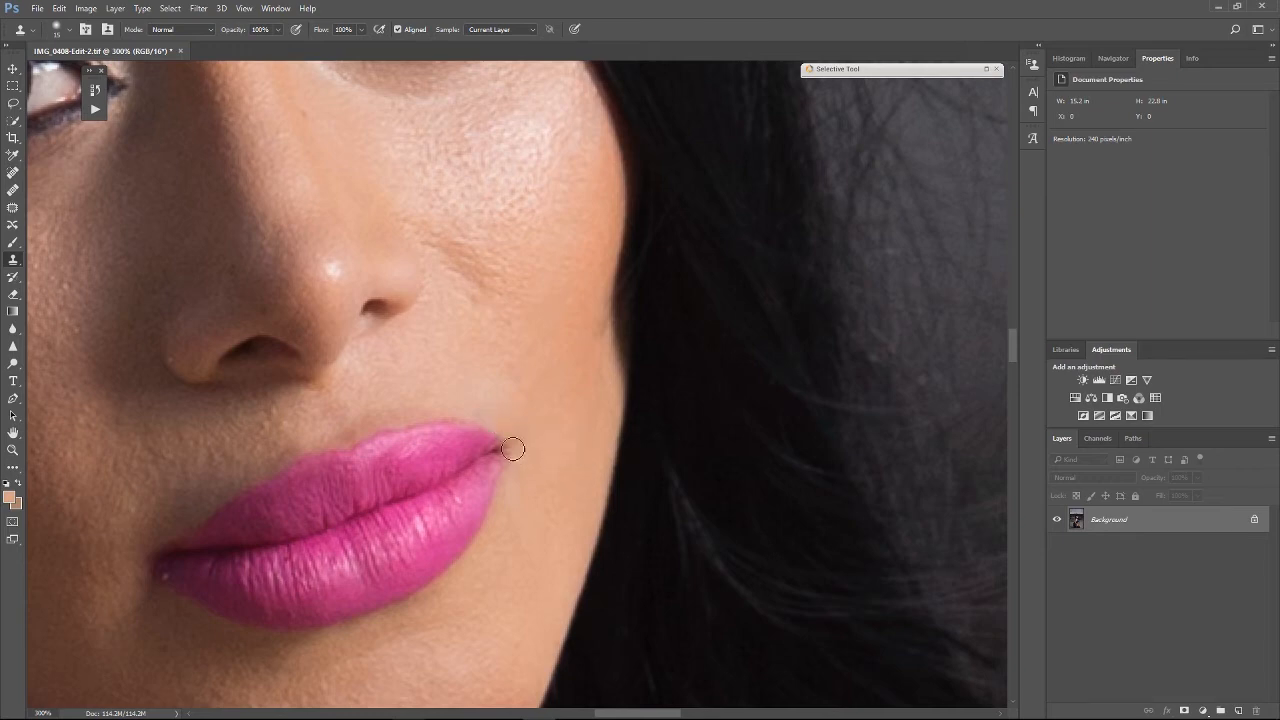
- Try freehand Lasso outlines at the lip corner and on the cheek, and drop the selection
{"action": "left_click", "coordinate": [13, 103]}
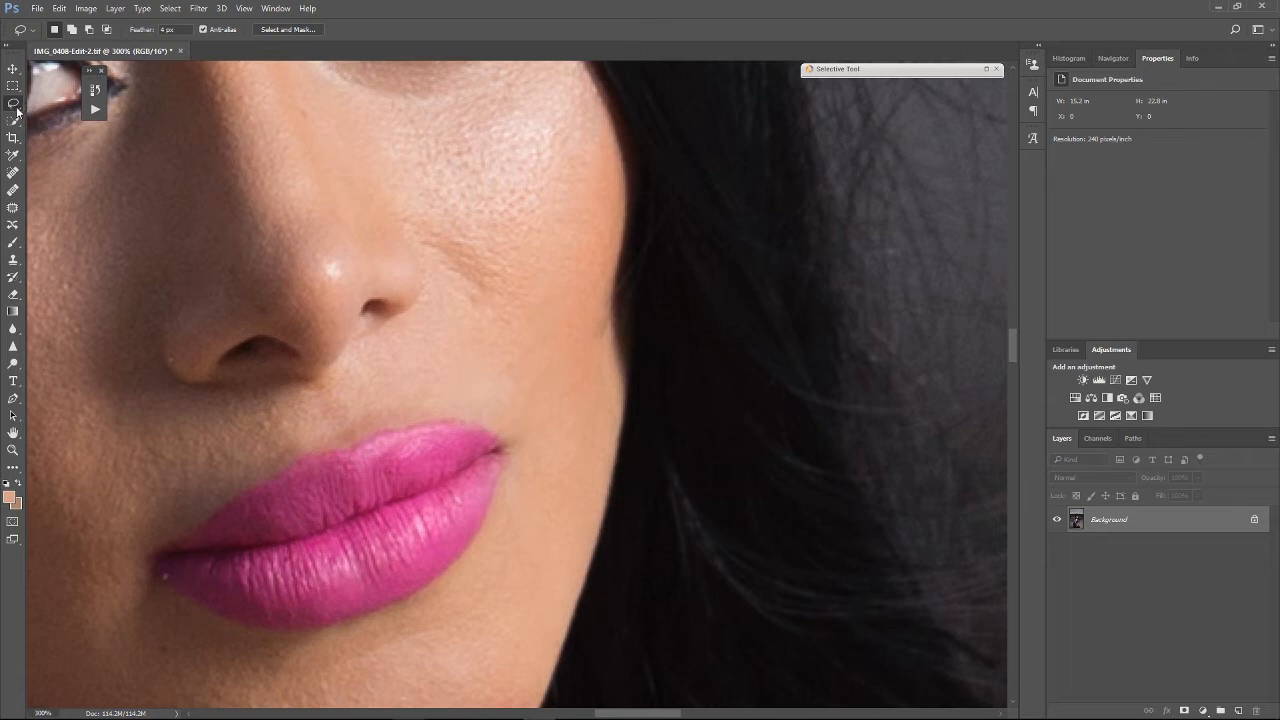
{"action": "right_click", "coordinate": [16, 109]}
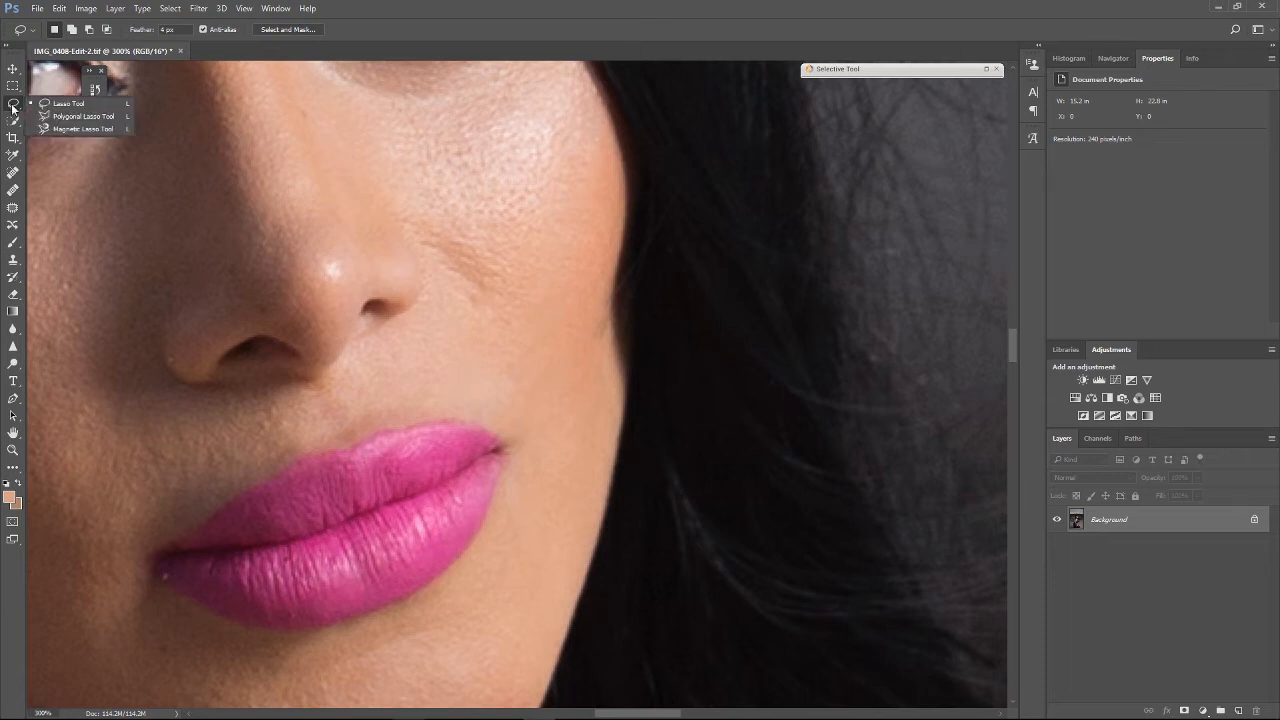
{"action": "left_click", "coordinate": [80, 108]}
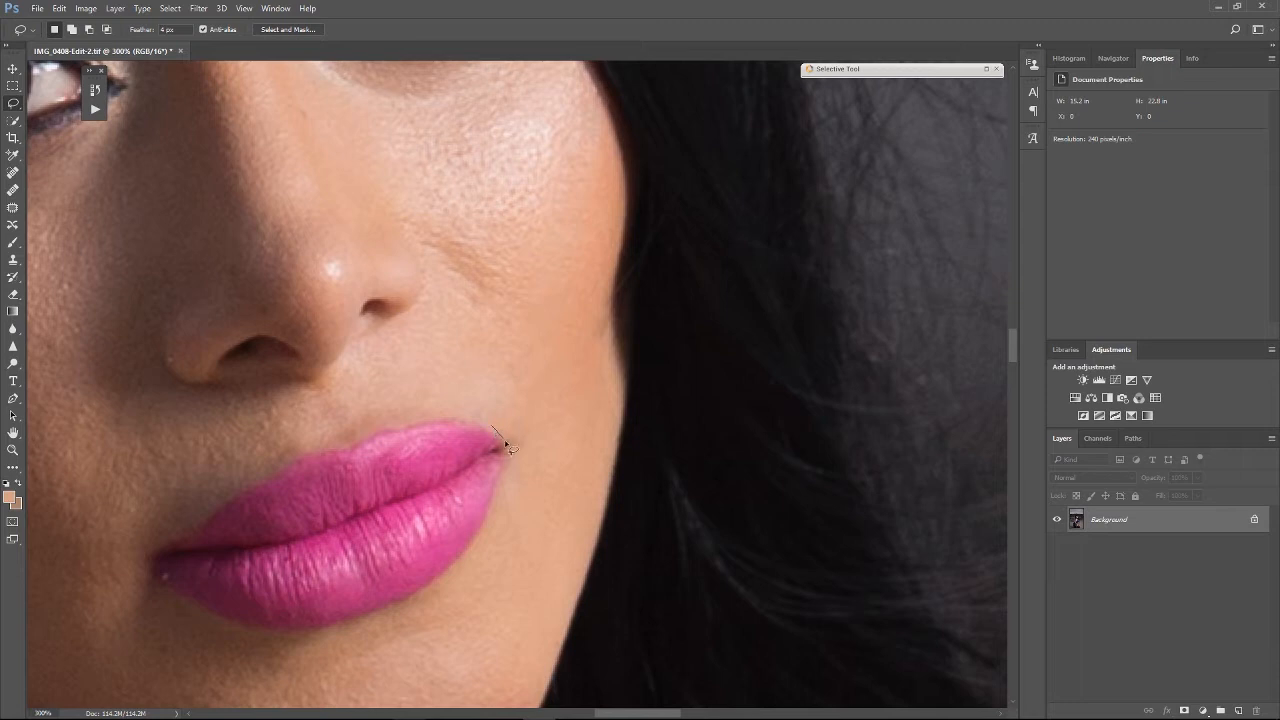
{"action": "left_click_drag", "start_coordinate": [530, 448], "coordinate": [503, 428]}
{"action": "left_click_drag", "start_coordinate": [475, 421], "coordinate": [491, 430]}
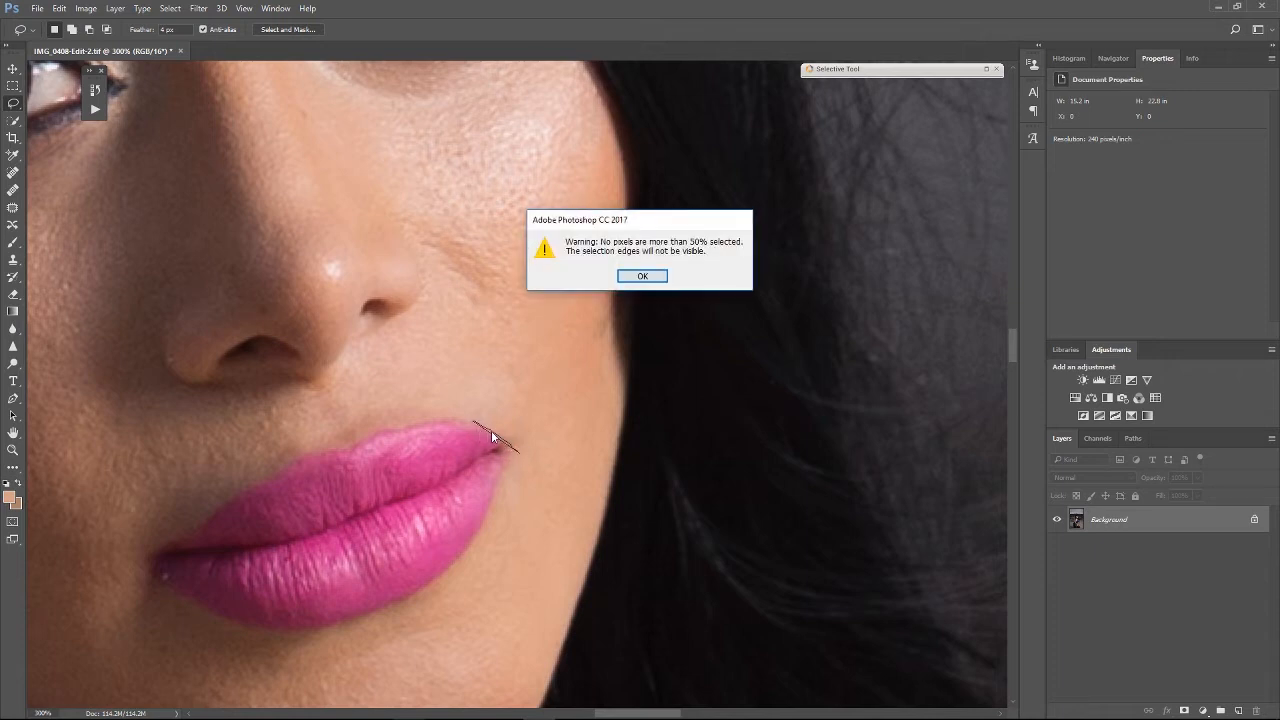
{"action": "left_click", "coordinate": [640, 276]}
{"action": "mouse_move", "coordinate": [508, 334]}
{"action": "left_mouse_down"}
{"action": "mouse_move", "coordinate": [500, 343]}
{"action": "mouse_move", "coordinate": [528, 369]}
{"action": "left_mouse_up"}
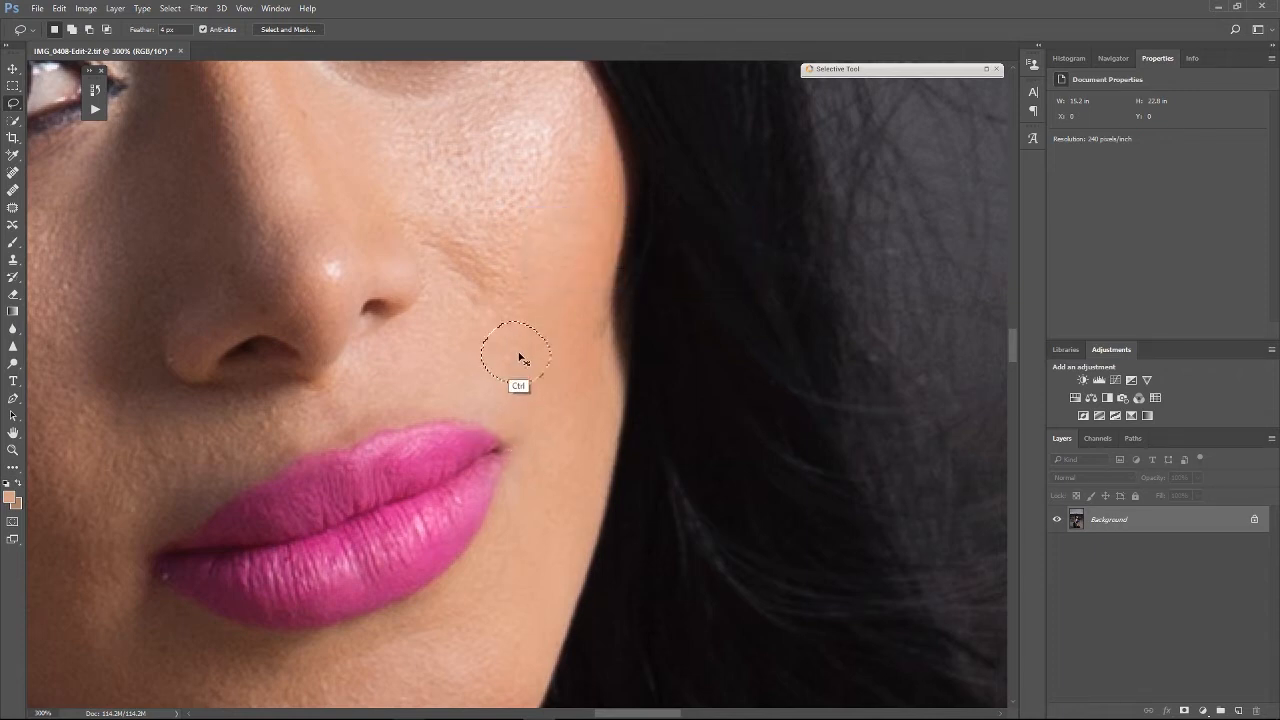
{"action": "key", "text": "ctrl+d"}
- Examine the retouched face and the whole portrait, and bring up the history of edits
{"action": "scroll", "coordinate": [529, 349], "scroll_direction": "down", "scroll_amount": 5}
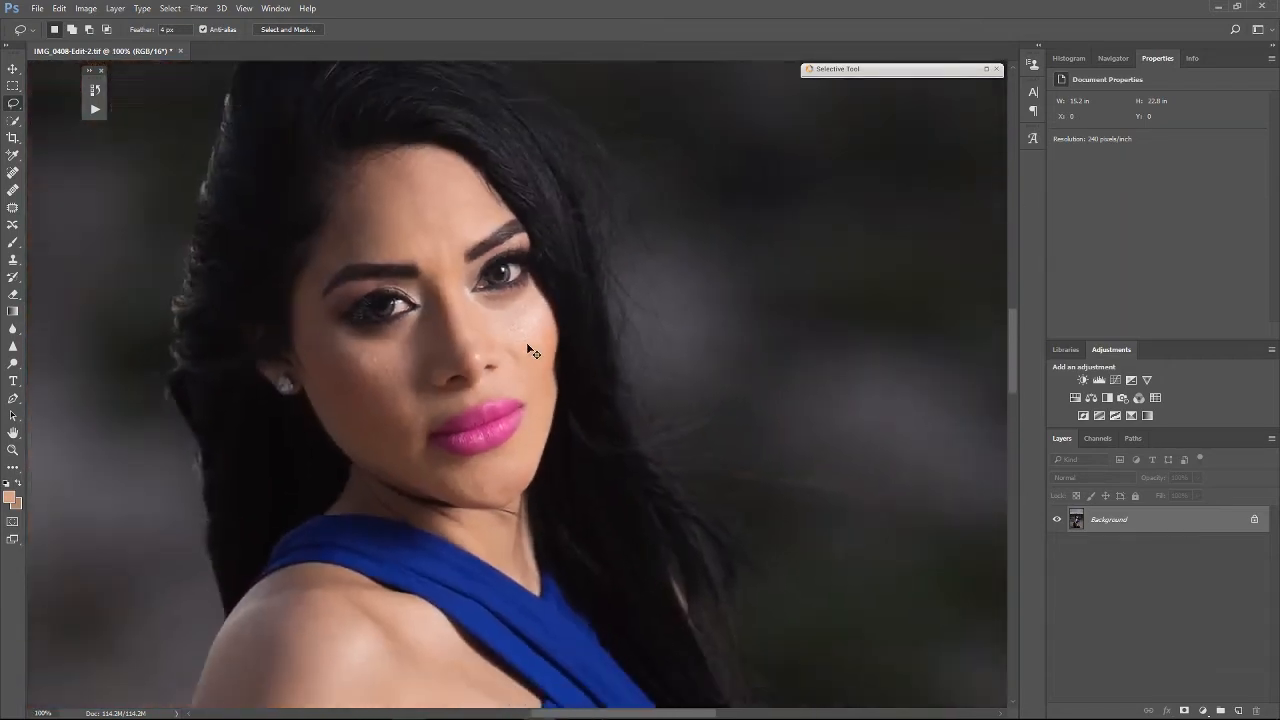
{"action": "scroll", "coordinate": [528, 348], "scroll_direction": "down", "scroll_amount": 5}
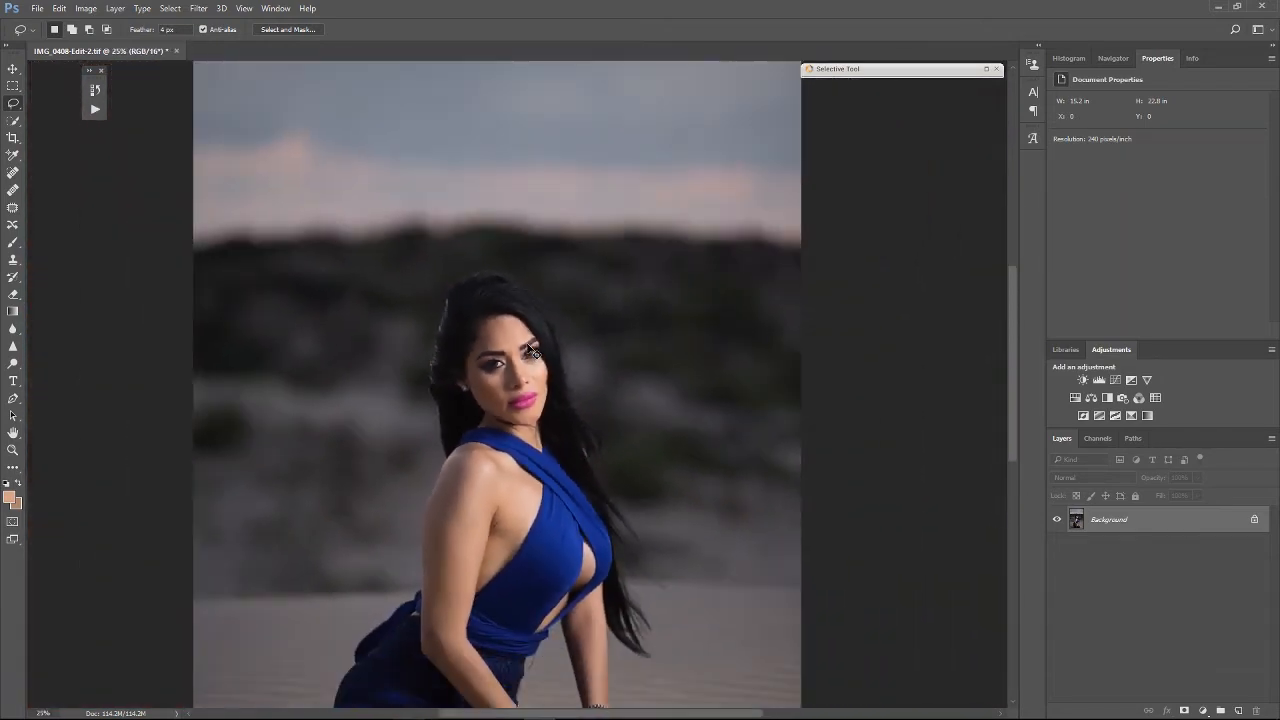
{"action": "scroll", "coordinate": [529, 349], "scroll_direction": "up", "scroll_amount": 5}
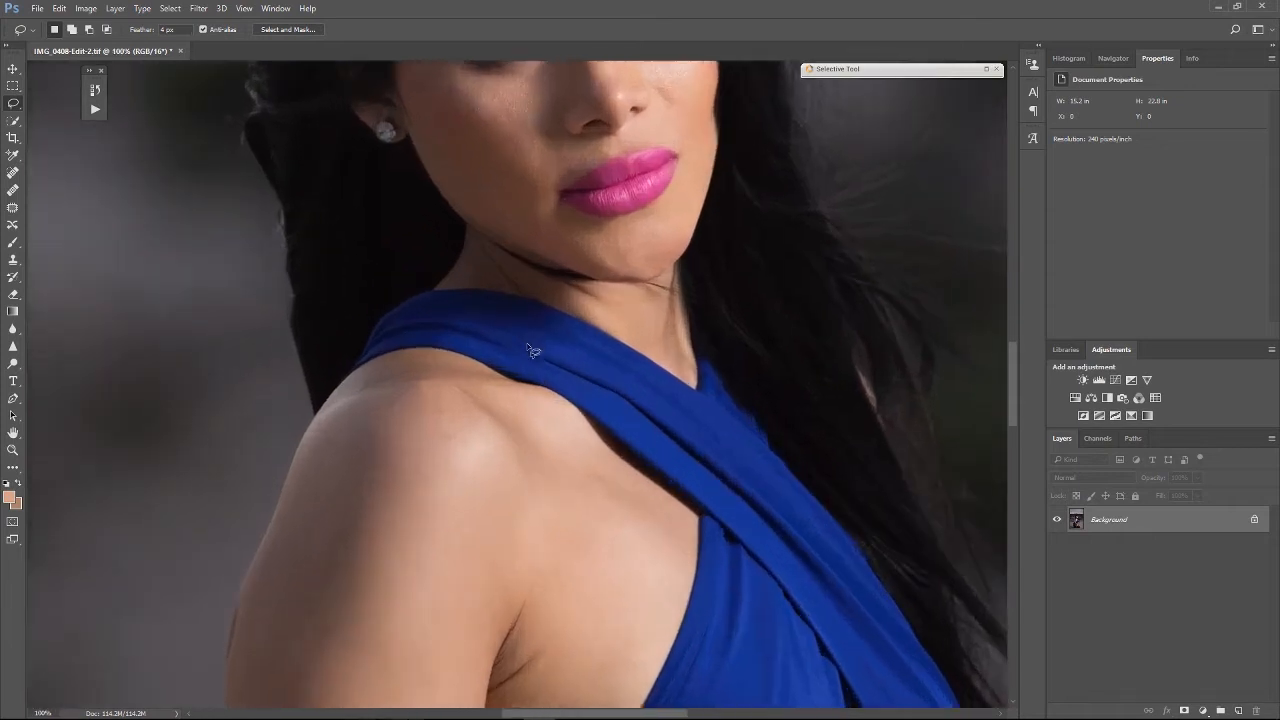
{"action": "left_click_drag", "start_coordinate": [613, 286], "coordinate": [627, 513]}
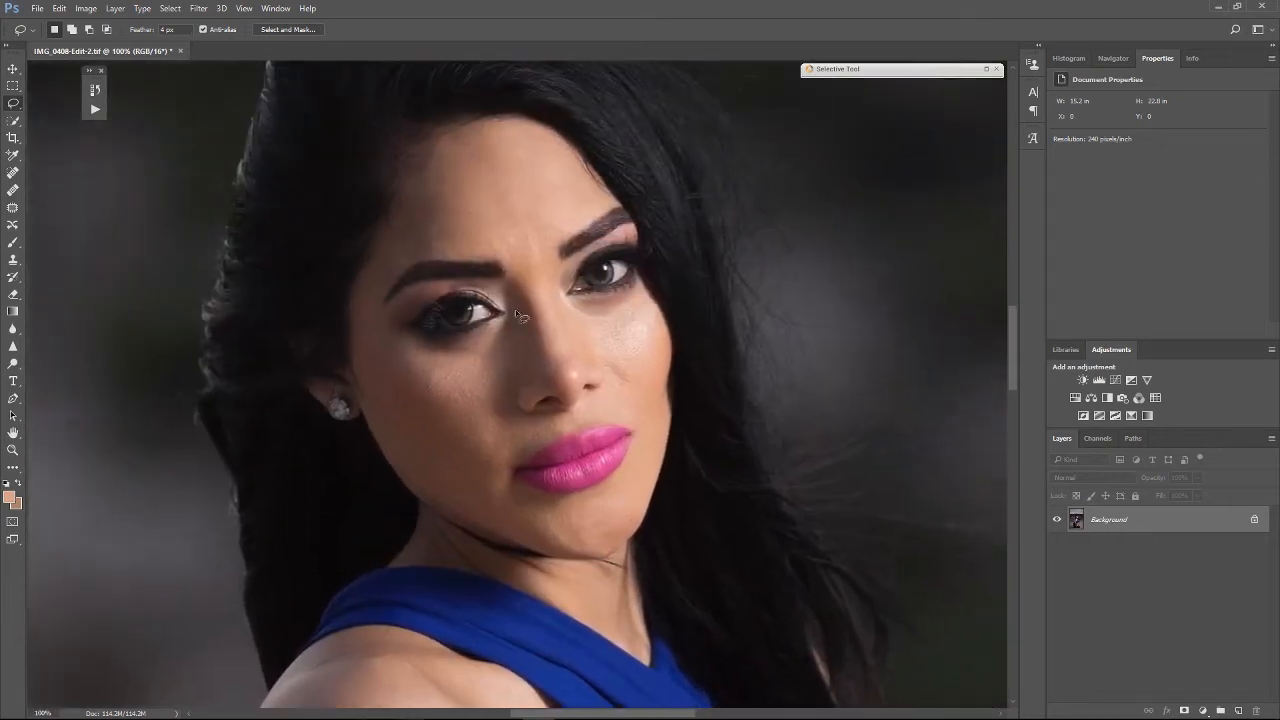
{"action": "left_click", "coordinate": [95, 89]}
{"action": "mouse_move", "coordinate": [288, 290]}
{"action": "left_mouse_down"}
{"action": "mouse_move", "coordinate": [279, 97]}
{"action": "mouse_move", "coordinate": [220, 76]}
{"action": "mouse_move", "coordinate": [200, 100]}
{"action": "mouse_move", "coordinate": [227, 314]}
{"action": "left_mouse_up"}
{"action": "left_click", "coordinate": [254, 118]}
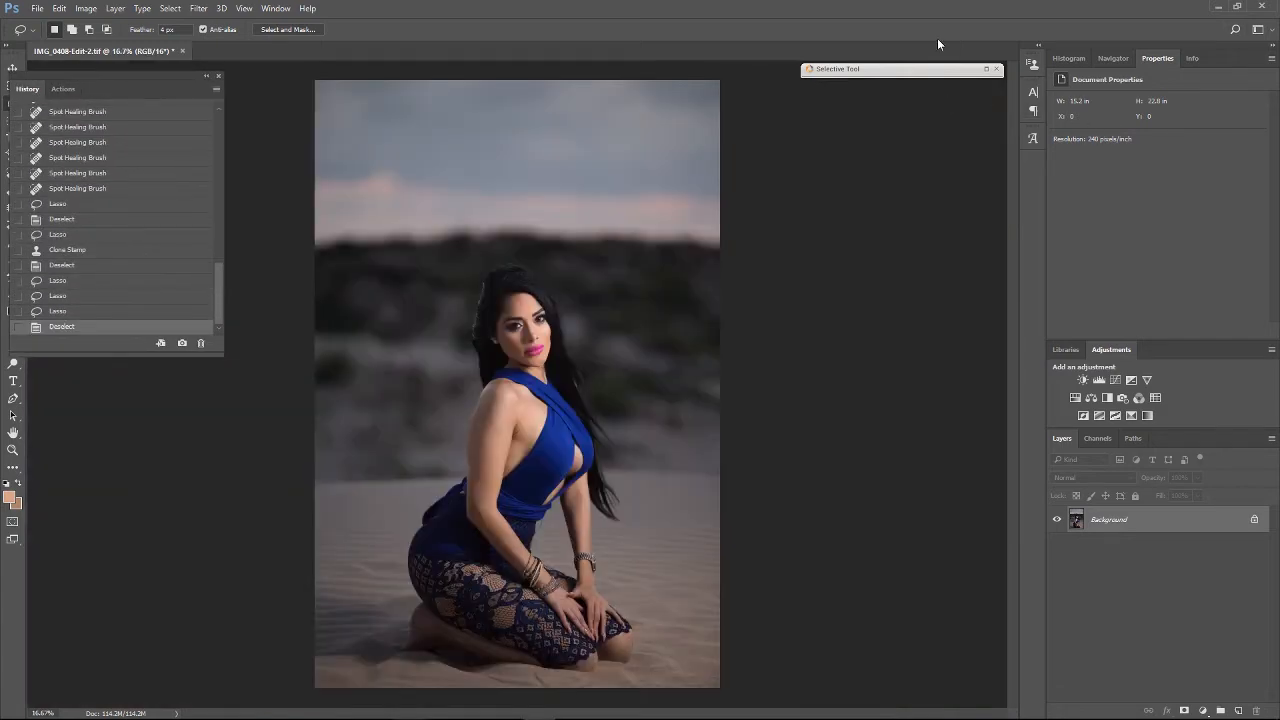
- Expand the Selective Tool window, reposition it slightly and open the portrait in Color Efex Pro 4
{"action": "left_click", "coordinate": [988, 71]}
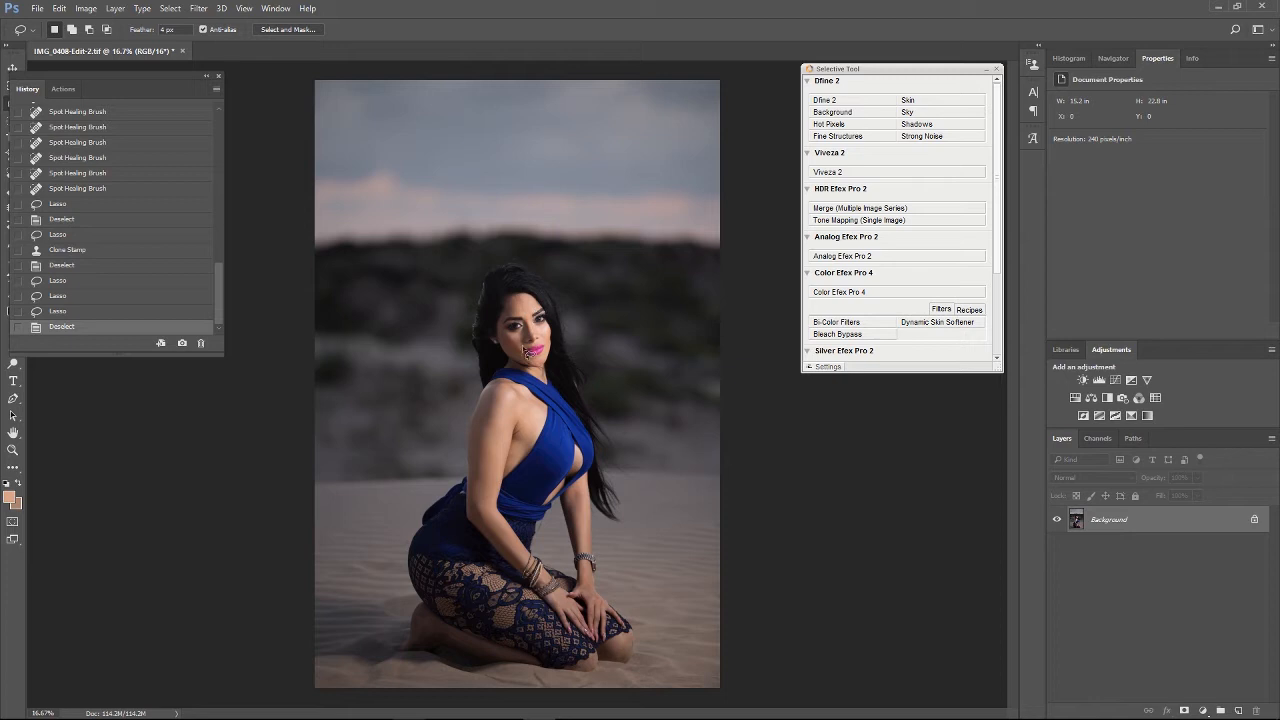
{"action": "scroll", "coordinate": [1002, 163], "scroll_direction": "down", "scroll_amount": 5}
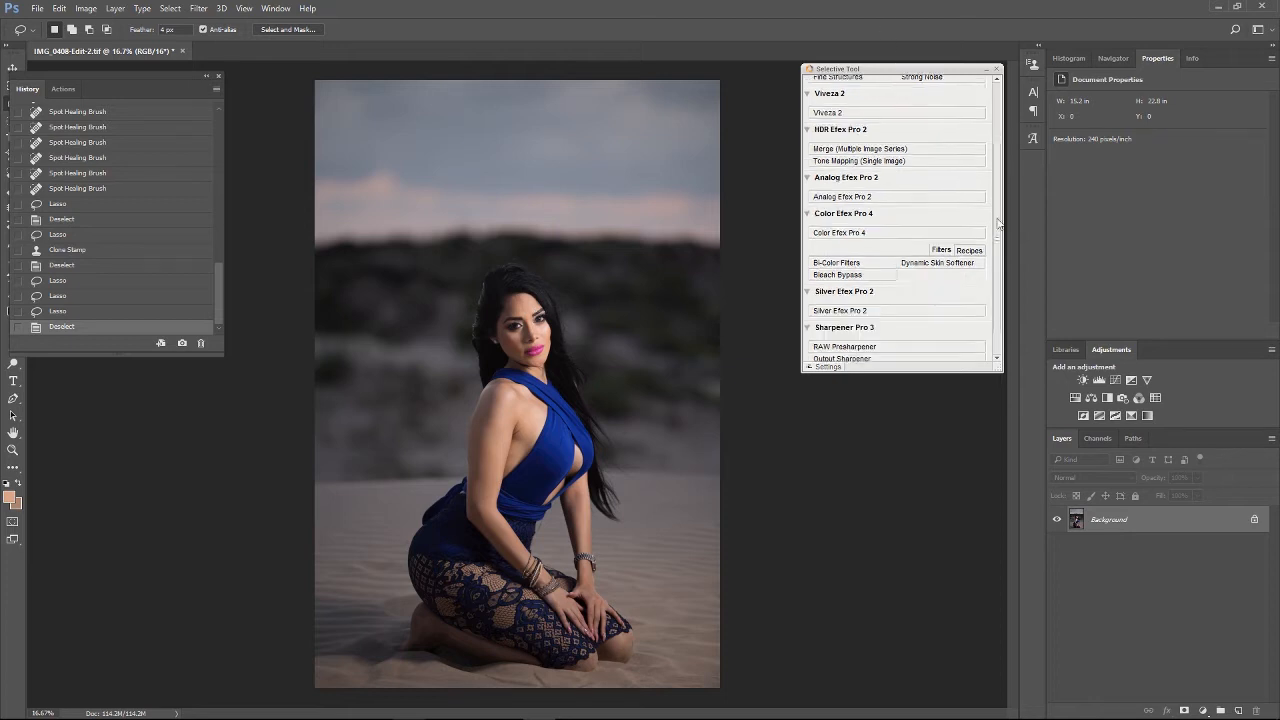
{"action": "scroll", "coordinate": [1002, 163], "scroll_direction": "up", "scroll_amount": 5}
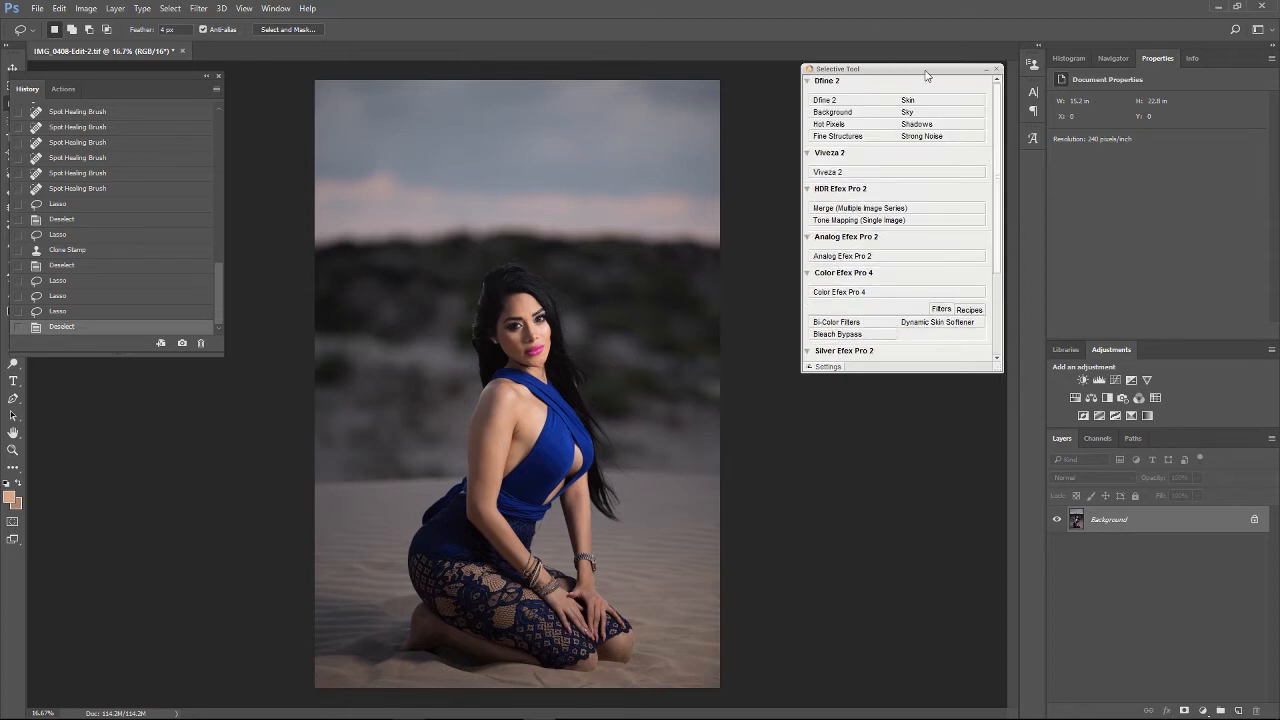
{"action": "left_click_drag", "start_coordinate": [926, 75], "coordinate": [891, 64]}
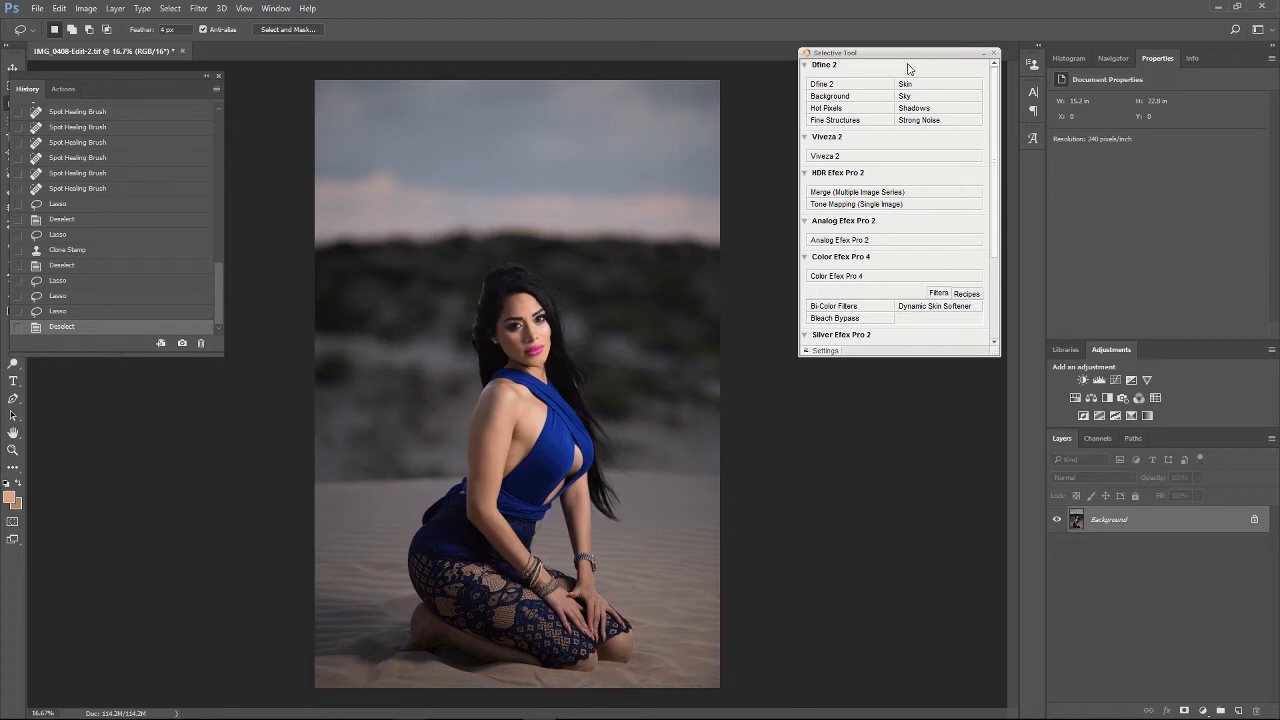
{"action": "mouse_move", "coordinate": [940, 57]}
{"action": "left_mouse_down"}
{"action": "mouse_move", "coordinate": [953, 52]}
{"action": "mouse_move", "coordinate": [917, 63]}
{"action": "mouse_move", "coordinate": [966, 51]}
{"action": "mouse_move", "coordinate": [1015, 109]}
{"action": "mouse_move", "coordinate": [840, 113]}
{"action": "mouse_move", "coordinate": [934, 60]}
{"action": "left_mouse_up"}
{"action": "left_click_drag", "start_coordinate": [997, 133], "coordinate": [997, 272]}
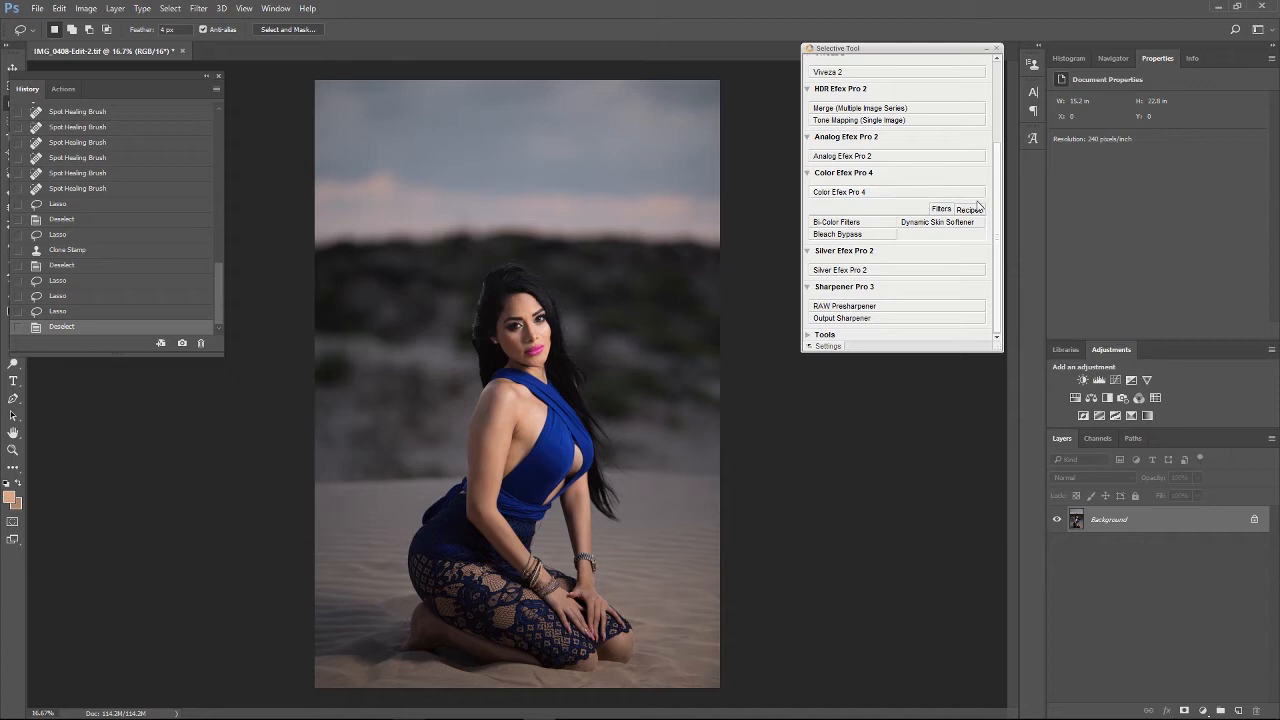
{"action": "left_click", "coordinate": [852, 193]}
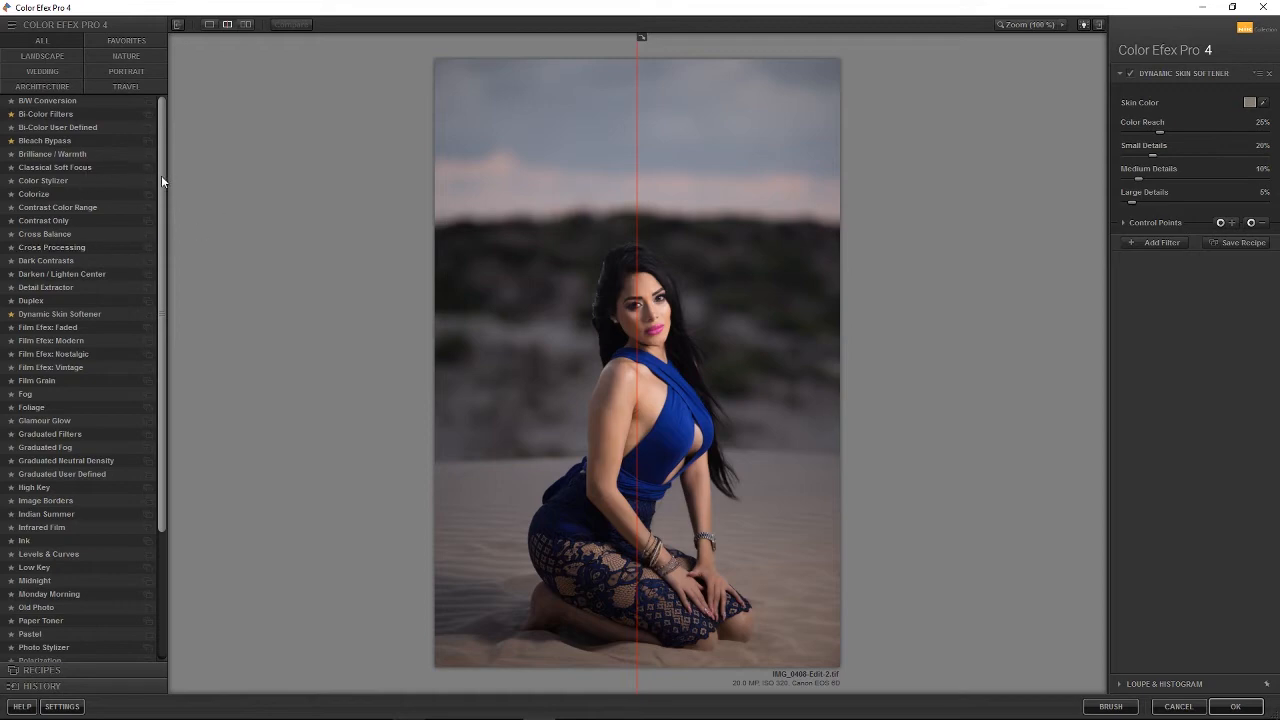
- Preview several filters on the portrait, including Color Stylizer, Colorize, Contrast Only, Cross Processing, Dark Contrasts, Duplex and Film Efex: Nostalgic
{"action": "scroll", "coordinate": [159, 280], "scroll_direction": "down", "scroll_amount": 2}
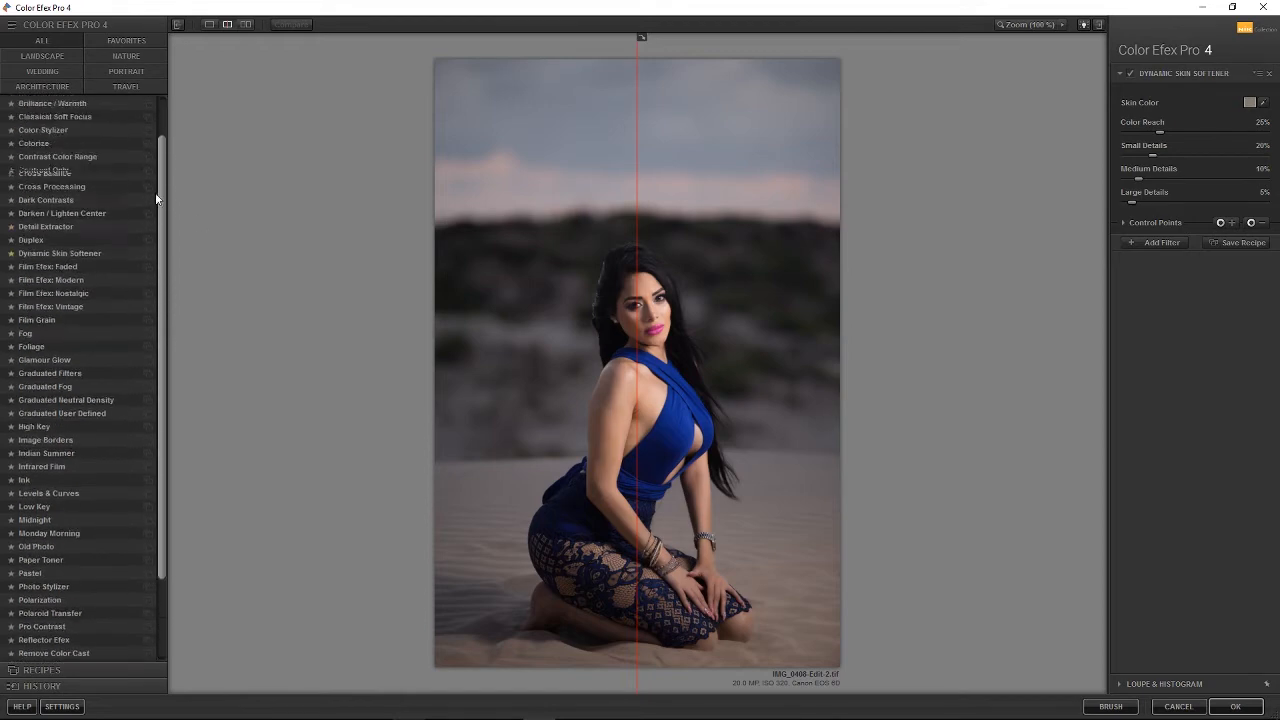
{"action": "scroll", "coordinate": [156, 199], "scroll_direction": "up", "scroll_amount": 2}
{"action": "left_click", "coordinate": [54, 179]}
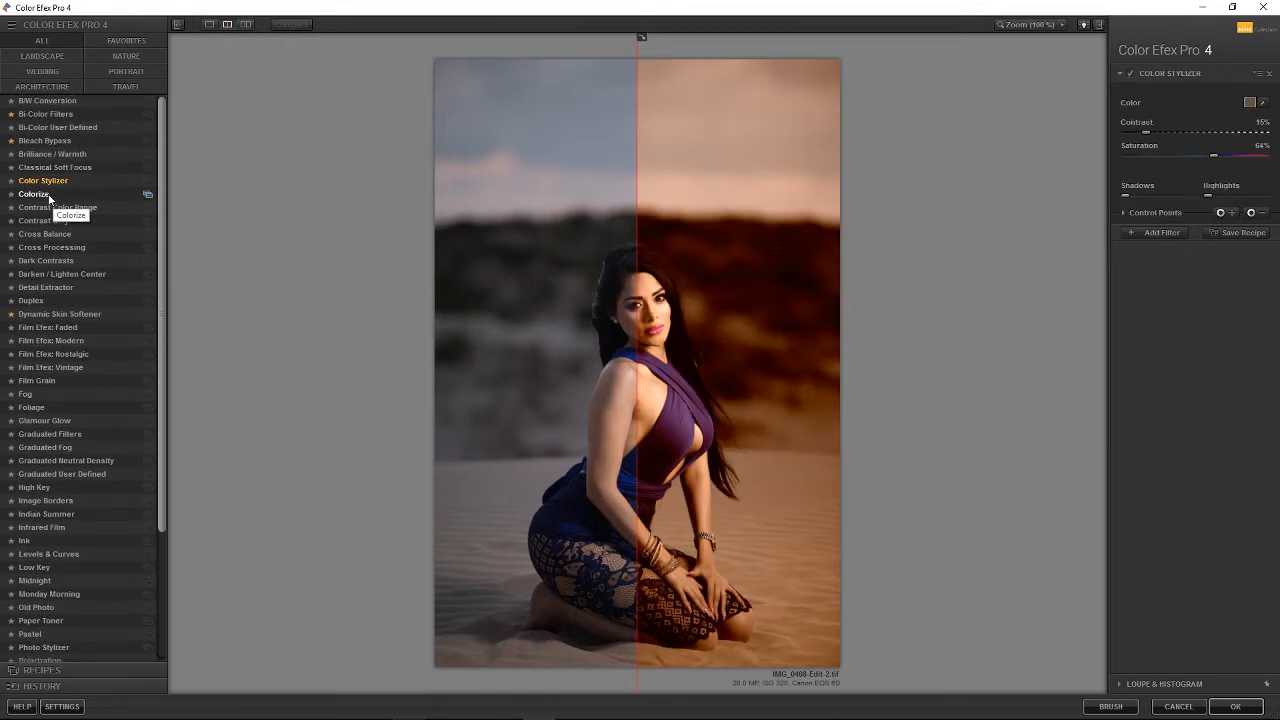
{"action": "left_click", "coordinate": [33, 194]}
{"action": "left_click", "coordinate": [44, 220]}
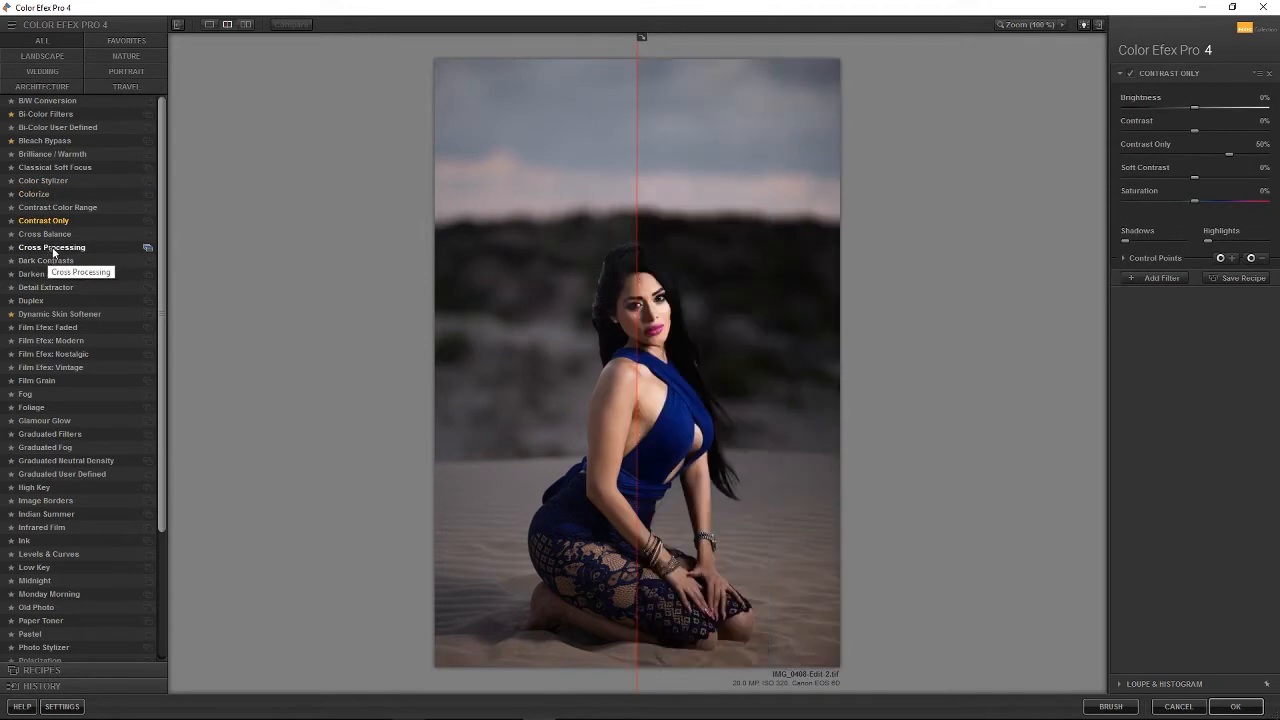
{"action": "left_click", "coordinate": [54, 249]}
{"action": "left_click", "coordinate": [62, 263]}
{"action": "left_click", "coordinate": [59, 301]}
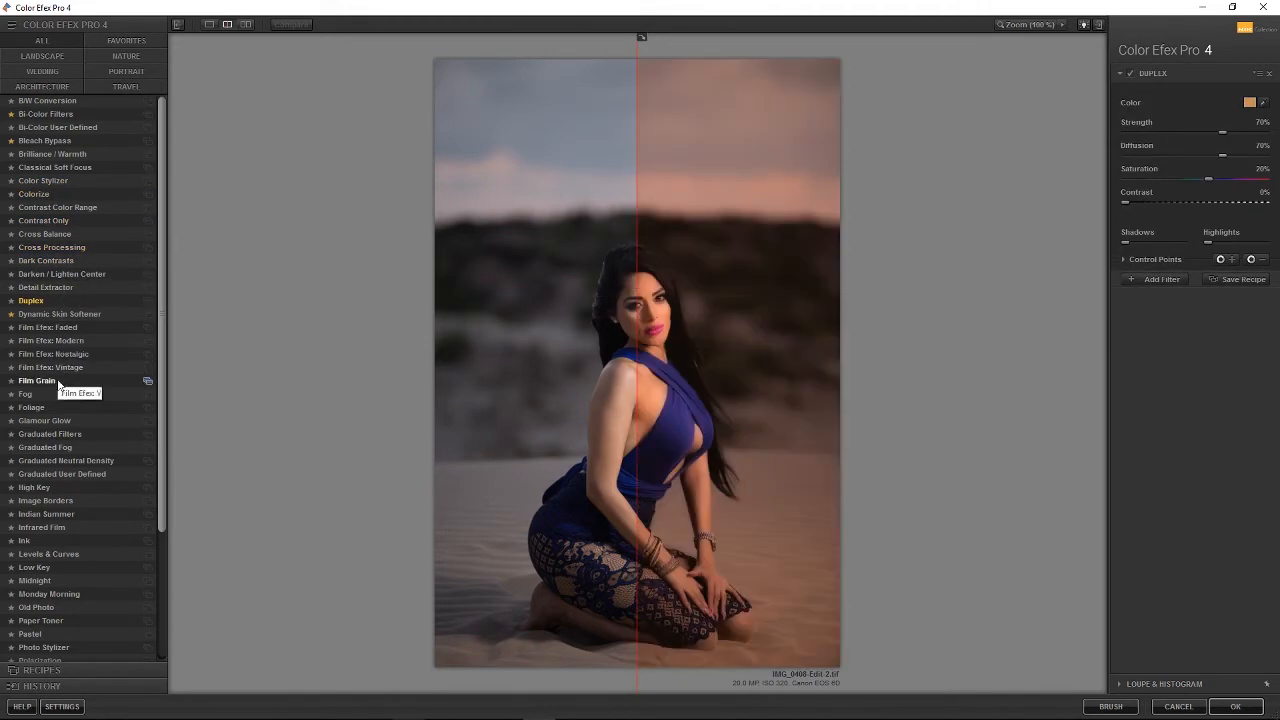
{"action": "left_click", "coordinate": [56, 354]}
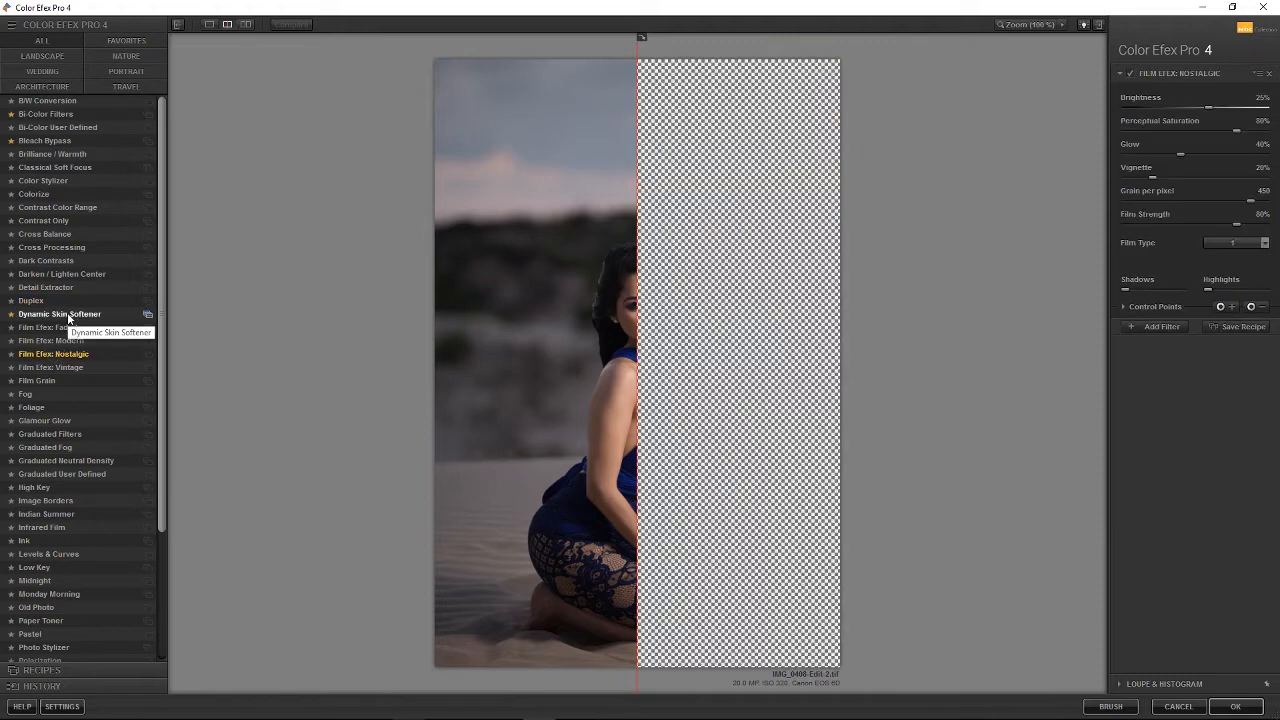
- Choose the Dynamic Skin Softener filter and compare before and after across the face with the split preview at 50% zoom
{"action": "left_click", "coordinate": [68, 316]}
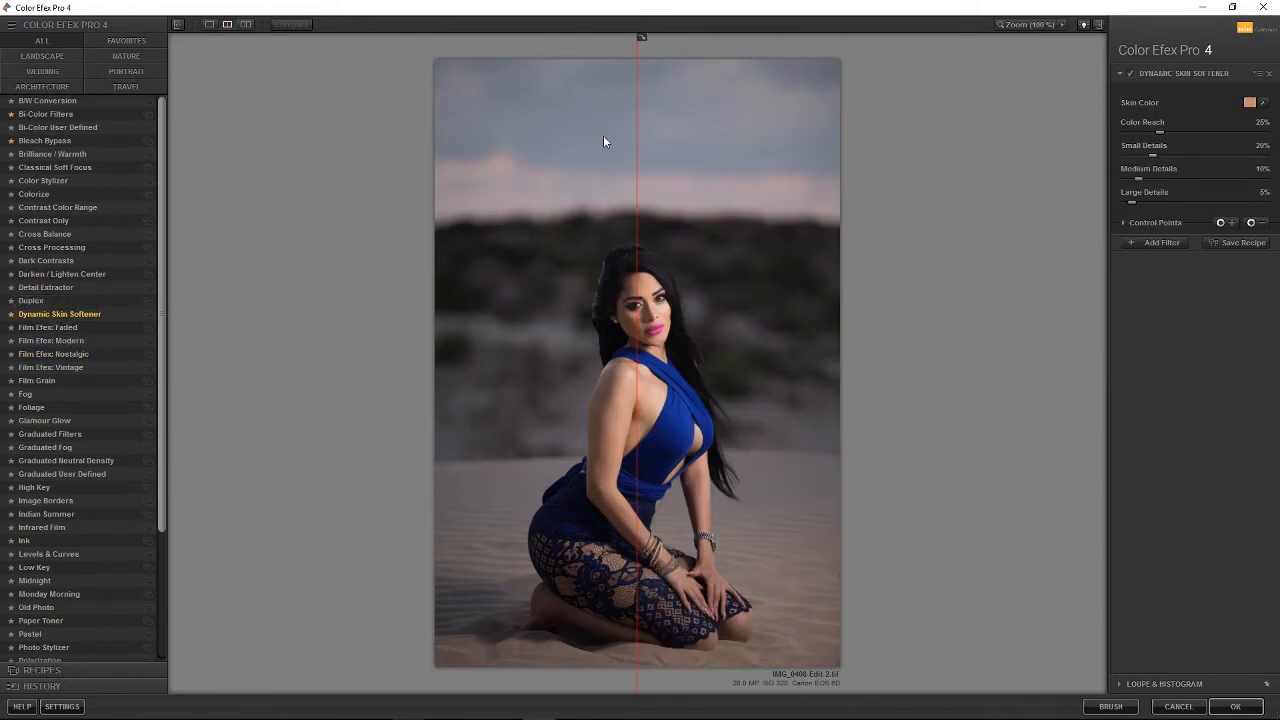
{"action": "left_click", "coordinate": [603, 135]}
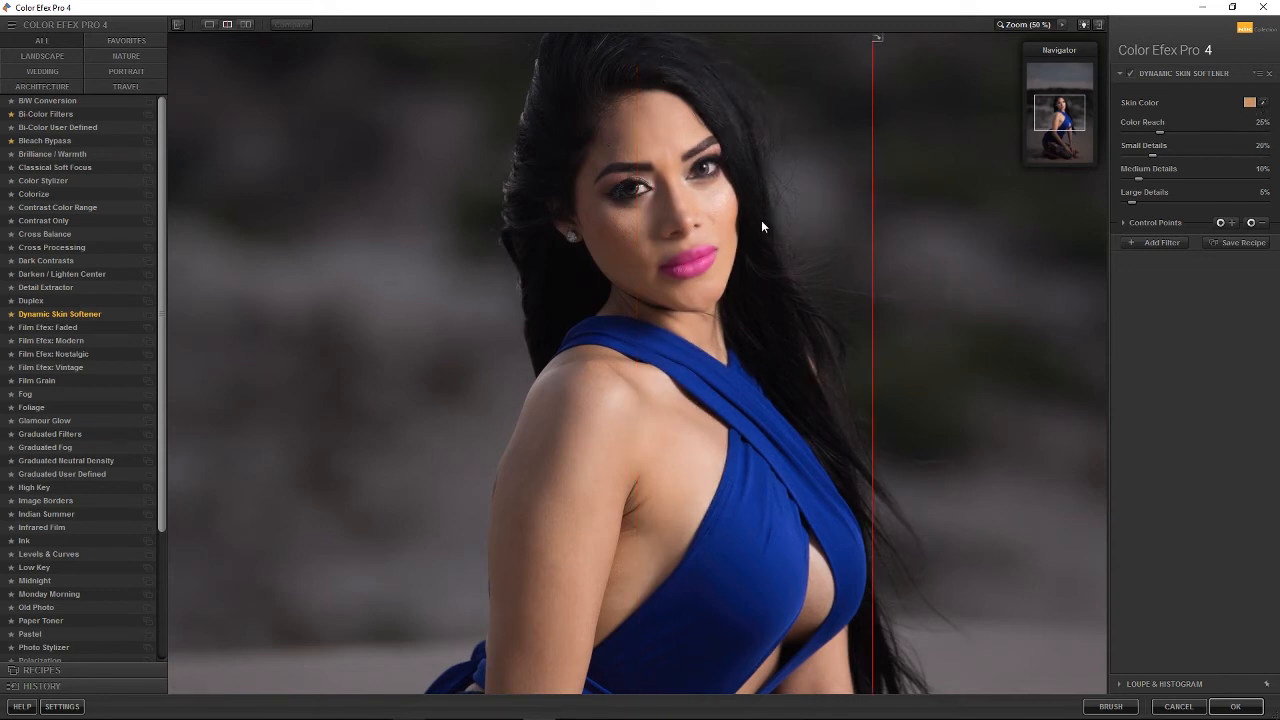
{"action": "left_click_drag", "start_coordinate": [723, 228], "coordinate": [668, 287]}
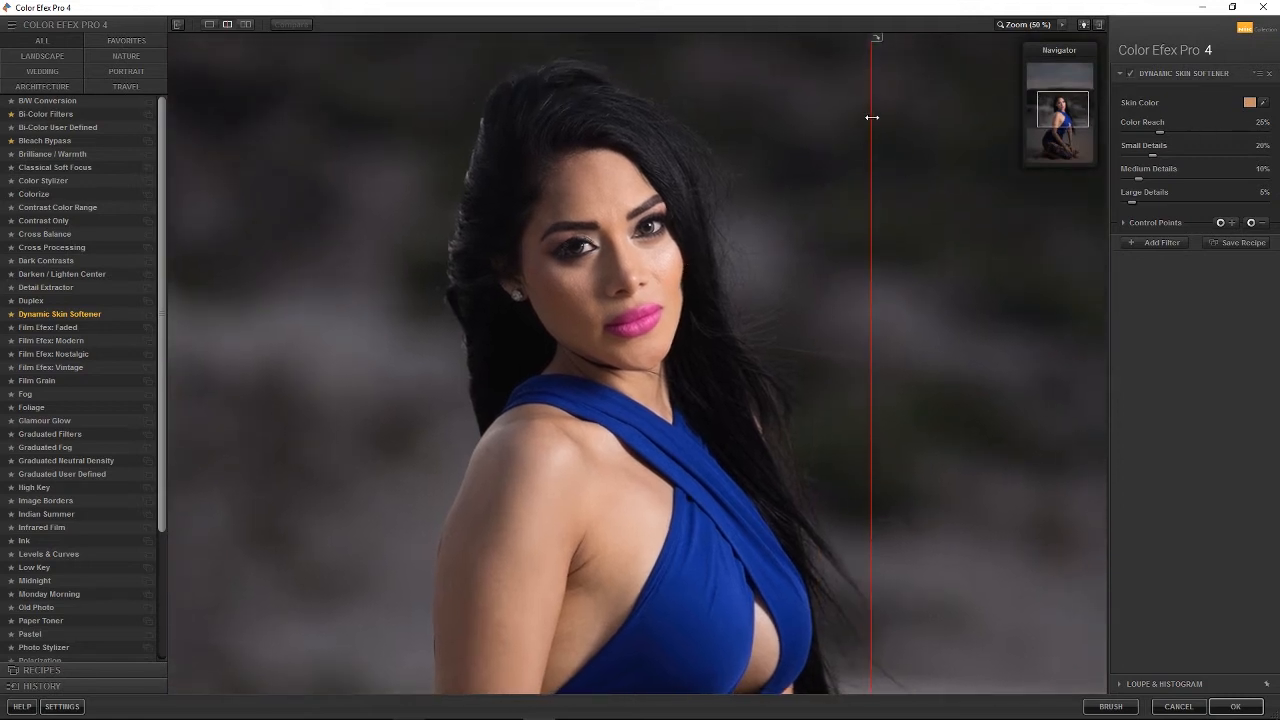
{"action": "left_click_drag", "start_coordinate": [851, 117], "coordinate": [619, 118]}
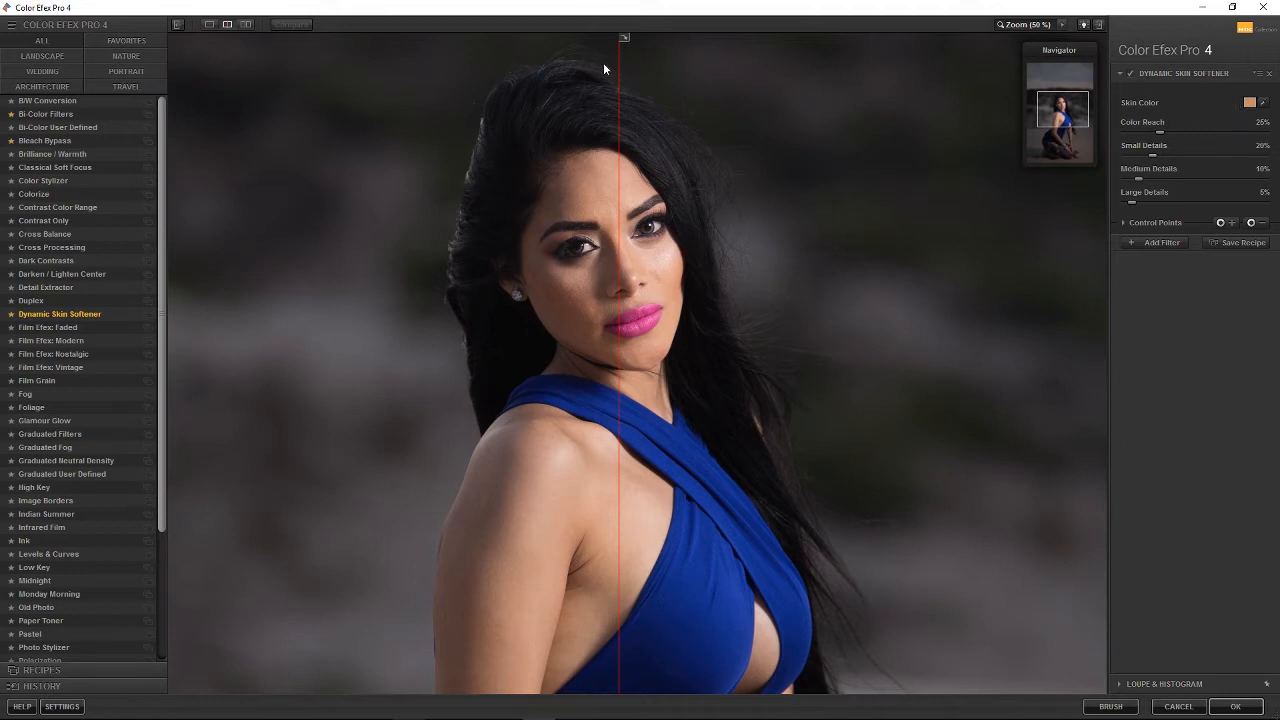
{"action": "mouse_move", "coordinate": [620, 84]}
{"action": "left_mouse_down"}
{"action": "mouse_move", "coordinate": [551, 94]}
{"action": "mouse_move", "coordinate": [598, 106]}
{"action": "mouse_move", "coordinate": [546, 123]}
{"action": "mouse_move", "coordinate": [628, 100]}
{"action": "left_mouse_up"}
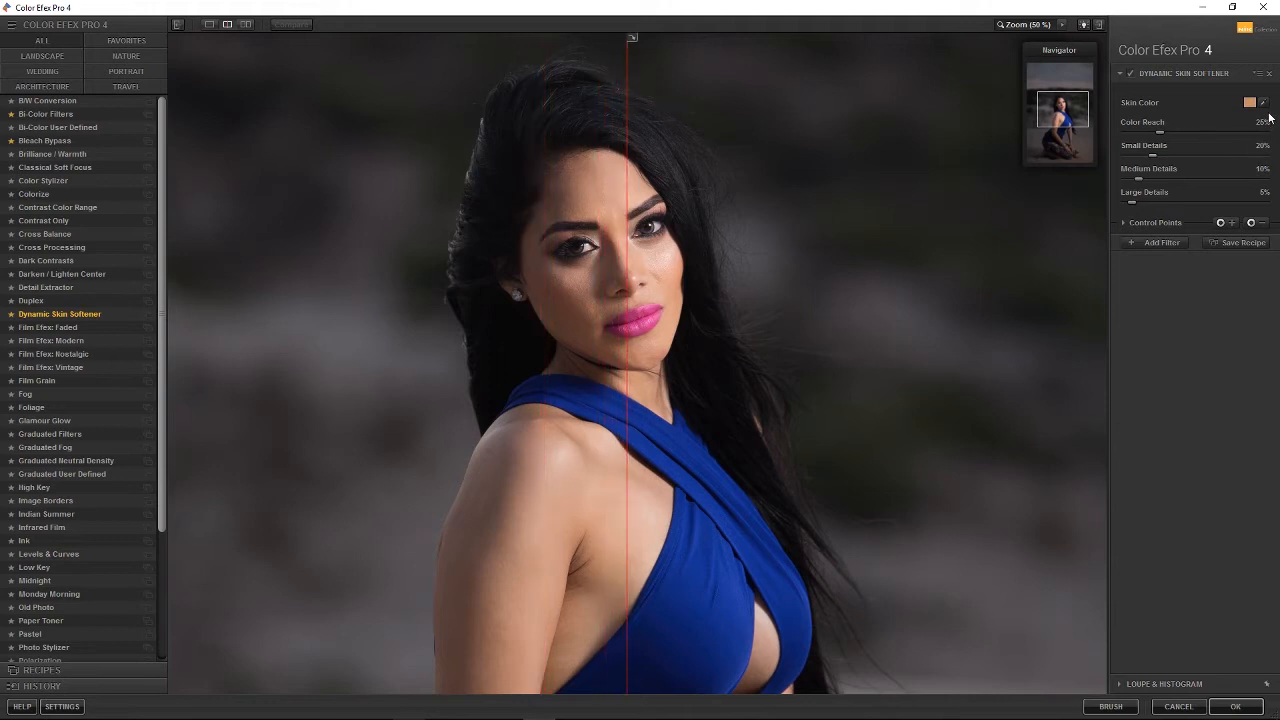
- Sample the filter's skin color from the model's upper arm, preview the softening over the whole figure and apply the filter
{"action": "left_click", "coordinate": [1263, 104]}
{"action": "left_click", "coordinate": [529, 507]}
{"action": "left_click_drag", "start_coordinate": [624, 182], "coordinate": [368, 262]}
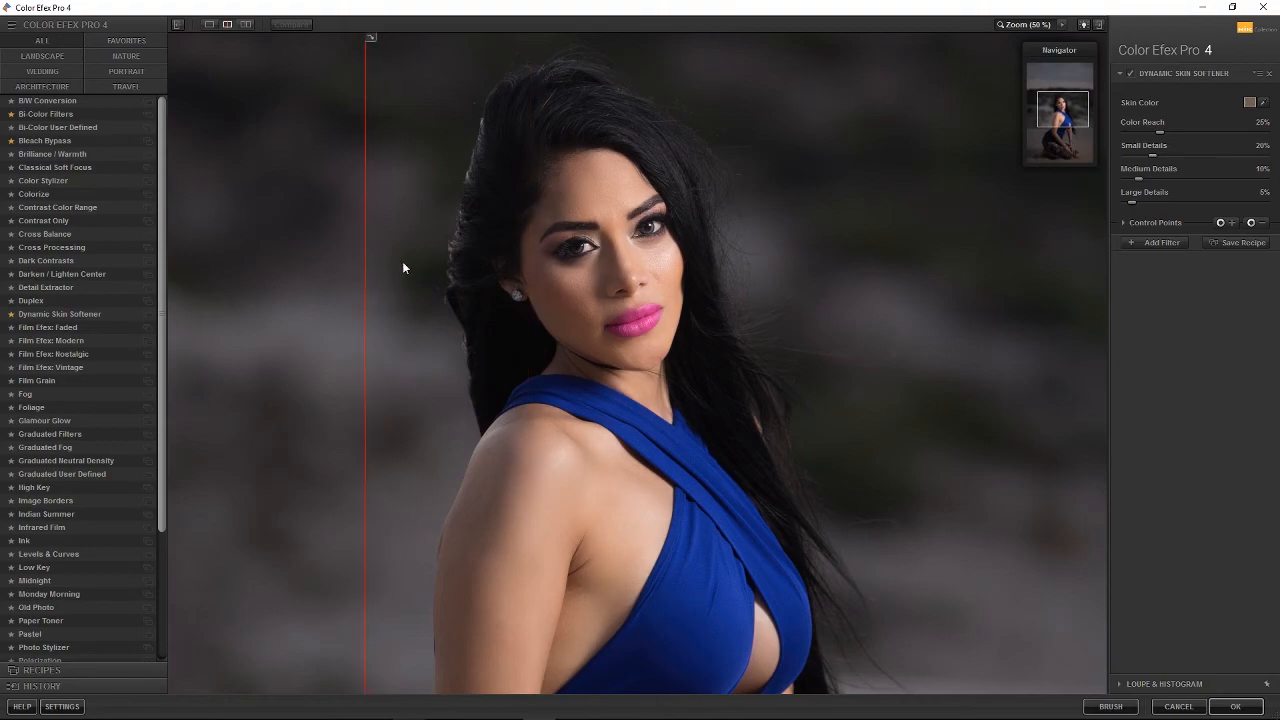
{"action": "left_click", "coordinate": [1230, 706]}
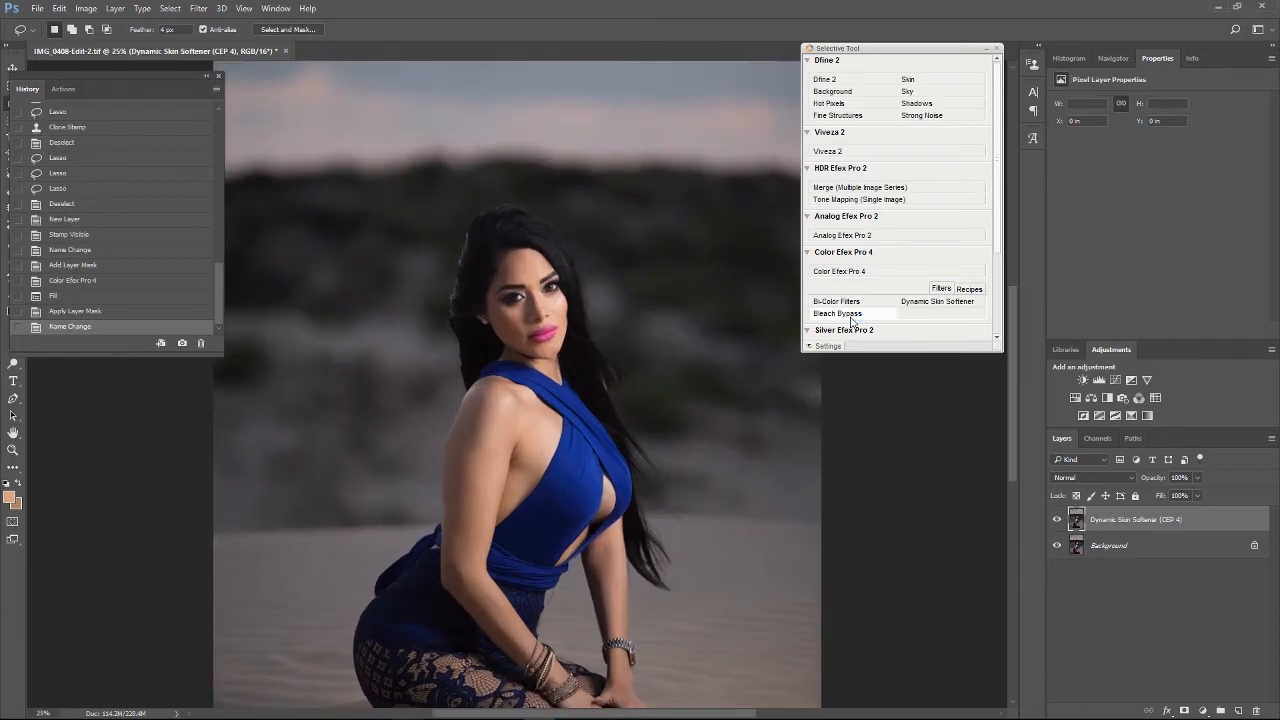
- Toggle the Dynamic Skin Softener layer off and on to compare the face, shoulder and arm before and after softening
{"action": "key", "text": "ctrl+plus"}
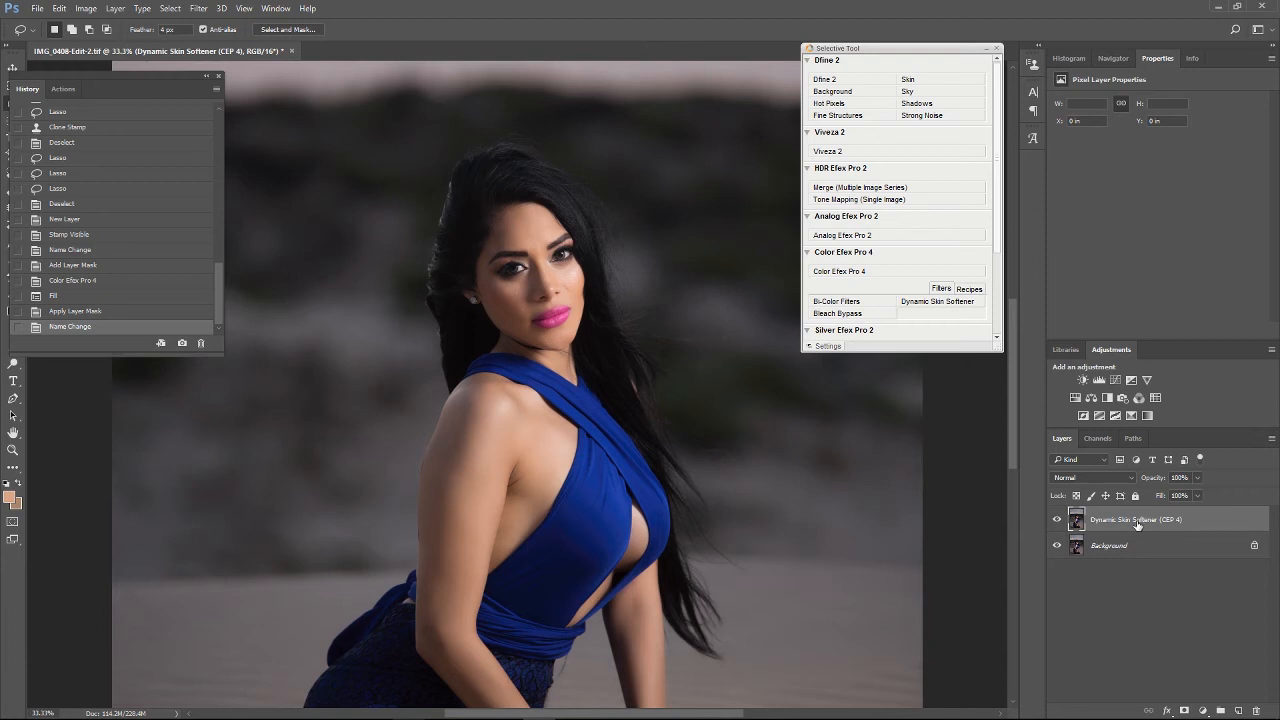
{"action": "key", "text": "ctrl+plus"}
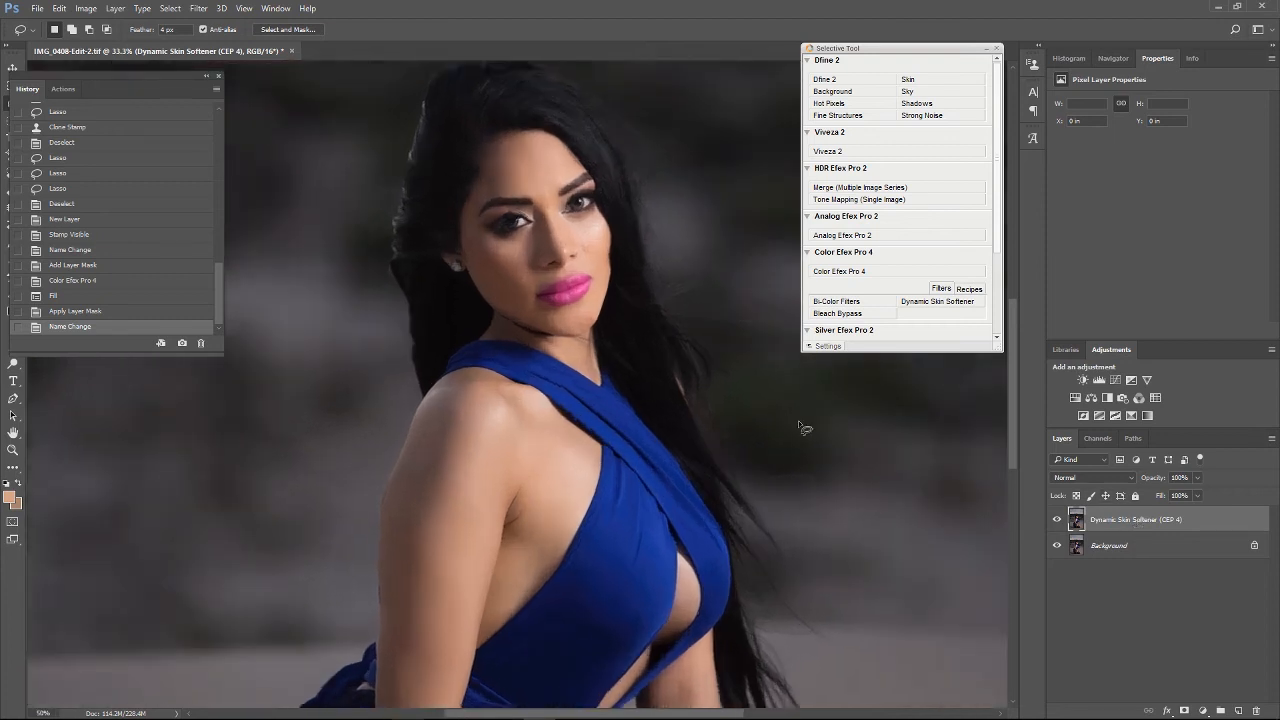
{"action": "left_click_drag", "start_coordinate": [667, 278], "coordinate": [629, 329]}
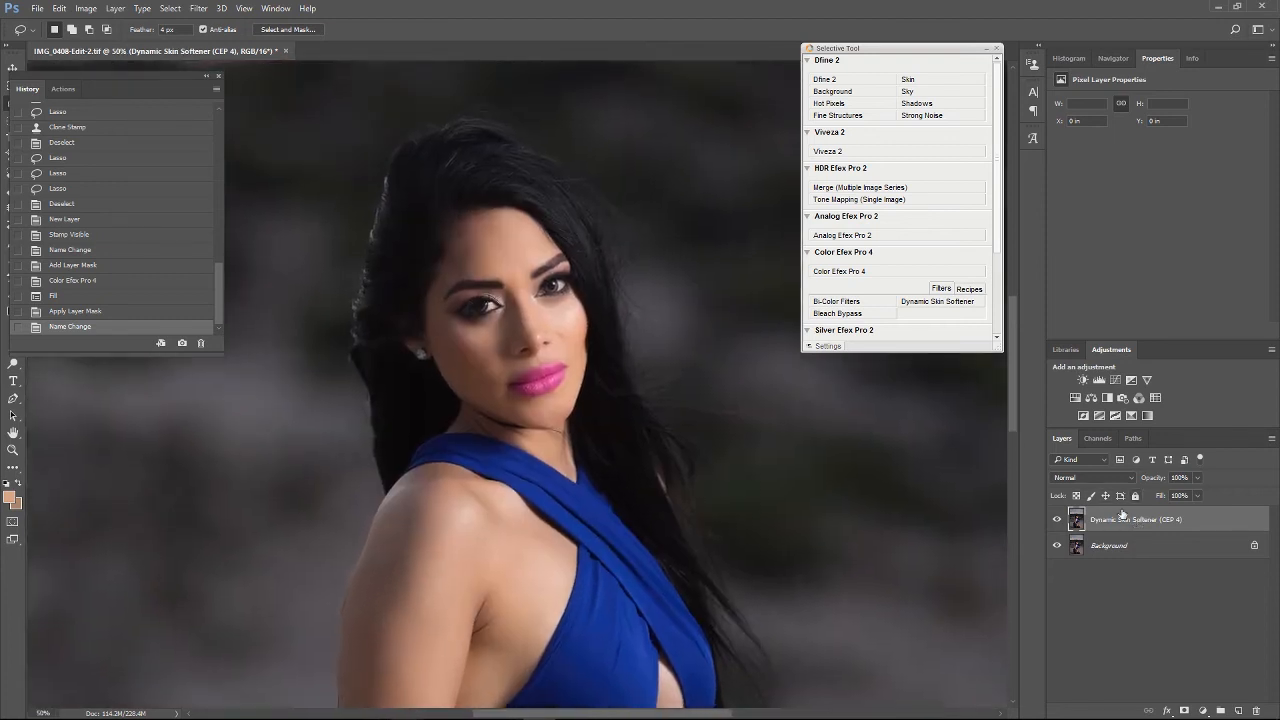
{"action": "left_click", "coordinate": [1057, 520]}
{"action": "left_click", "coordinate": [1057, 520]}
{"action": "left_click", "coordinate": [1057, 520]}
{"action": "left_click", "coordinate": [1057, 520]}
{"action": "left_click_drag", "start_coordinate": [696, 471], "coordinate": [676, 344]}
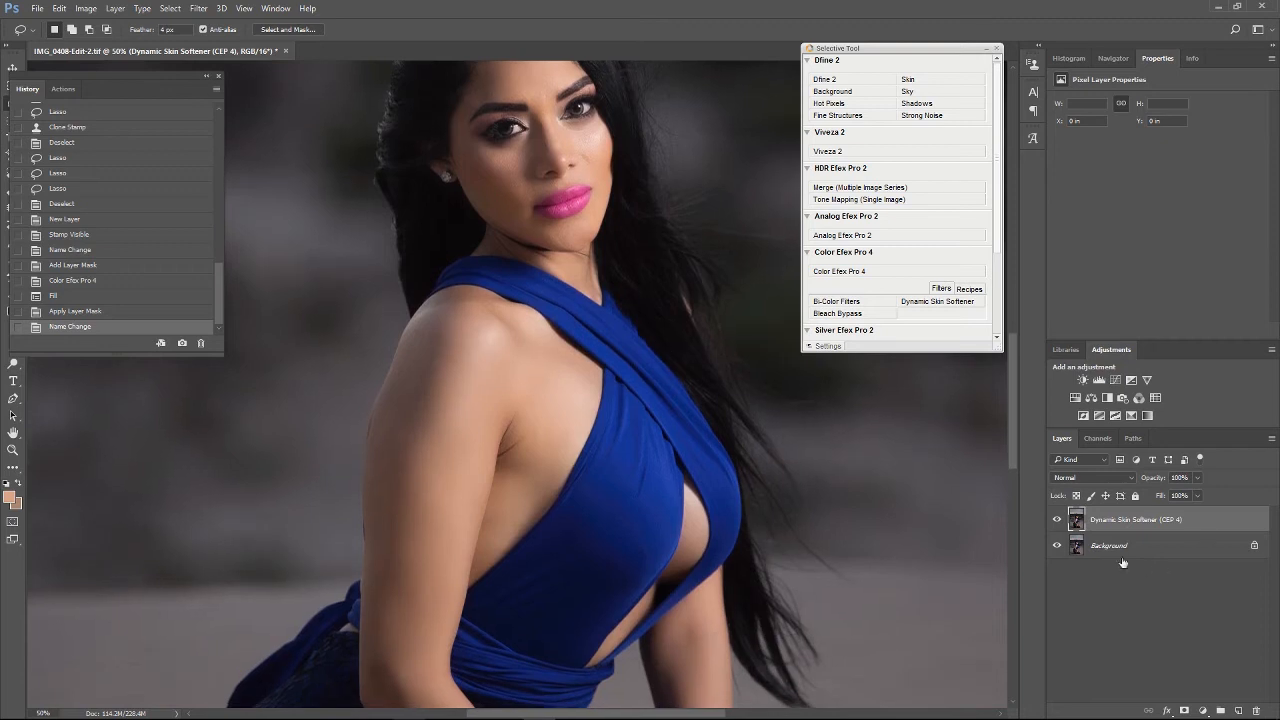
{"action": "left_click", "coordinate": [1057, 520]}
{"action": "left_click", "coordinate": [1057, 520]}
{"action": "mouse_move", "coordinate": [635, 394]}
{"action": "left_mouse_down"}
{"action": "mouse_move", "coordinate": [594, 477]}
{"action": "mouse_move", "coordinate": [586, 291]}
{"action": "mouse_move", "coordinate": [829, 84]}
{"action": "mouse_move", "coordinate": [436, 405]}
{"action": "mouse_move", "coordinate": [617, 366]}
{"action": "mouse_move", "coordinate": [497, 360]}
{"action": "mouse_move", "coordinate": [515, 348]}
{"action": "left_mouse_up"}
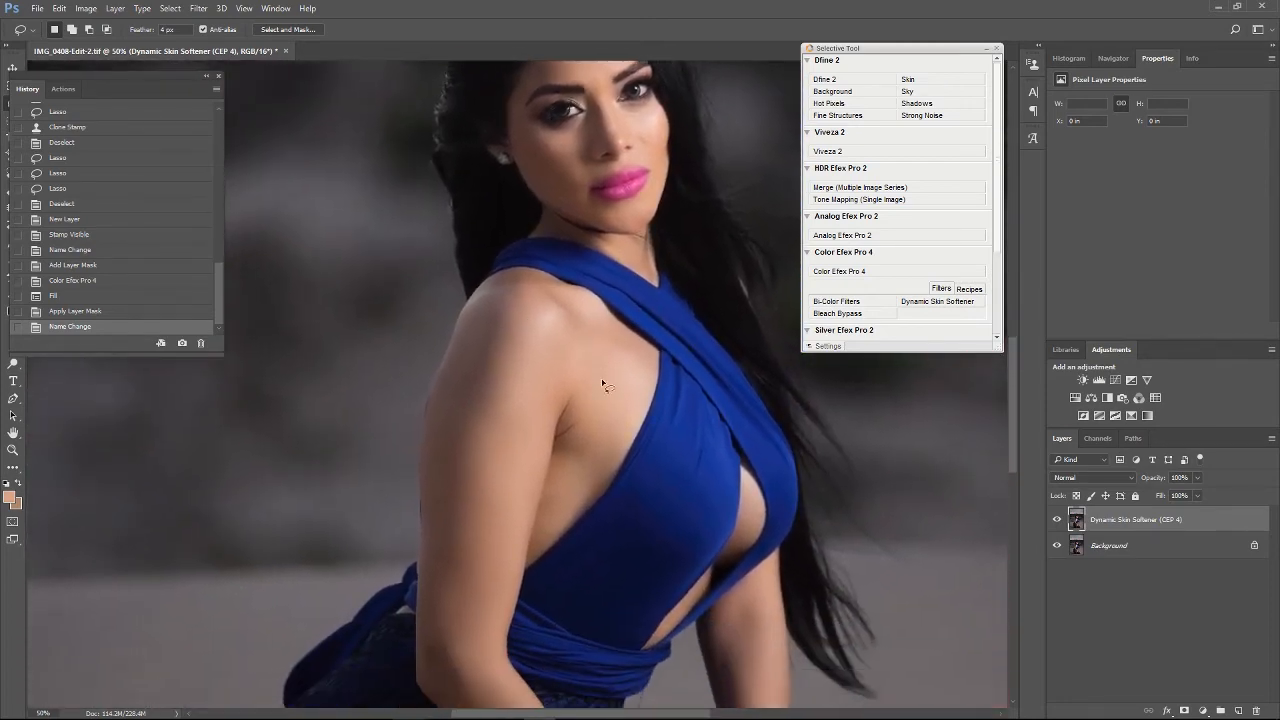
{"action": "left_click_drag", "start_coordinate": [596, 290], "coordinate": [564, 389]}
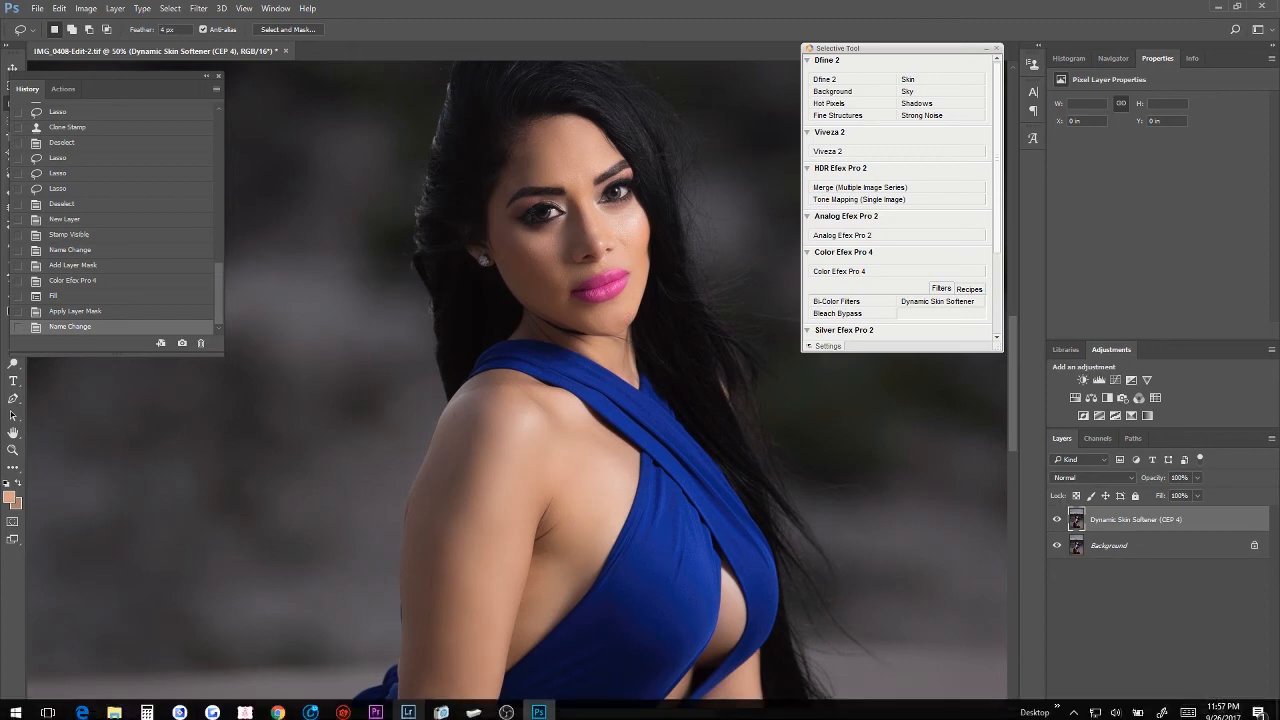
- Add a layer mask to the Dynamic Skin Softener layer, invert it to black, close the History panel and choose the Brush tool
{"action": "left_click", "coordinate": [1184, 711]}
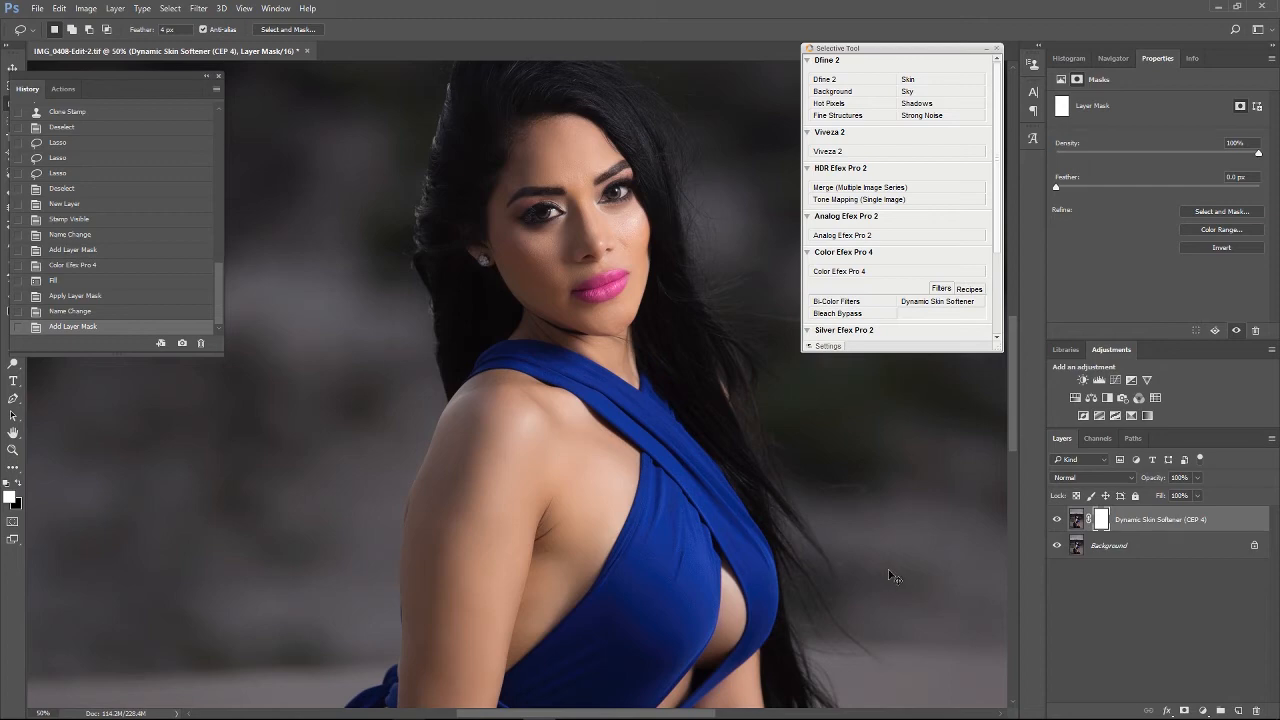
{"action": "key", "text": "ctrl+i"}
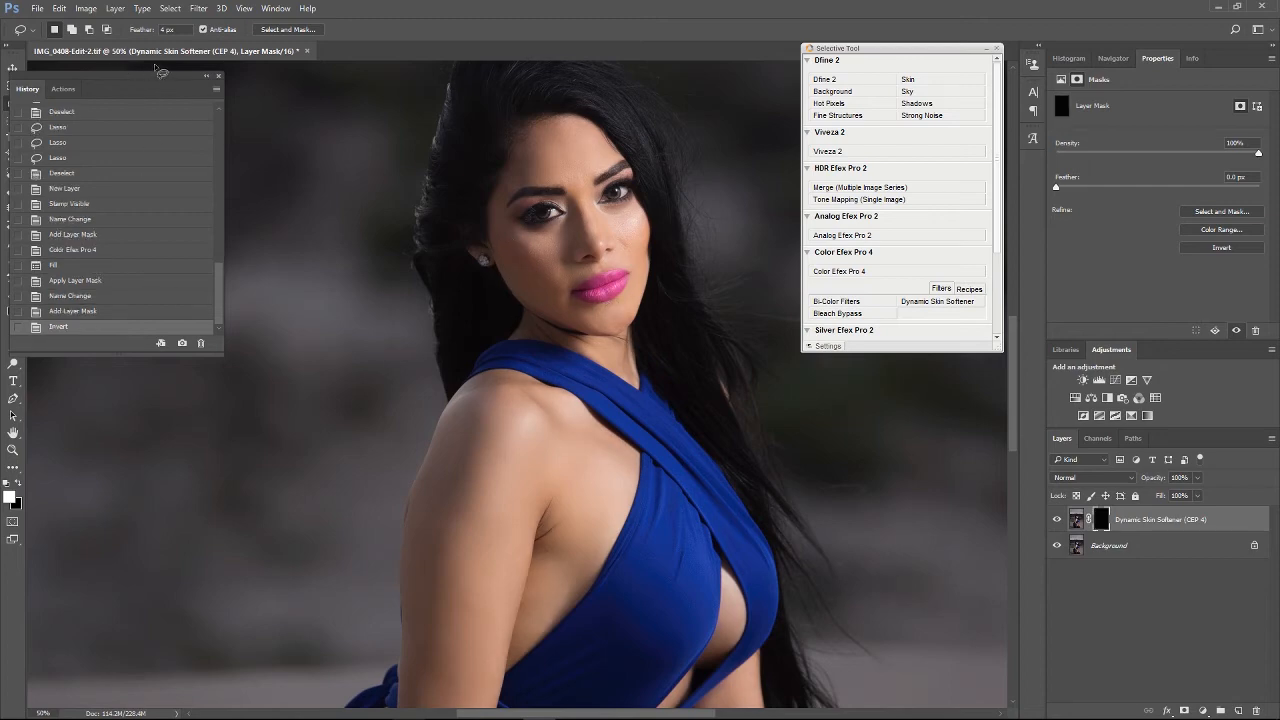
{"action": "left_click", "coordinate": [219, 76]}
{"action": "key", "text": "b"}
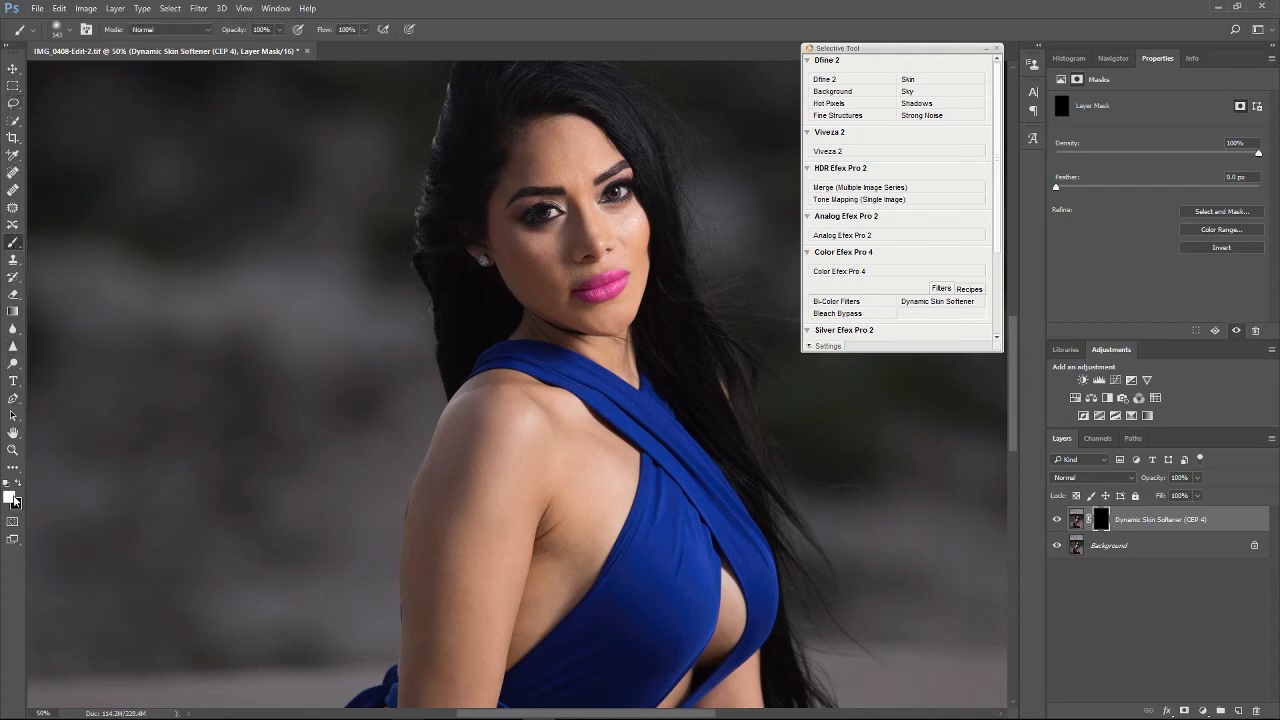
- Set the soft brush's size to 146 px with 0% hardness
{"action": "key", "text": "ctrl+plus"}
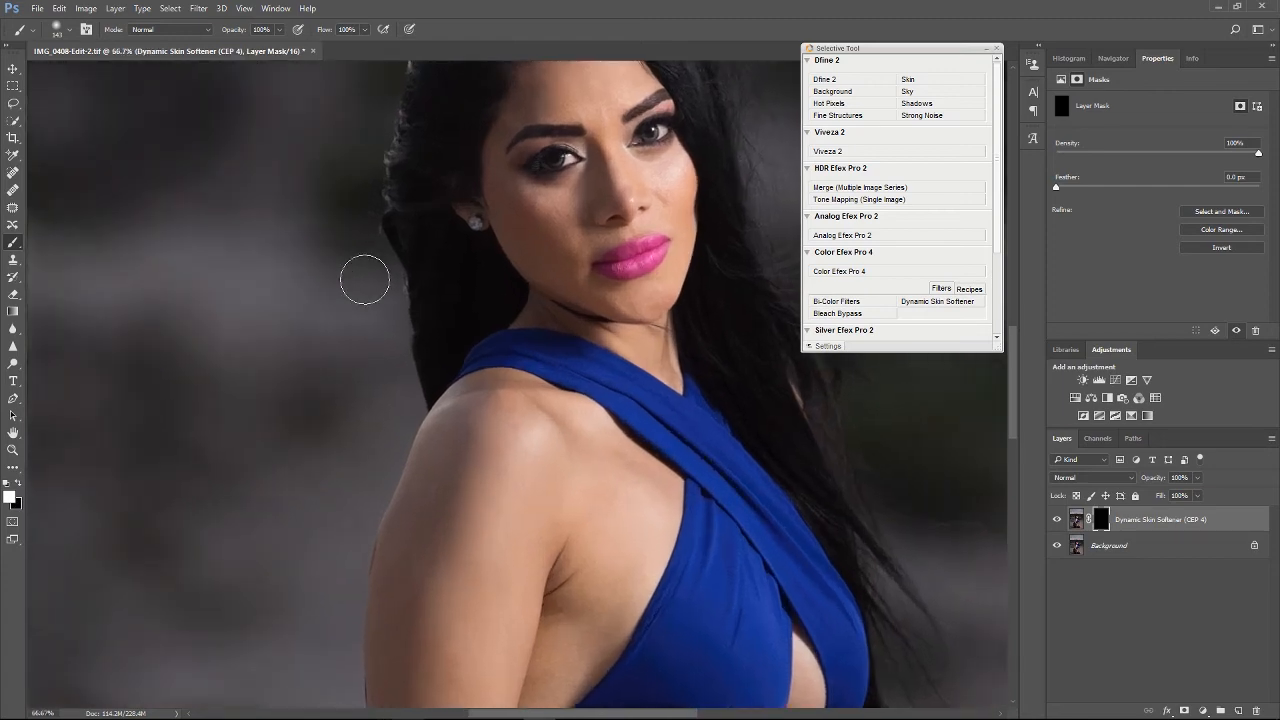
{"action": "left_click", "coordinate": [62, 31]}
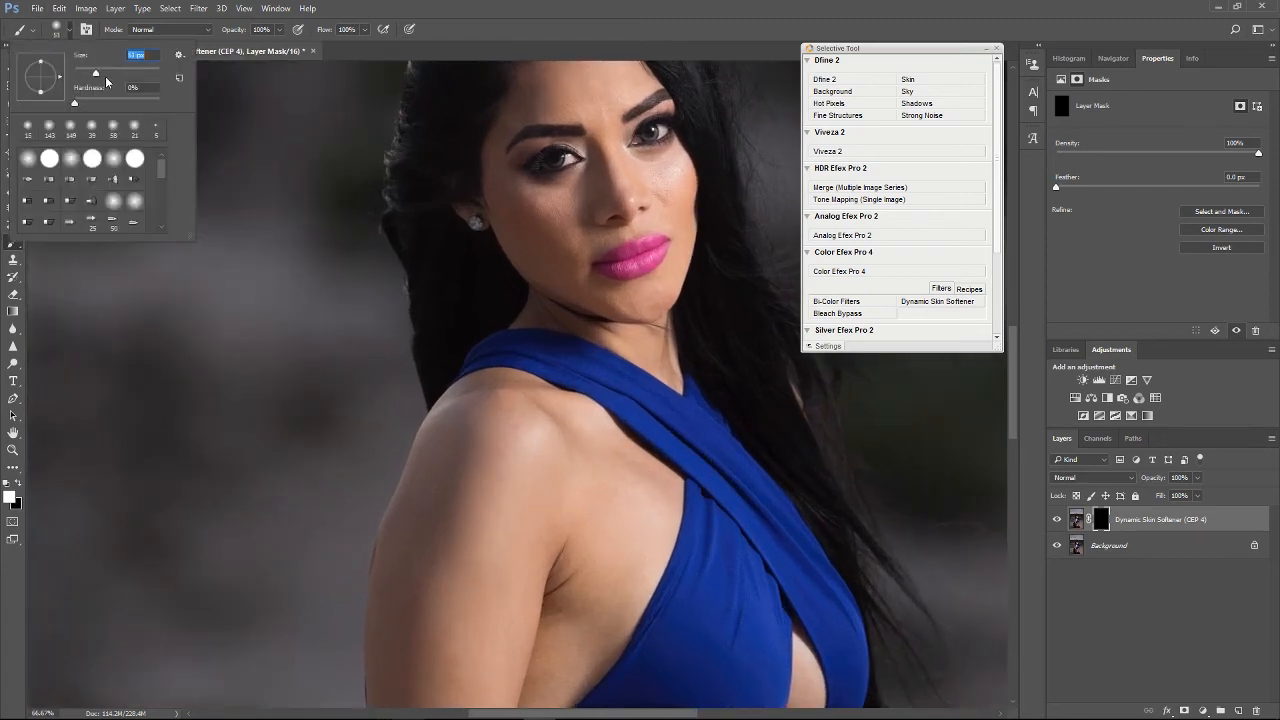
{"action": "left_click", "coordinate": [675, 323]}
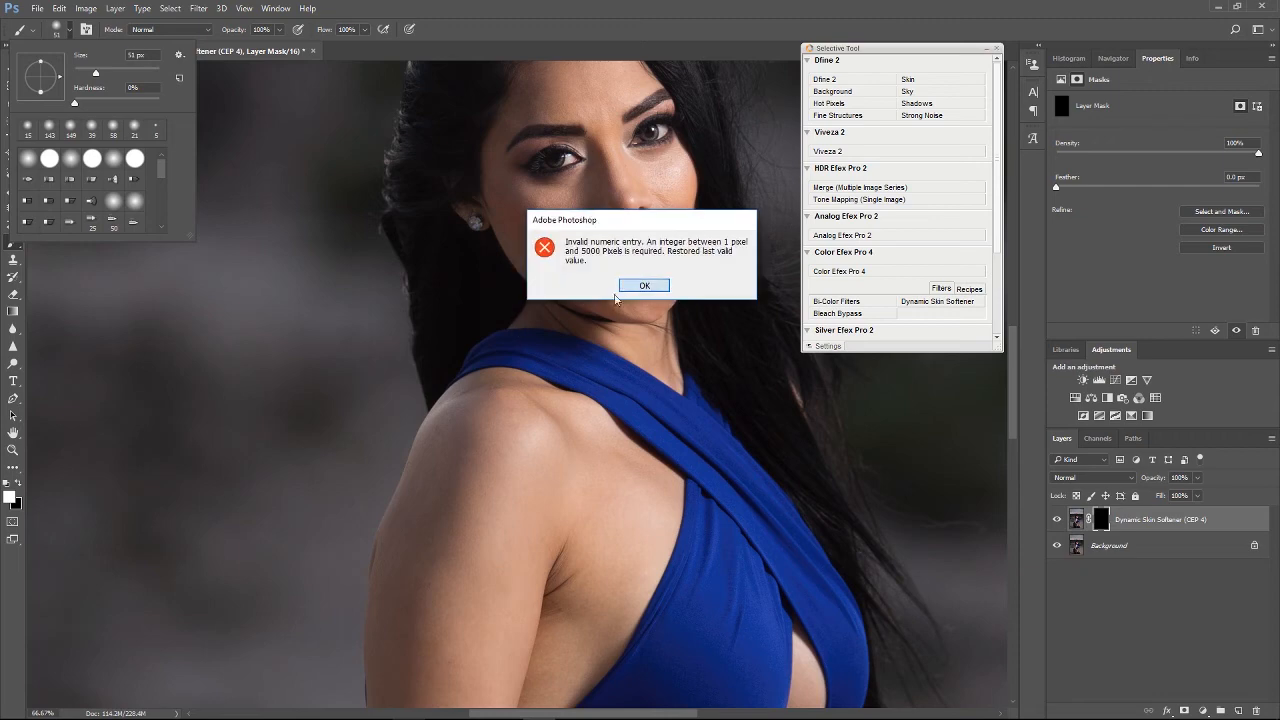
{"action": "left_click", "coordinate": [645, 283]}
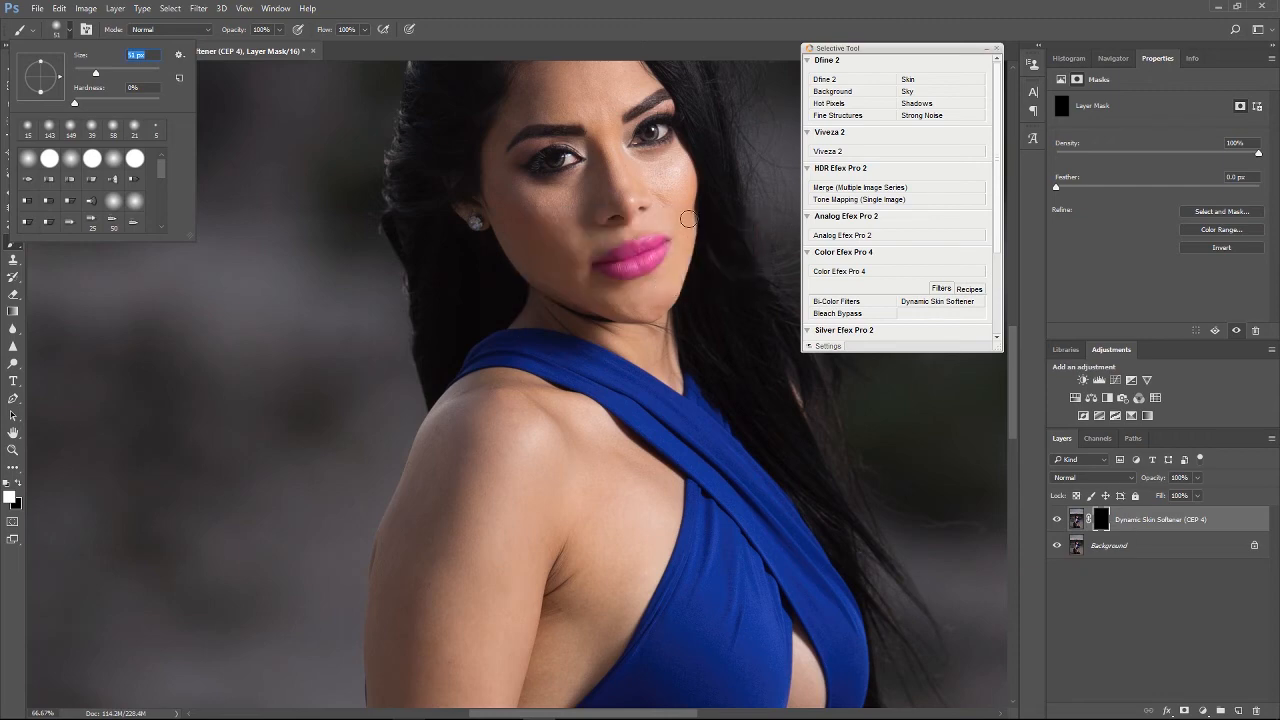
{"action": "key", "text": "BackSpace"}
{"action": "left_click", "coordinate": [603, 233]}
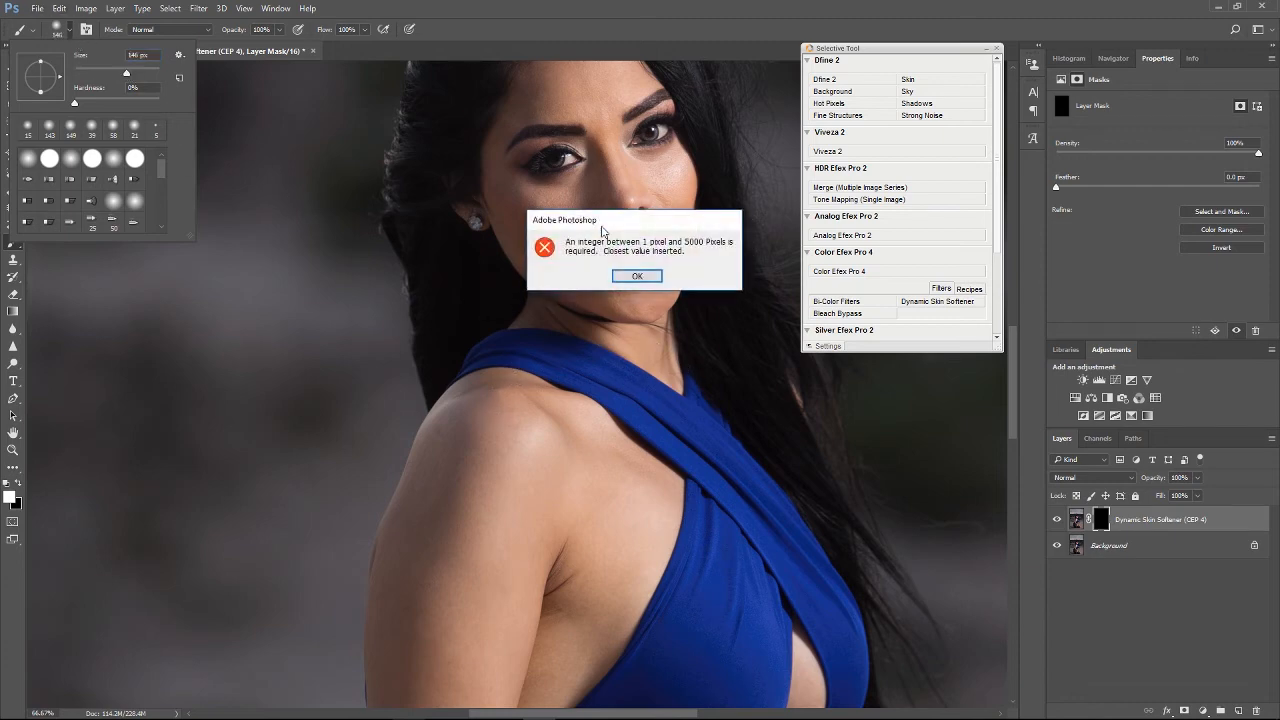
{"action": "left_click", "coordinate": [634, 275]}
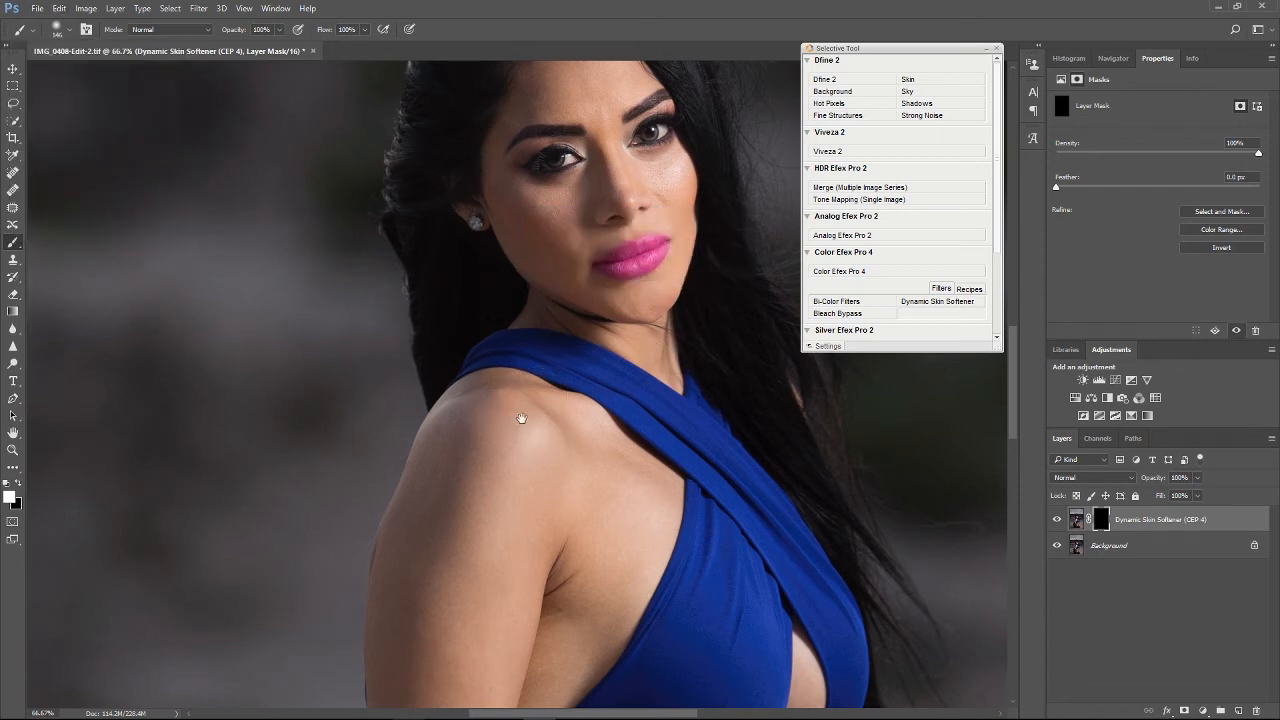
- Paint white on the layer mask along the model's nearer arm to reveal the skin softening
{"action": "left_click_drag", "start_coordinate": [523, 420], "coordinate": [484, 150]}
{"action": "left_click_drag", "start_coordinate": [474, 506], "coordinate": [397, 147]}
{"action": "mouse_move", "coordinate": [466, 438]}
{"action": "left_mouse_down"}
{"action": "mouse_move", "coordinate": [429, 377]}
{"action": "mouse_move", "coordinate": [474, 467]}
{"action": "left_mouse_up"}
{"action": "left_click", "coordinate": [57, 29]}
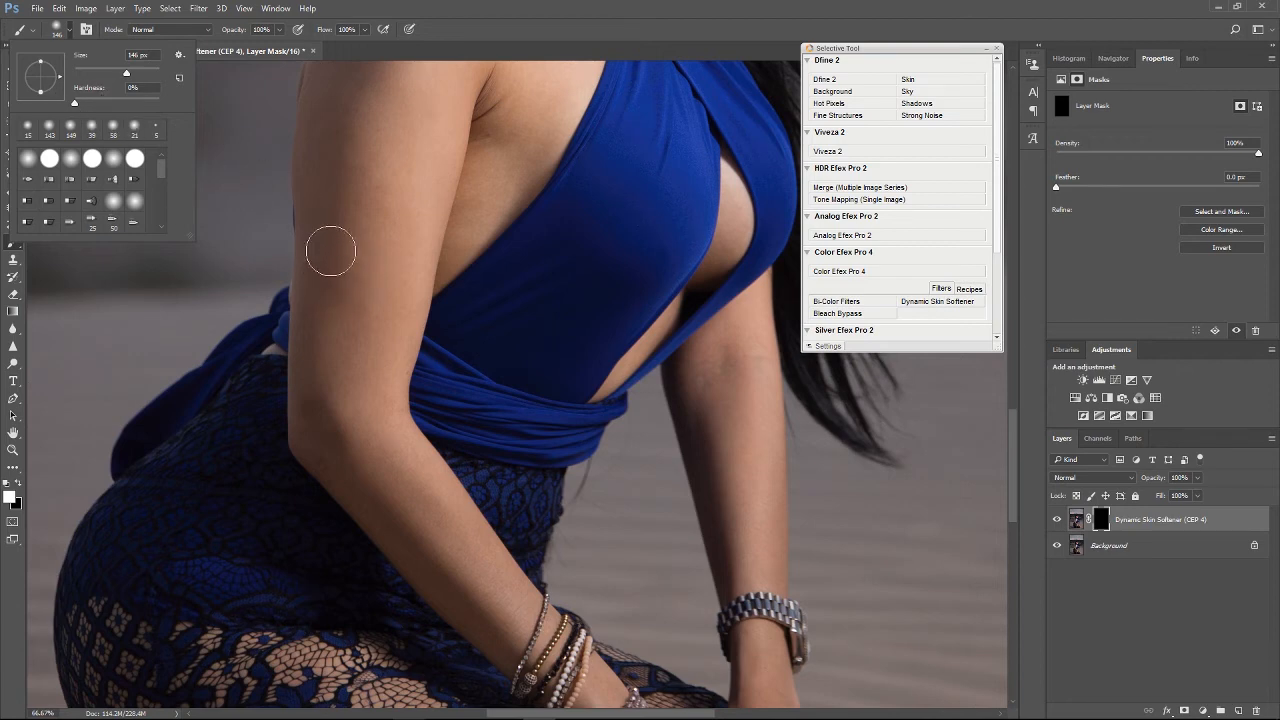
{"action": "mouse_move", "coordinate": [353, 274]}
{"action": "left_mouse_down"}
{"action": "mouse_move", "coordinate": [326, 315]}
{"action": "mouse_move", "coordinate": [324, 391]}
{"action": "mouse_move", "coordinate": [345, 463]}
{"action": "mouse_move", "coordinate": [368, 484]}
{"action": "mouse_move", "coordinate": [349, 403]}
{"action": "mouse_move", "coordinate": [455, 586]}
{"action": "mouse_move", "coordinate": [445, 565]}
{"action": "mouse_move", "coordinate": [499, 631]}
{"action": "mouse_move", "coordinate": [440, 530]}
{"action": "left_mouse_up"}
{"action": "key", "text": "space"}
- Reveal the softening on the hands, the farther forearm, the shoulder and the chest by painting white on the mask
{"action": "mouse_move", "coordinate": [419, 466]}
{"action": "left_mouse_down"}
{"action": "mouse_move", "coordinate": [321, 339]}
{"action": "mouse_move", "coordinate": [281, 249]}
{"action": "left_mouse_up"}
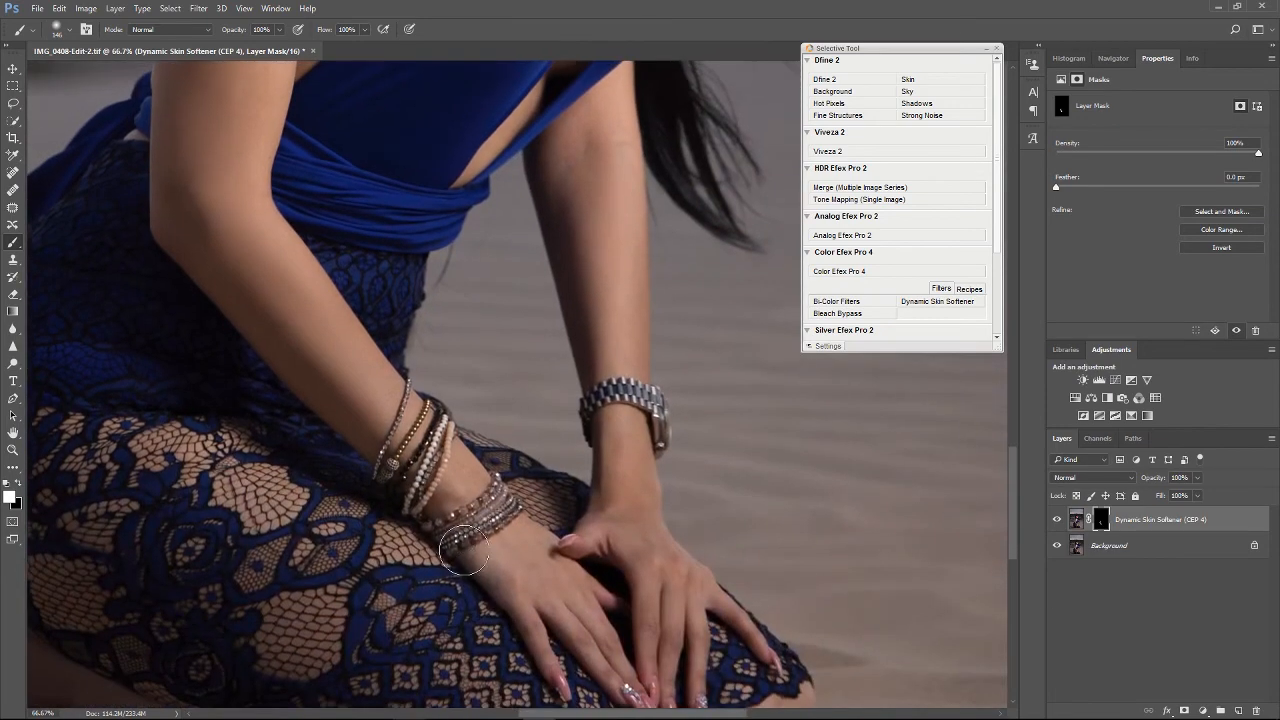
{"action": "mouse_move", "coordinate": [660, 600]}
{"action": "left_mouse_down"}
{"action": "mouse_move", "coordinate": [626, 484]}
{"action": "mouse_move", "coordinate": [619, 496]}
{"action": "left_mouse_up"}
{"action": "mouse_move", "coordinate": [629, 314]}
{"action": "left_mouse_down"}
{"action": "mouse_move", "coordinate": [578, 220]}
{"action": "mouse_move", "coordinate": [576, 155]}
{"action": "mouse_move", "coordinate": [605, 113]}
{"action": "mouse_move", "coordinate": [609, 208]}
{"action": "left_mouse_up"}
{"action": "left_click_drag", "start_coordinate": [290, 218], "coordinate": [354, 531]}
{"action": "left_click_drag", "start_coordinate": [288, 395], "coordinate": [311, 487]}
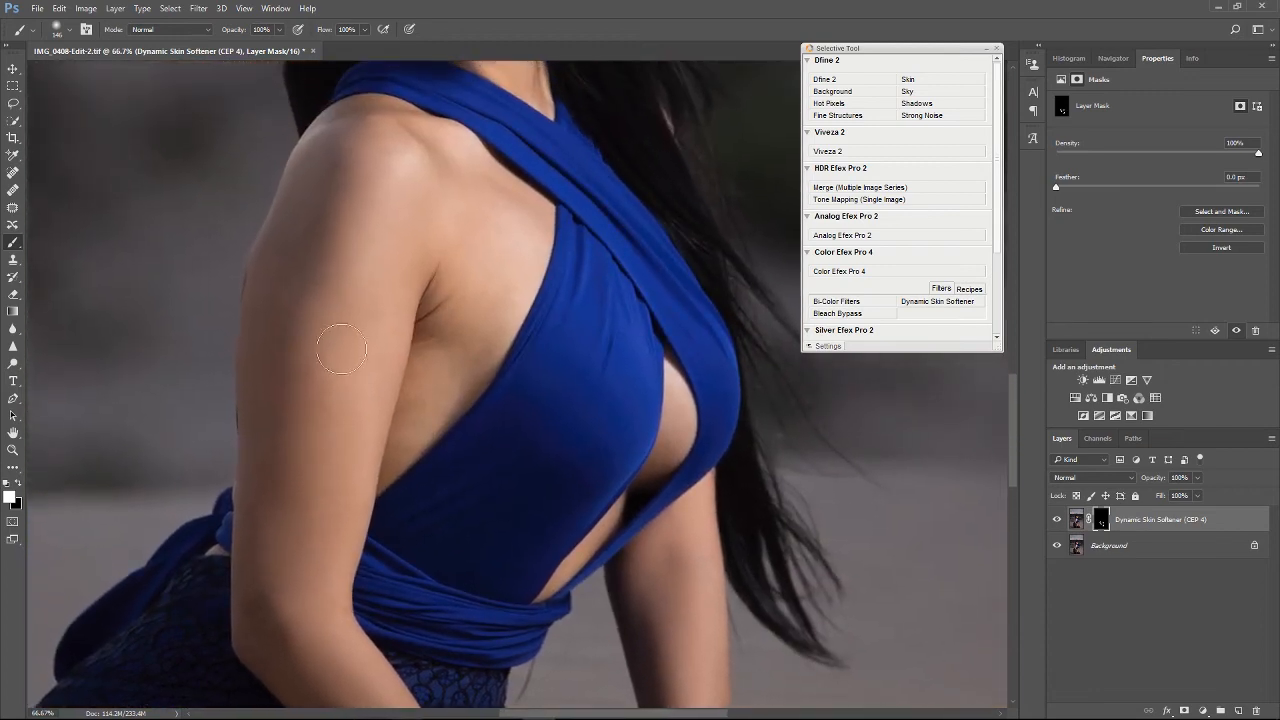
{"action": "mouse_move", "coordinate": [346, 264]}
{"action": "left_mouse_down"}
{"action": "mouse_move", "coordinate": [348, 484]}
{"action": "mouse_move", "coordinate": [387, 370]}
{"action": "mouse_move", "coordinate": [305, 345]}
{"action": "mouse_move", "coordinate": [261, 367]}
{"action": "mouse_move", "coordinate": [324, 182]}
{"action": "mouse_move", "coordinate": [369, 130]}
{"action": "mouse_move", "coordinate": [365, 115]}
{"action": "mouse_move", "coordinate": [502, 165]}
{"action": "mouse_move", "coordinate": [506, 300]}
{"action": "mouse_move", "coordinate": [416, 444]}
{"action": "mouse_move", "coordinate": [453, 263]}
{"action": "mouse_move", "coordinate": [552, 273]}
{"action": "mouse_move", "coordinate": [680, 415]}
{"action": "mouse_move", "coordinate": [635, 505]}
{"action": "mouse_move", "coordinate": [554, 592]}
{"action": "left_mouse_up"}
{"action": "left_click_drag", "start_coordinate": [561, 231], "coordinate": [505, 579]}
{"action": "mouse_move", "coordinate": [484, 404]}
{"action": "left_mouse_down"}
{"action": "mouse_move", "coordinate": [449, 421]}
{"action": "mouse_move", "coordinate": [342, 391]}
{"action": "left_mouse_up"}
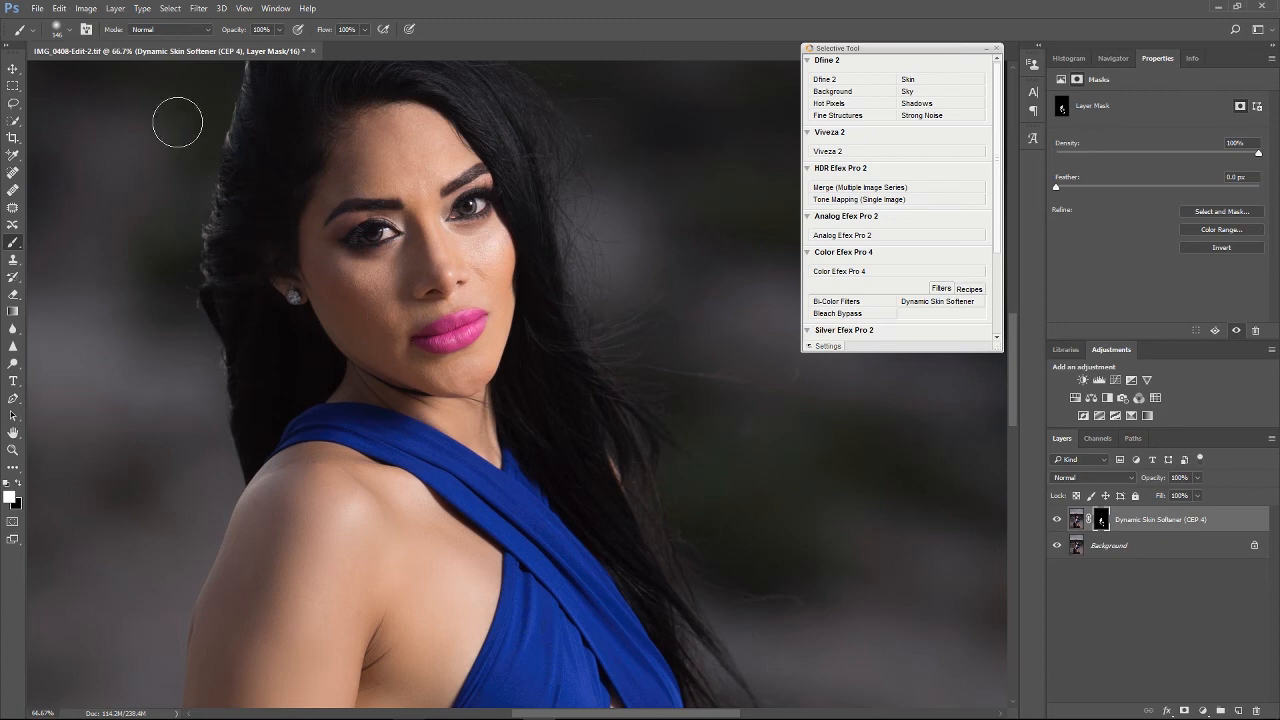
- Set the brush size to 114 px and paint the softening onto the forehead on the layer mask
{"action": "left_click", "coordinate": [68, 29]}
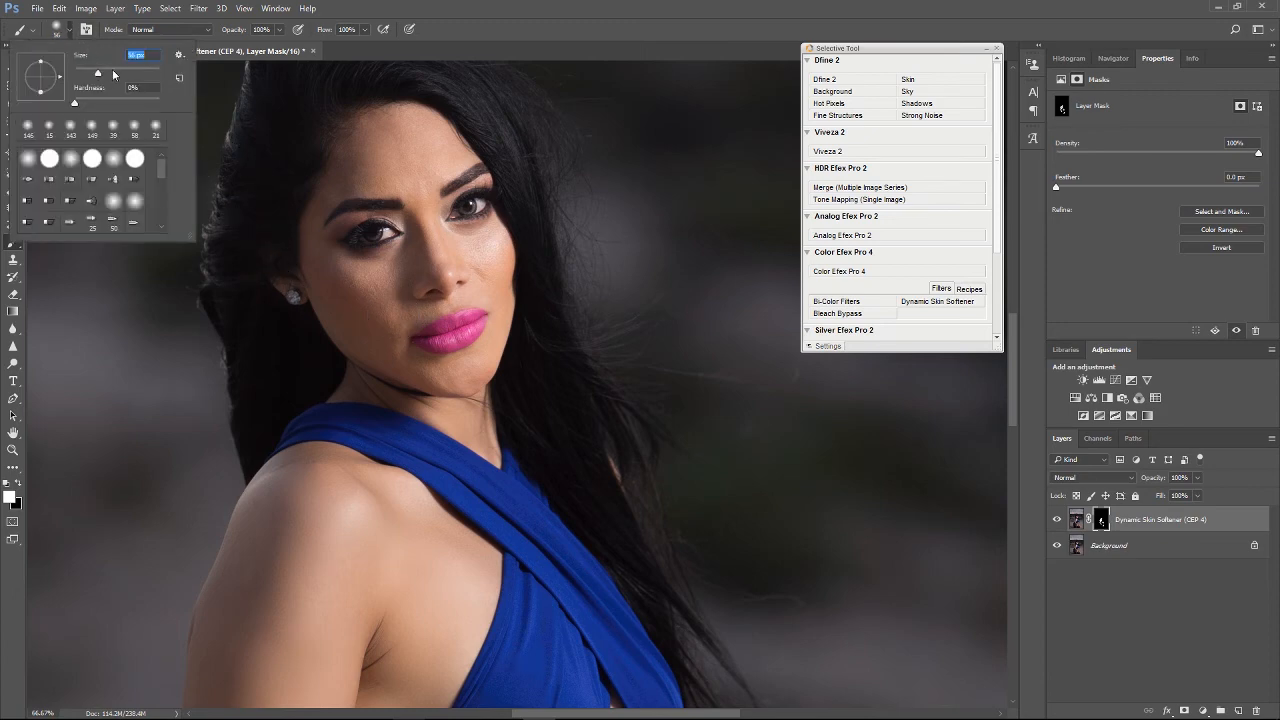
{"action": "key", "text": "Return"}
{"action": "key", "text": "ctrl+1"}
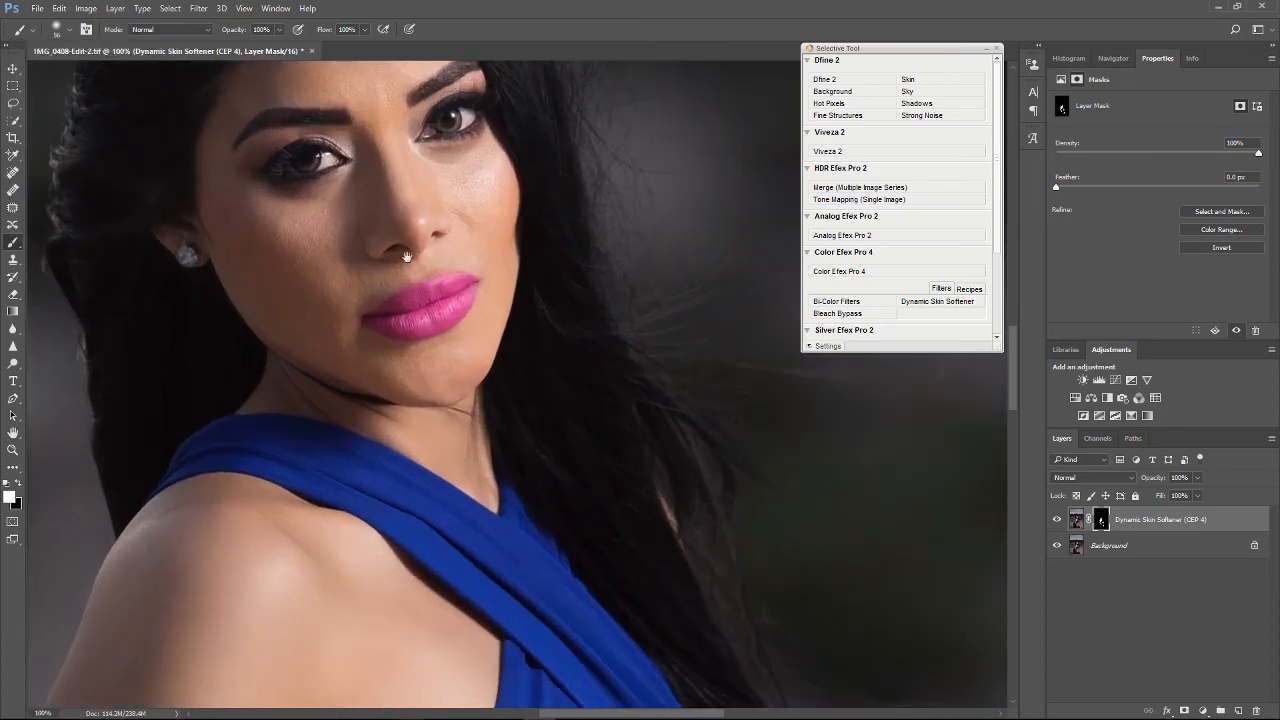
{"action": "left_click_drag", "start_coordinate": [406, 256], "coordinate": [464, 417]}
{"action": "left_click", "coordinate": [68, 30]}
{"action": "left_click", "coordinate": [118, 73]}
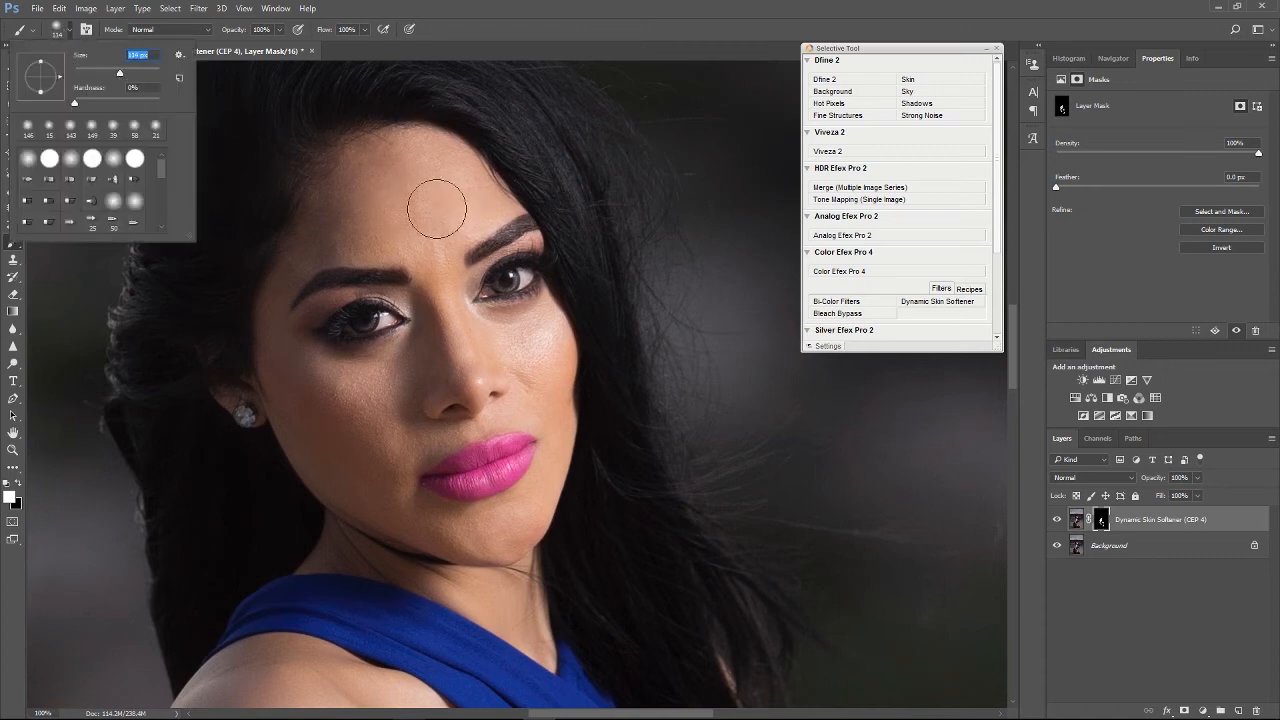
{"action": "key", "text": "Return"}
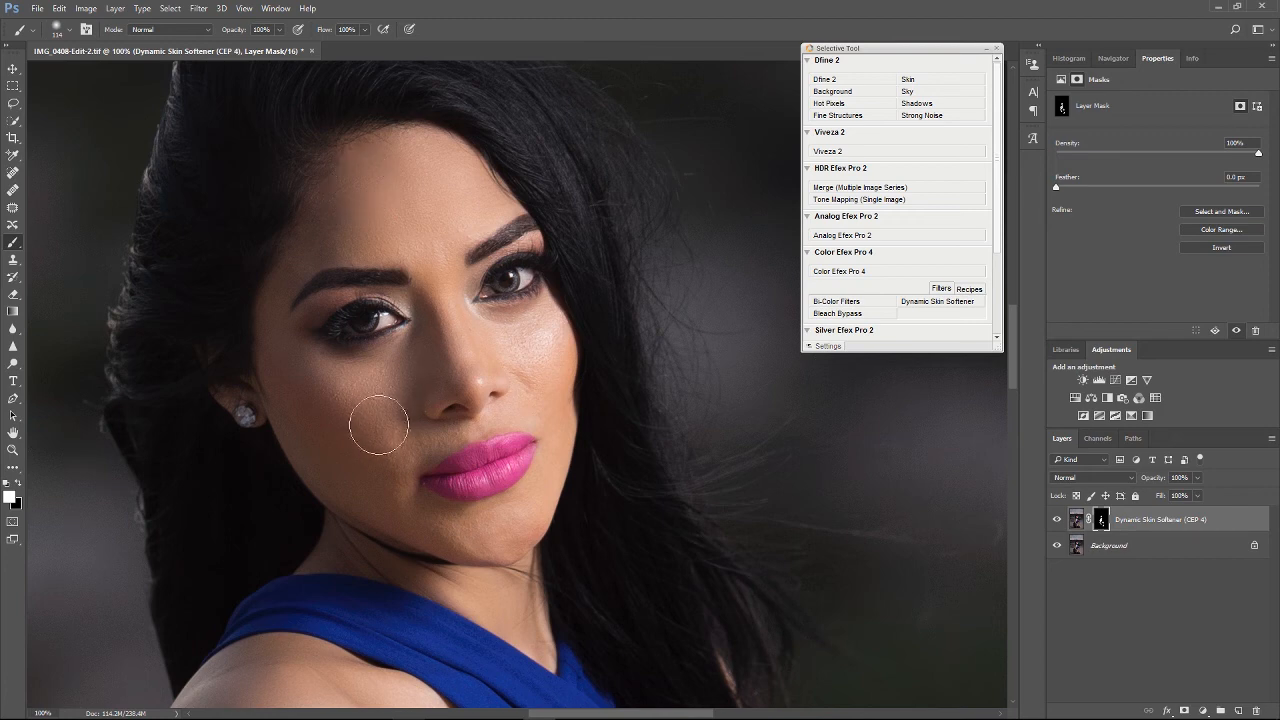
- Reduce the brush size to 75 px and paint the softening over the cheeks, around the eyes, and on the nose and chin
{"action": "left_click", "coordinate": [66, 31]}
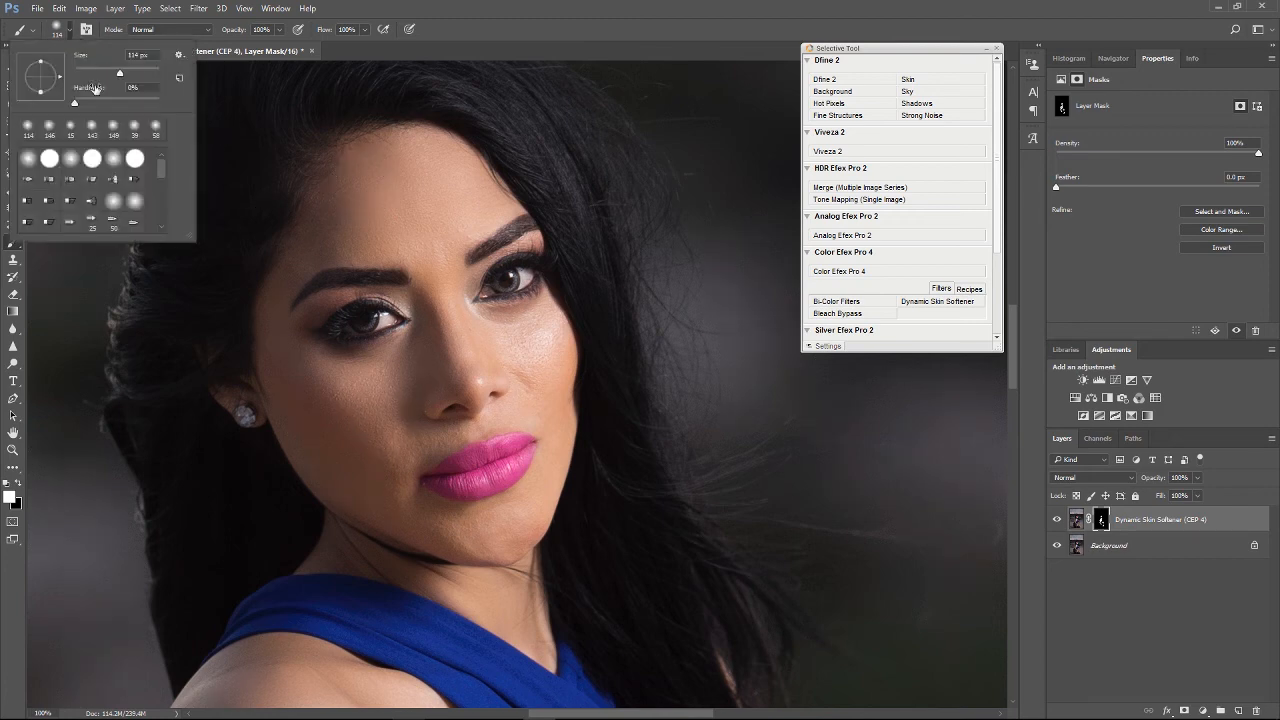
{"action": "left_click", "coordinate": [369, 430]}
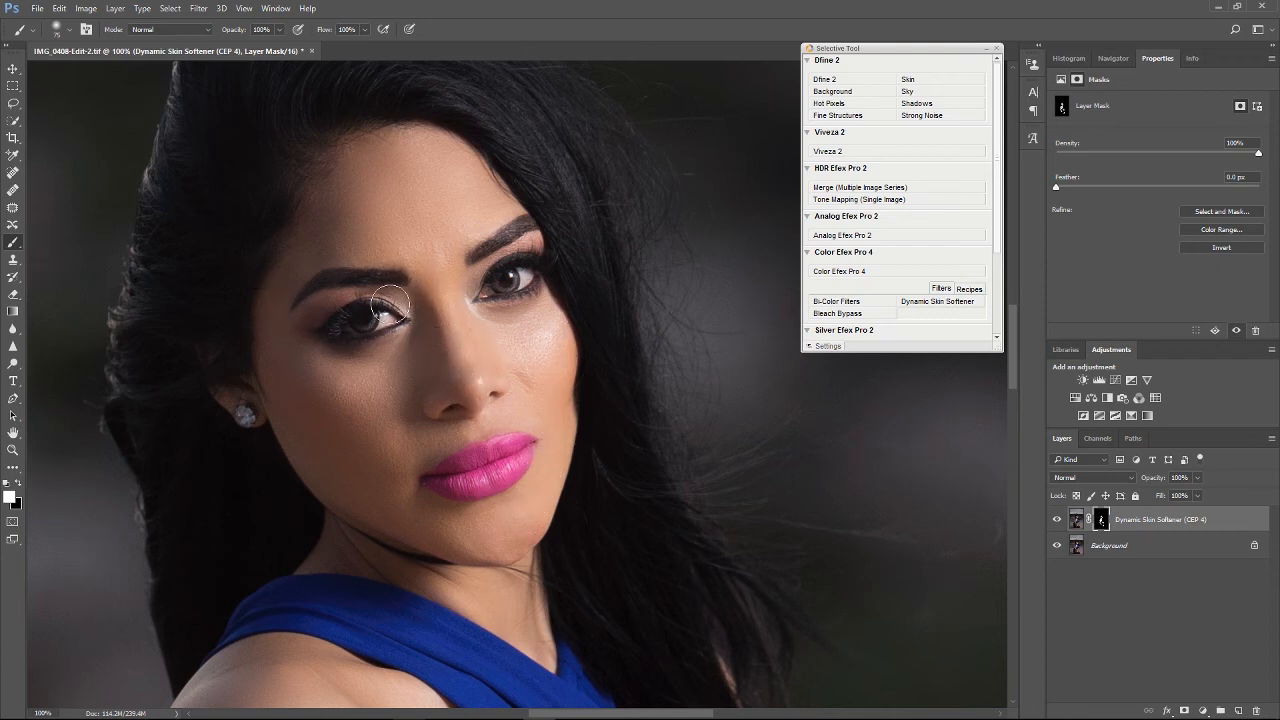
{"action": "mouse_move", "coordinate": [478, 210]}
{"action": "left_mouse_down"}
{"action": "mouse_move", "coordinate": [519, 203]}
{"action": "mouse_move", "coordinate": [443, 291]}
{"action": "left_mouse_up"}
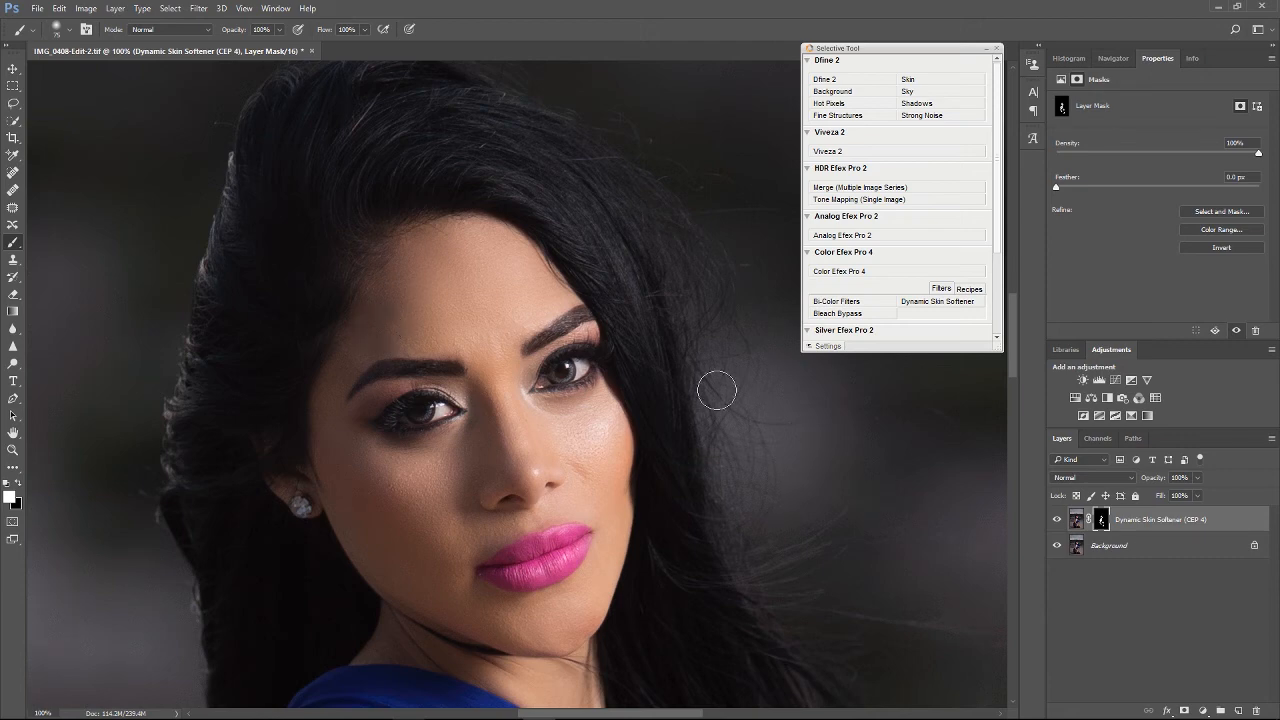
{"action": "left_click_drag", "start_coordinate": [503, 392], "coordinate": [535, 135]}
{"action": "mouse_move", "coordinate": [505, 350]}
{"action": "left_mouse_down"}
{"action": "mouse_move", "coordinate": [436, 464]}
{"action": "mouse_move", "coordinate": [431, 531]}
{"action": "left_mouse_up"}
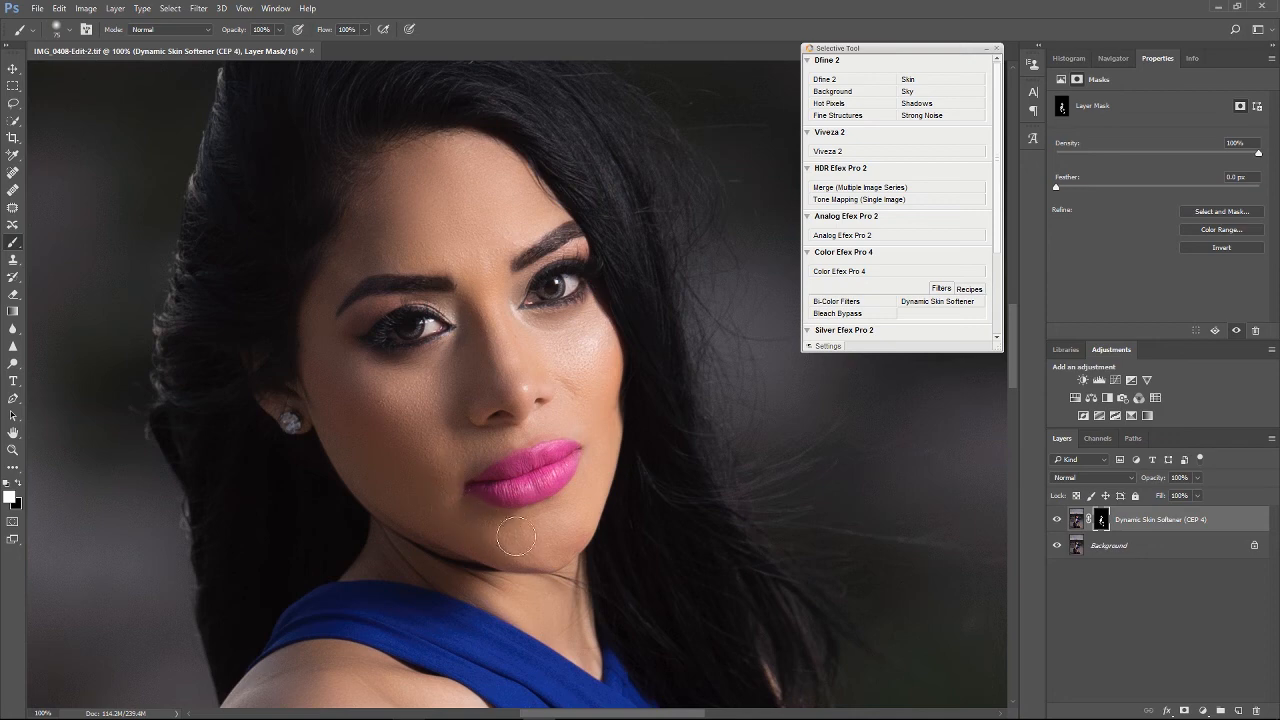
{"action": "left_click_drag", "start_coordinate": [515, 361], "coordinate": [474, 210]}
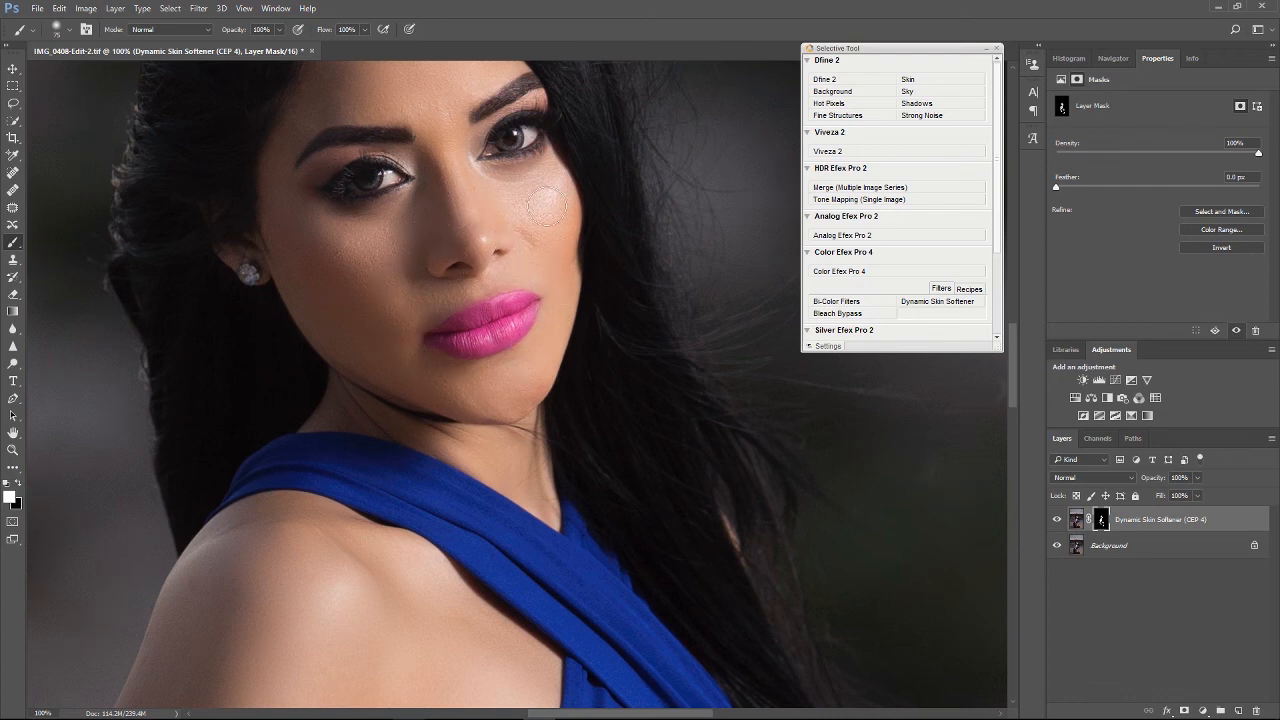
- Toggle the Dynamic Skin Softener layer's visibility to compare the face with and without the painted softening
{"action": "scroll", "coordinate": [445, 228], "scroll_direction": "up", "scroll_amount": 3}
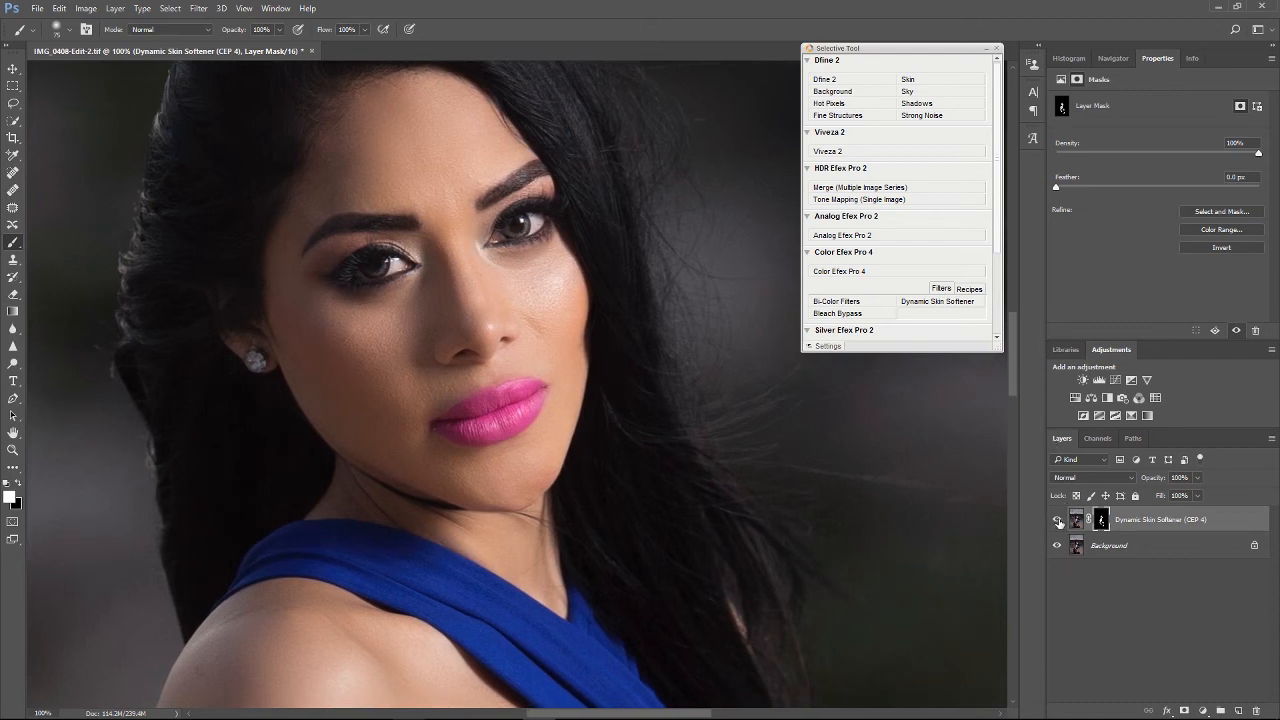
{"action": "left_click", "coordinate": [1057, 520]}
{"action": "left_click", "coordinate": [1059, 521]}
{"action": "left_click", "coordinate": [1058, 520]}
{"action": "left_click", "coordinate": [1058, 520]}
- Compare the shoulder, upper arm and chest before and after by toggling the softener layer's visibility
{"action": "left_click_drag", "start_coordinate": [562, 504], "coordinate": [563, 230]}
{"action": "mouse_move", "coordinate": [531, 517]}
{"action": "left_mouse_down"}
{"action": "mouse_move", "coordinate": [605, 346]}
{"action": "mouse_move", "coordinate": [629, 344]}
{"action": "left_mouse_up"}
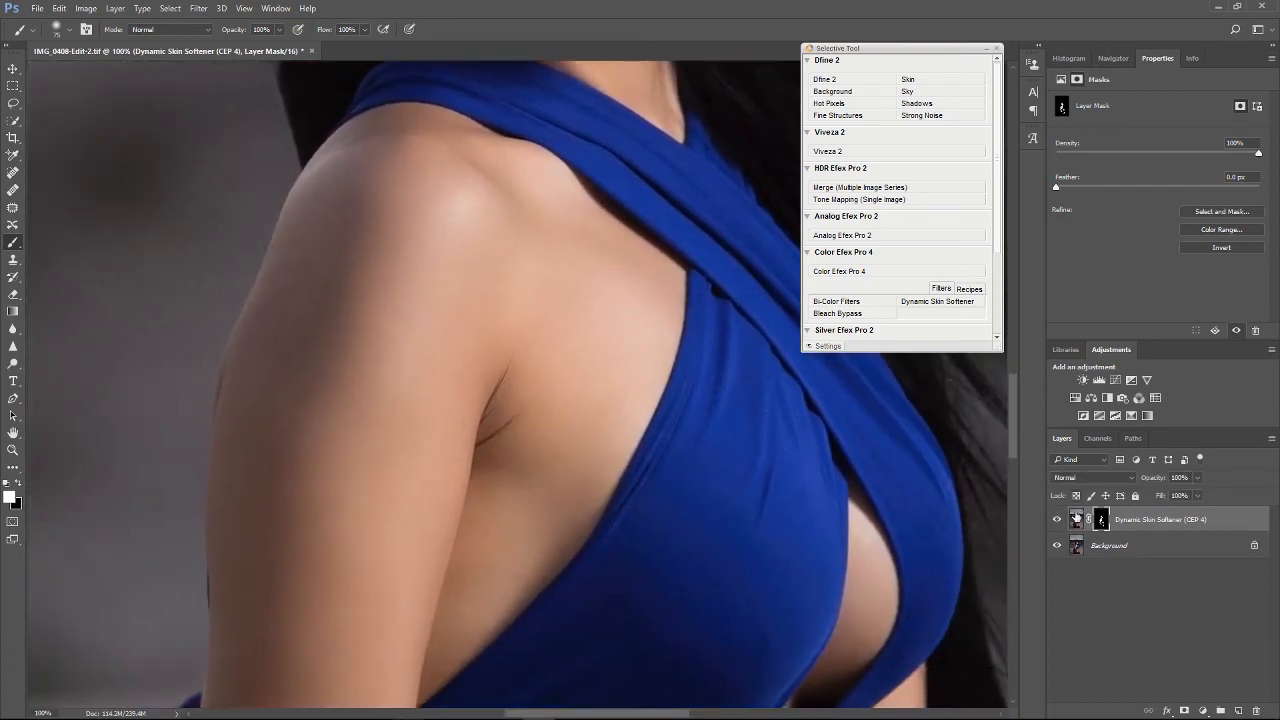
{"action": "left_click", "coordinate": [1058, 520]}
{"action": "left_click", "coordinate": [1058, 520]}
{"action": "left_click", "coordinate": [1058, 521]}
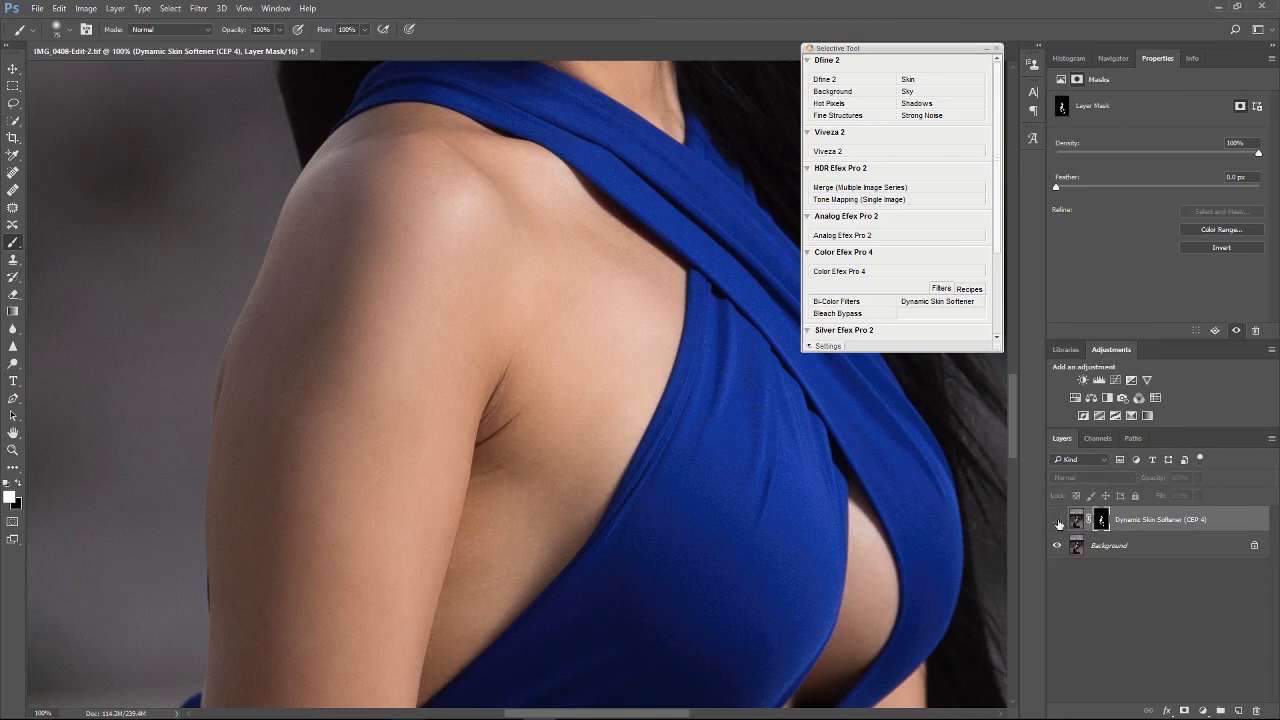
{"action": "left_click", "coordinate": [1058, 521]}
{"action": "left_click", "coordinate": [1058, 521]}
{"action": "left_click", "coordinate": [1058, 521]}
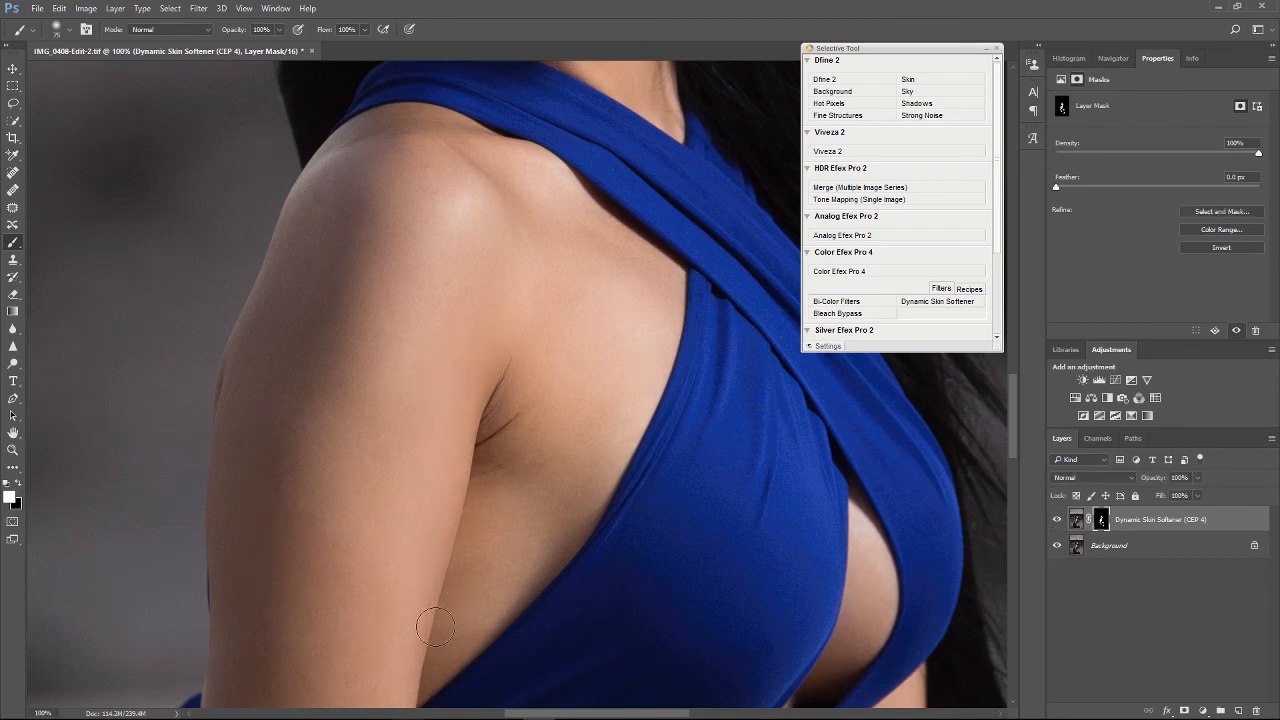
- Inspect the masked softening on the shoulder, elbow and both forearms at 100% zoom
{"action": "mouse_move", "coordinate": [567, 249]}
{"action": "left_mouse_down"}
{"action": "mouse_move", "coordinate": [480, 386]}
{"action": "mouse_move", "coordinate": [688, 428]}
{"action": "left_mouse_up"}
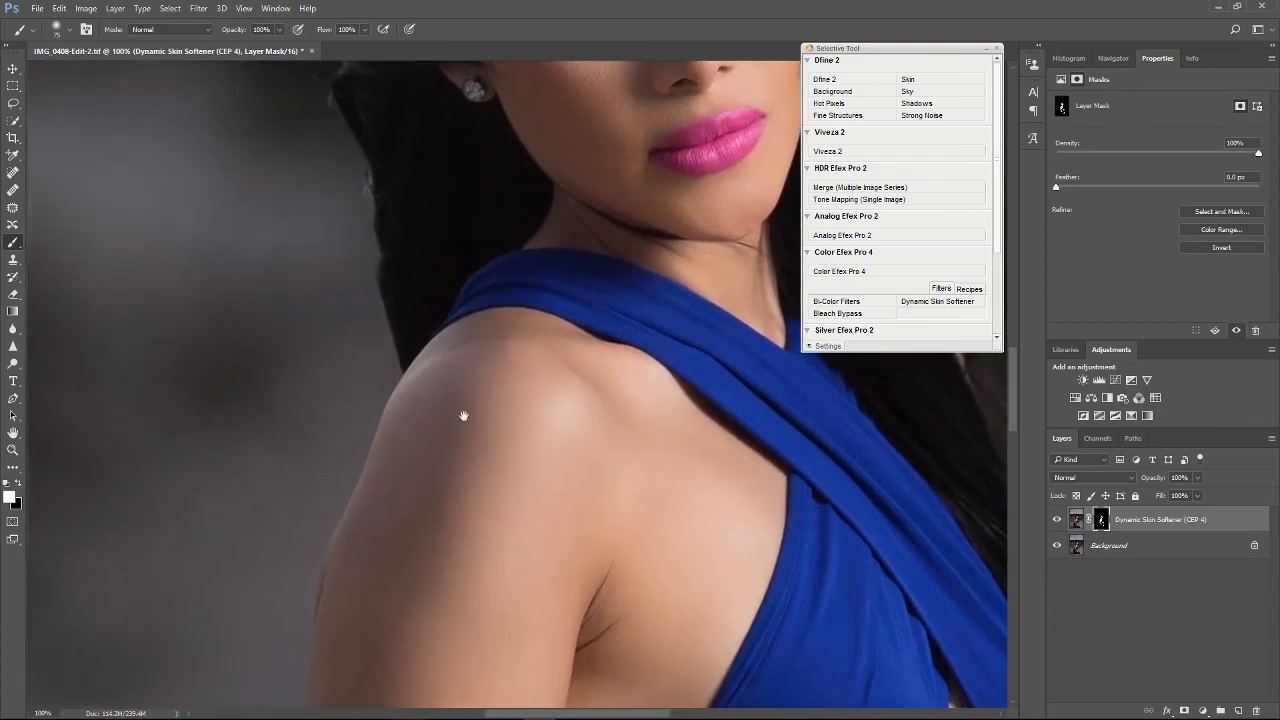
{"action": "left_click_drag", "start_coordinate": [371, 568], "coordinate": [513, 210]}
{"action": "left_click_drag", "start_coordinate": [535, 590], "coordinate": [451, 348]}
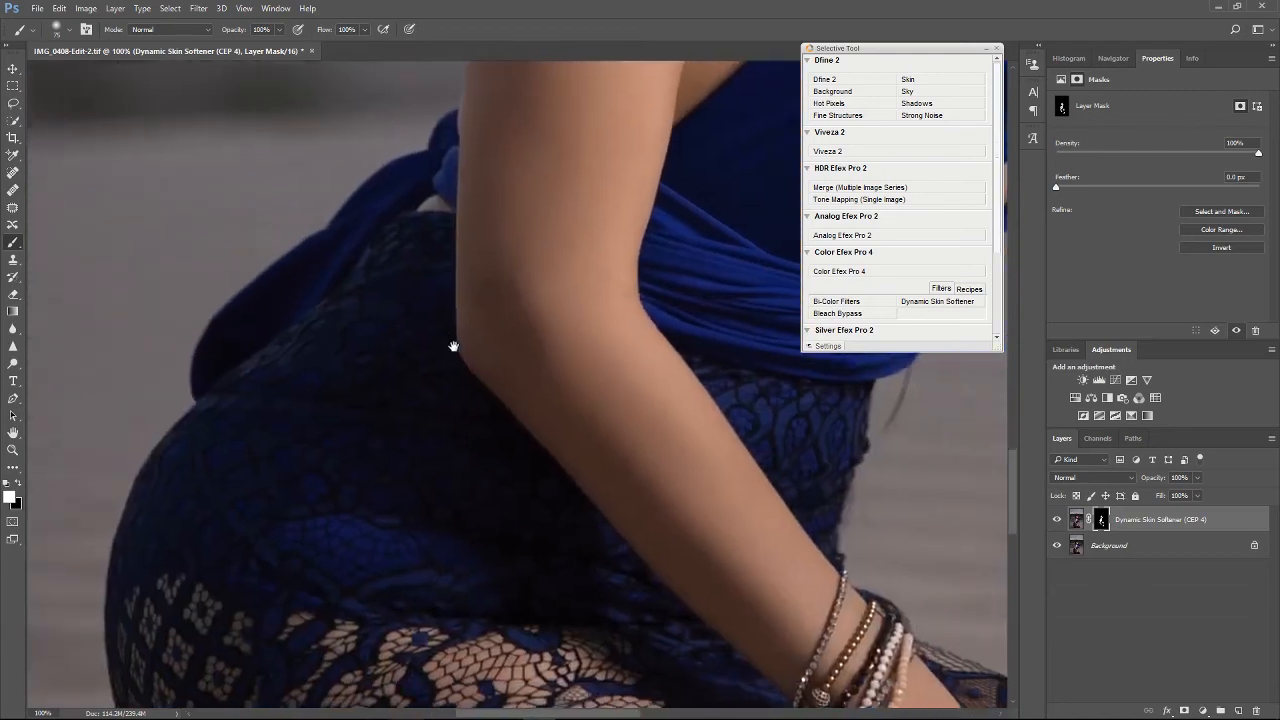
{"action": "left_click_drag", "start_coordinate": [697, 325], "coordinate": [345, 626]}
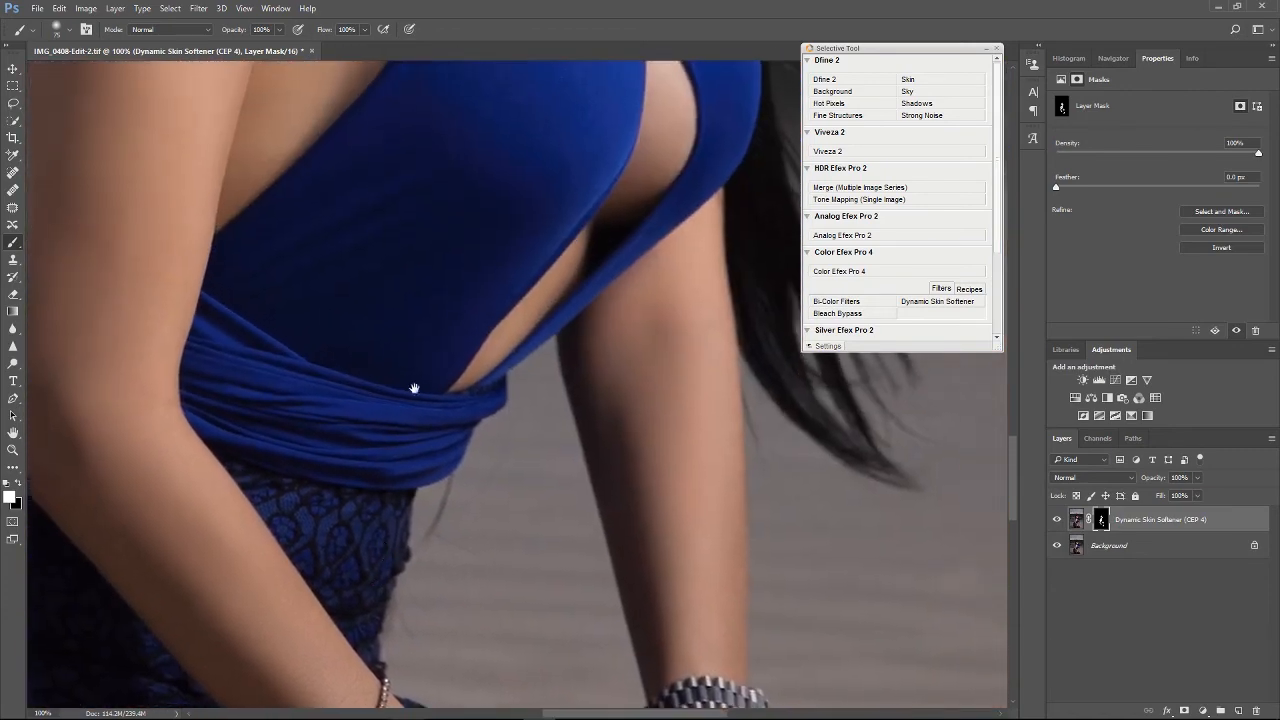
- Examine the softened skin texture on the arms and face at up to 300% zoom, ending with the whole portrait
{"action": "left_click_drag", "start_coordinate": [465, 300], "coordinate": [548, 675]}
{"action": "mouse_move", "coordinate": [574, 311]}
{"action": "left_mouse_down"}
{"action": "mouse_move", "coordinate": [637, 534]}
{"action": "mouse_move", "coordinate": [590, 618]}
{"action": "left_mouse_up"}
{"action": "left_click_drag", "start_coordinate": [548, 380], "coordinate": [571, 505]}
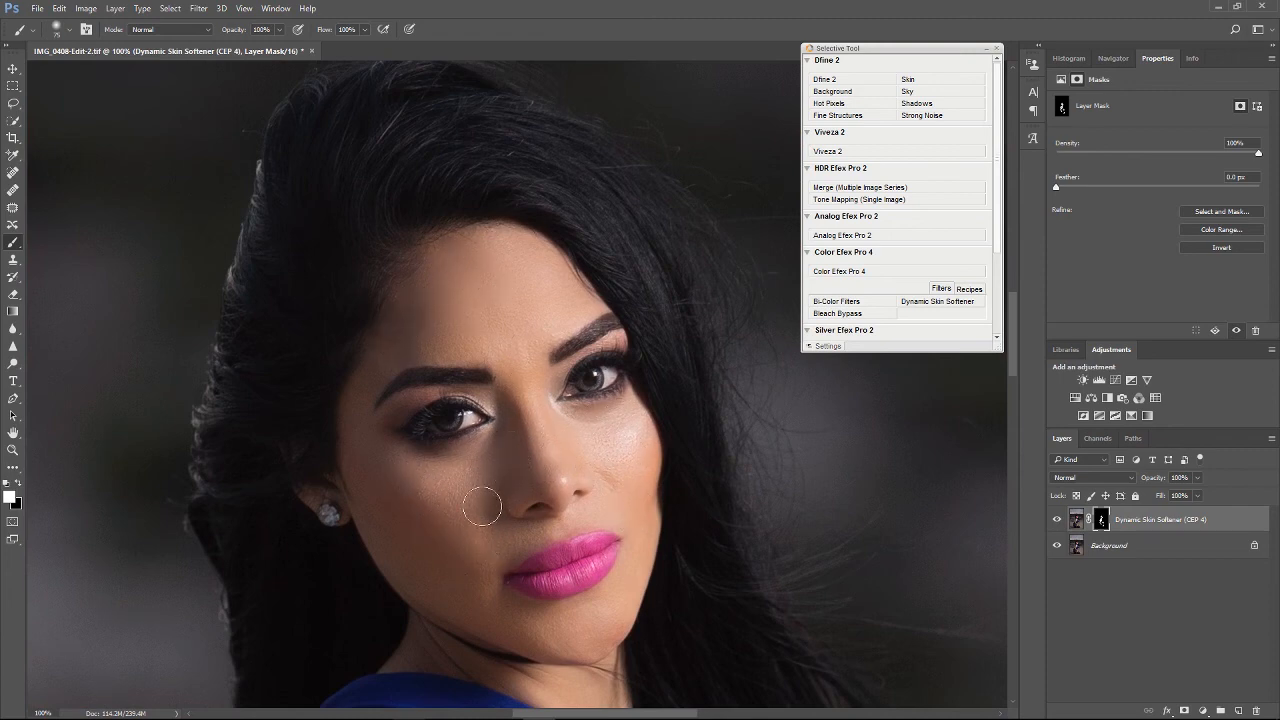
{"action": "scroll", "coordinate": [481, 504], "scroll_direction": "up", "scroll_amount": 3}
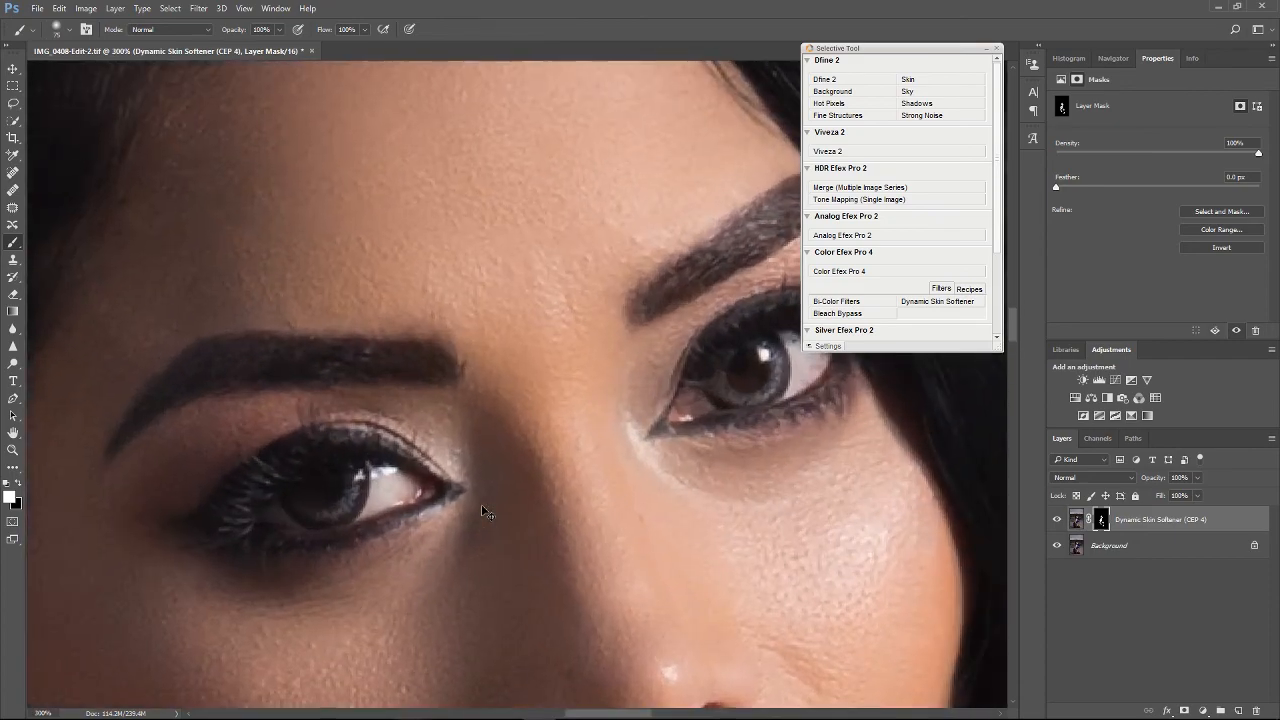
{"action": "scroll", "coordinate": [481, 504], "scroll_direction": "down", "scroll_amount": 5}
{"action": "scroll", "coordinate": [481, 508], "scroll_direction": "down", "scroll_amount": 3}
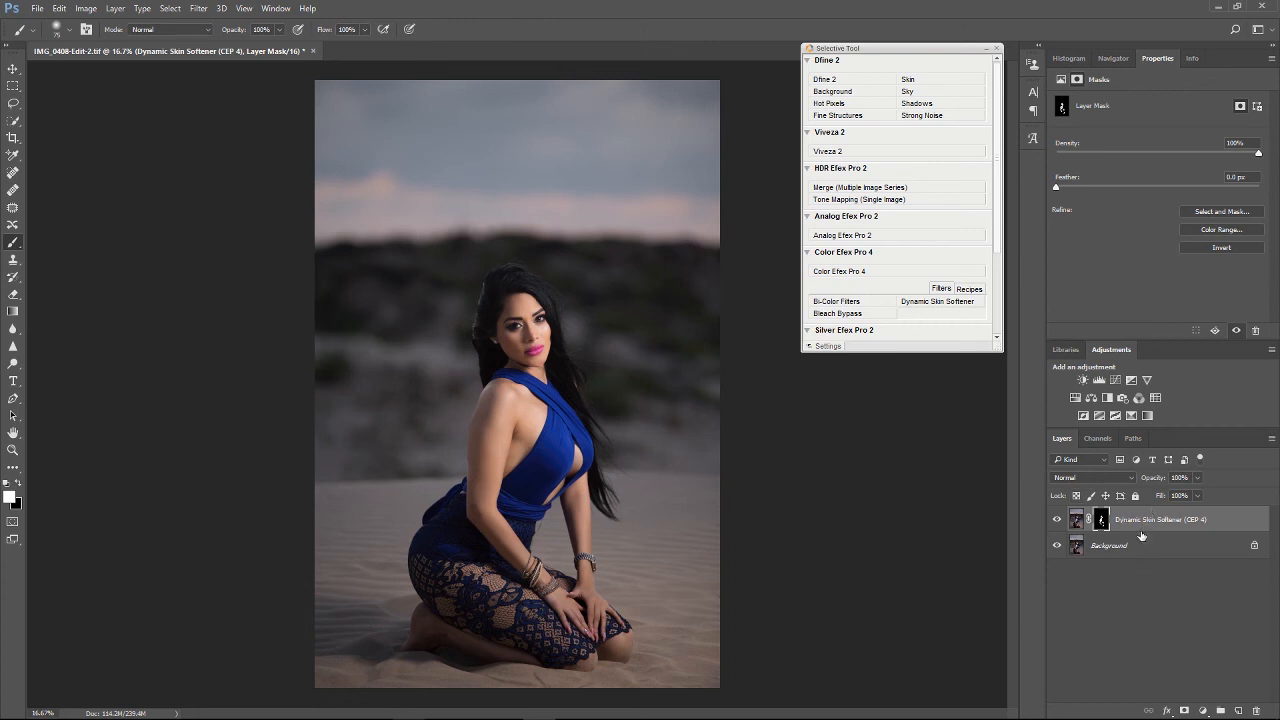
- Merge the masked Dynamic Skin Softener layer with the Background layer
{"action": "left_click", "coordinate": [1134, 545]}
{"action": "right_click", "coordinate": [1134, 545]}
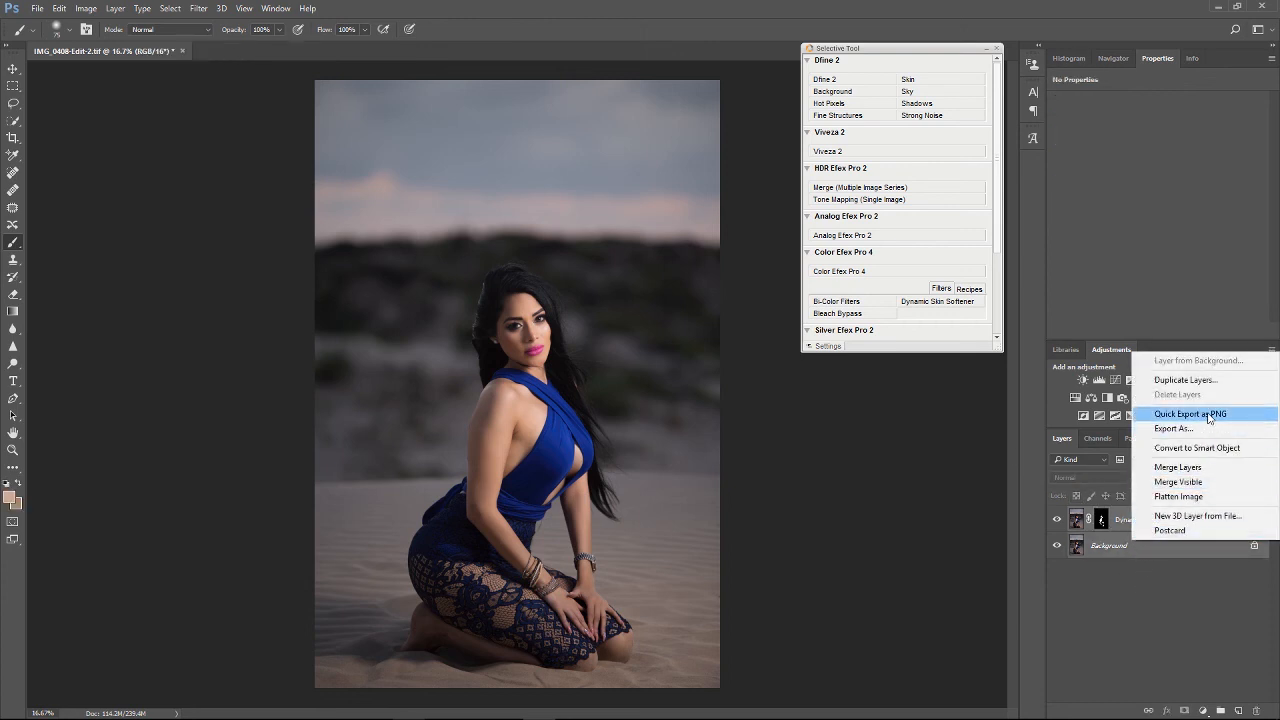
{"action": "left_click", "coordinate": [1178, 467]}
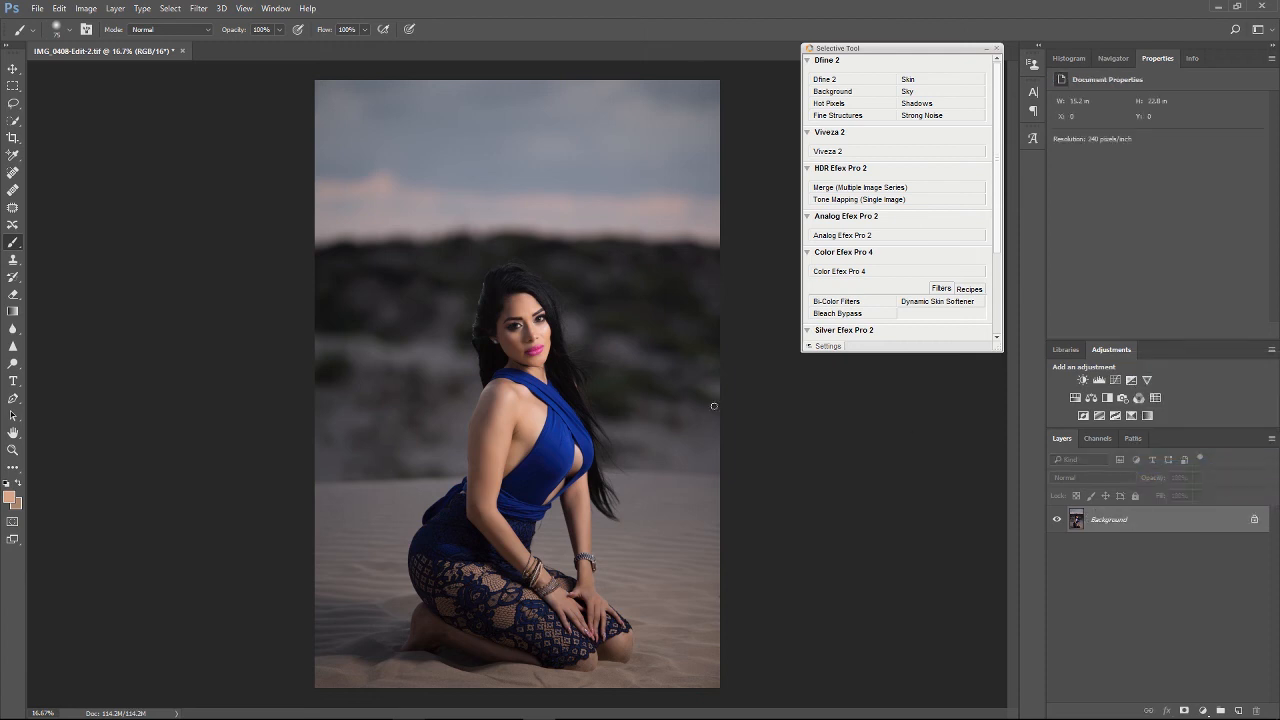
{"action": "key", "text": "ctrl+plus"}
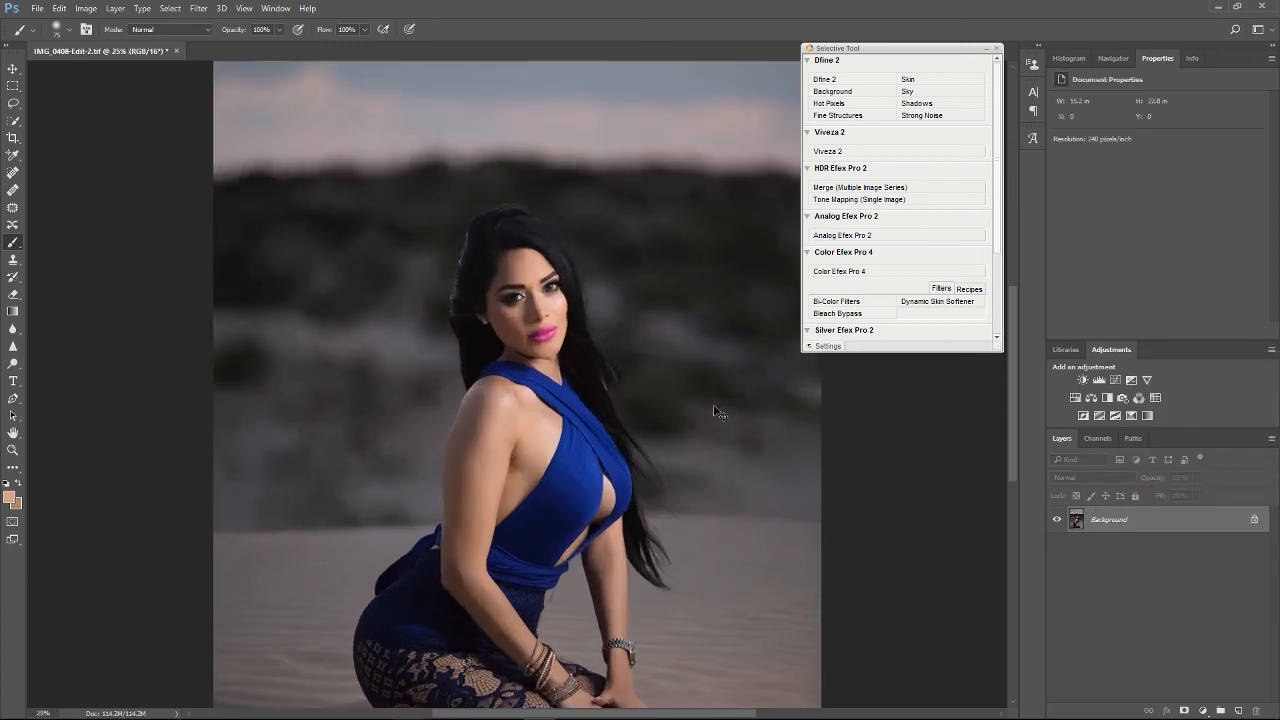
{"action": "key", "text": "ctrl+plus"}
{"action": "key", "text": "ctrl+minus"}
{"action": "key", "text": "ctrl+minus"}
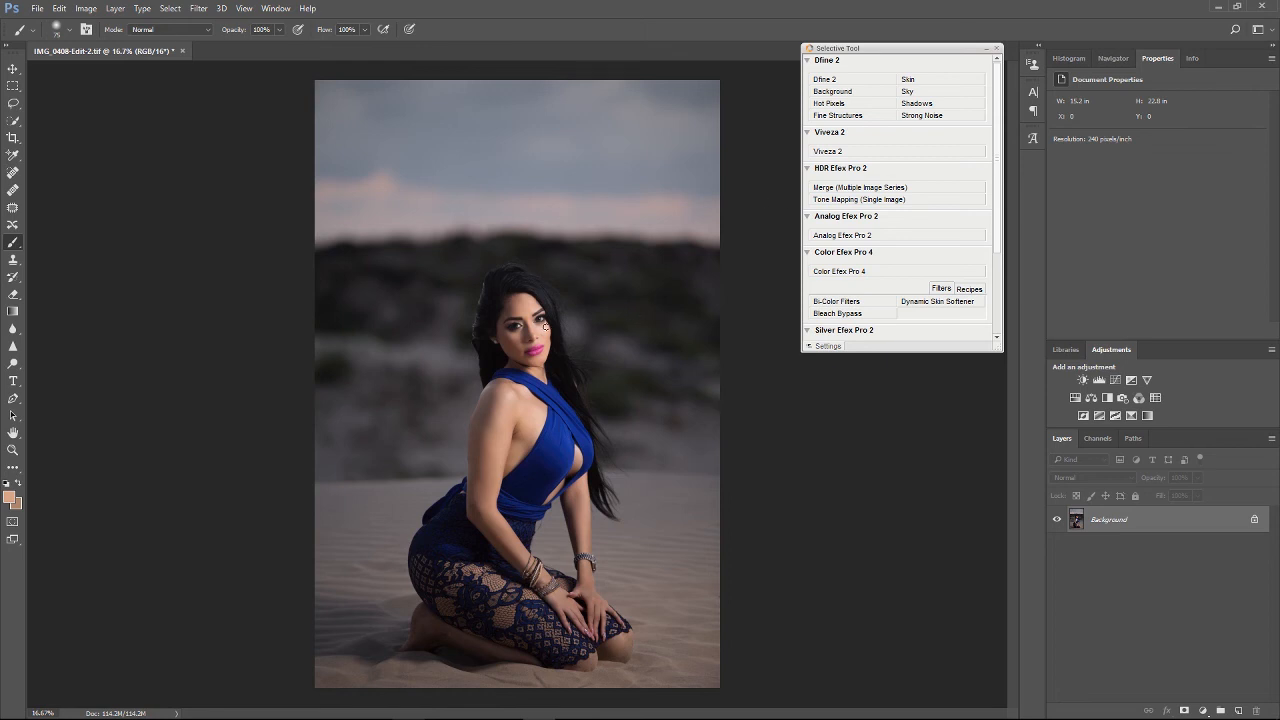
- Compare the face and shoulder before and after retouching by reverting to the saved image and repeatedly undoing and redoing the revert
{"action": "scroll", "coordinate": [545, 327], "scroll_direction": "up", "scroll_amount": 4}
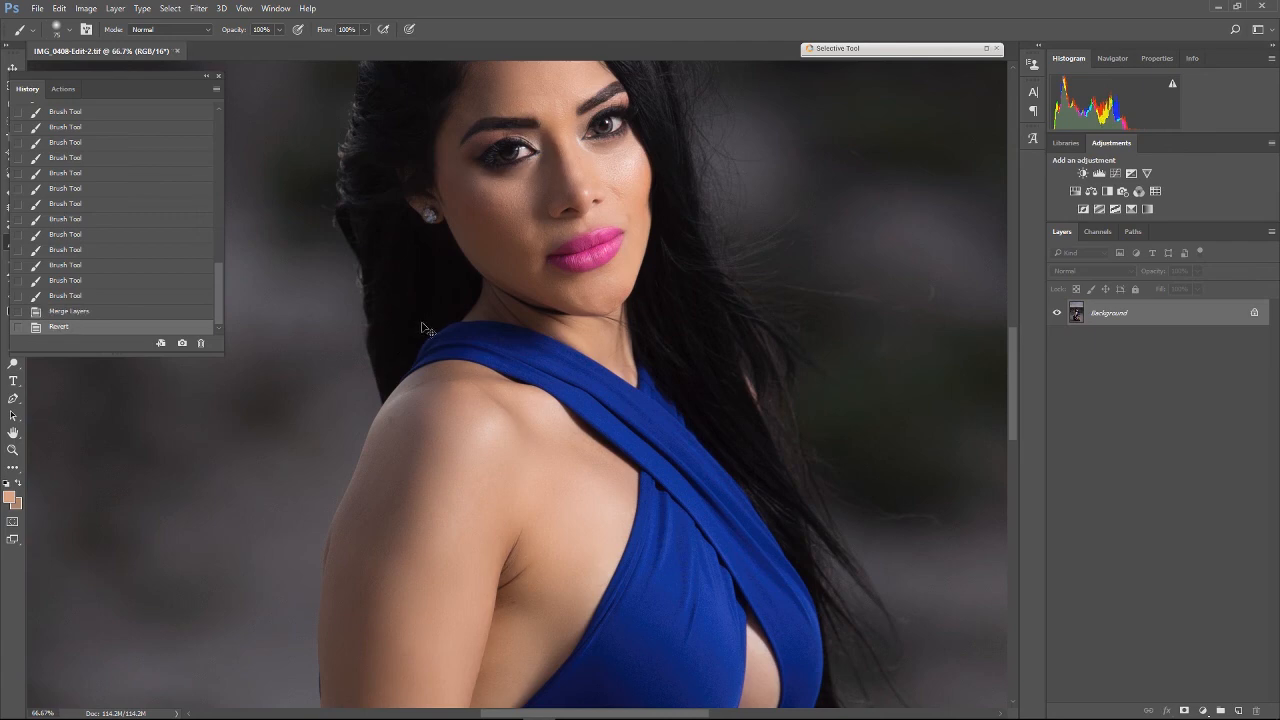
{"action": "left_click_drag", "start_coordinate": [636, 246], "coordinate": [648, 362]}
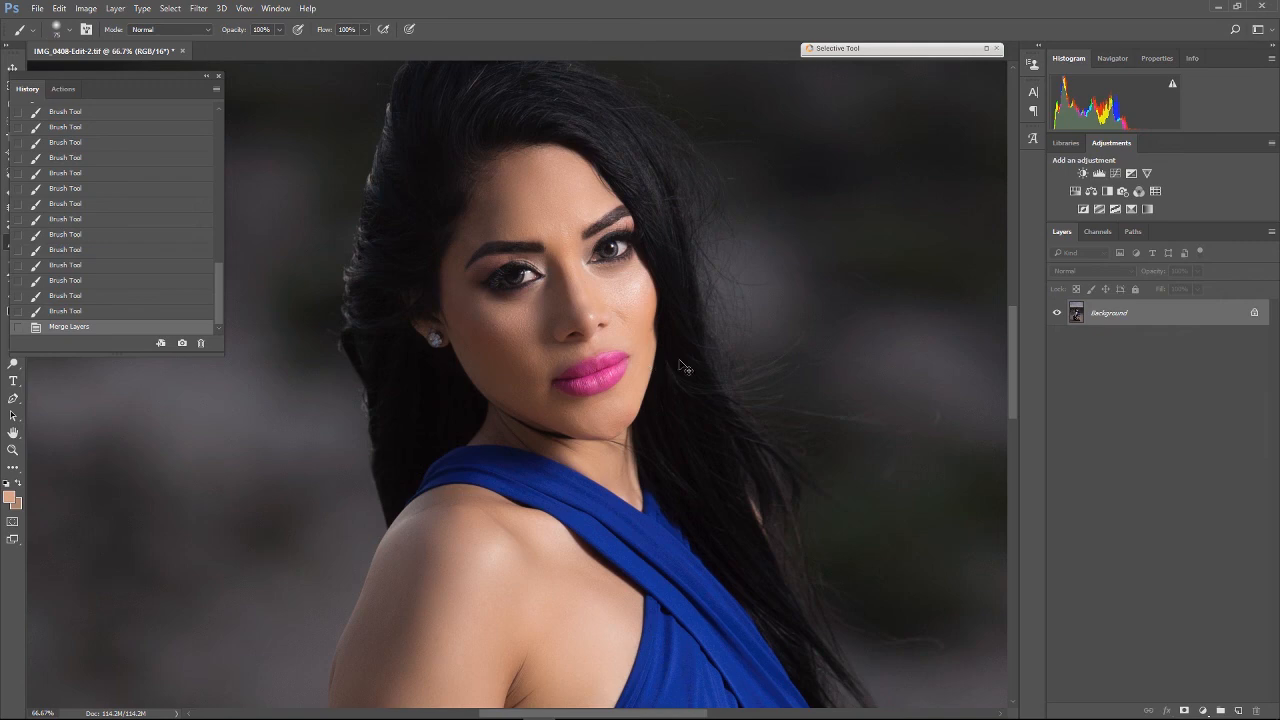
{"action": "key", "text": "F12"}
{"action": "key", "text": "ctrl+z"}
{"action": "key", "text": "ctrl+z"}
{"action": "key", "text": "ctrl+z"}
{"action": "key", "text": "ctrl+z"}
{"action": "key", "text": "ctrl+z"}
{"action": "key", "text": "ctrl+z"}
{"action": "key", "text": "ctrl+z"}
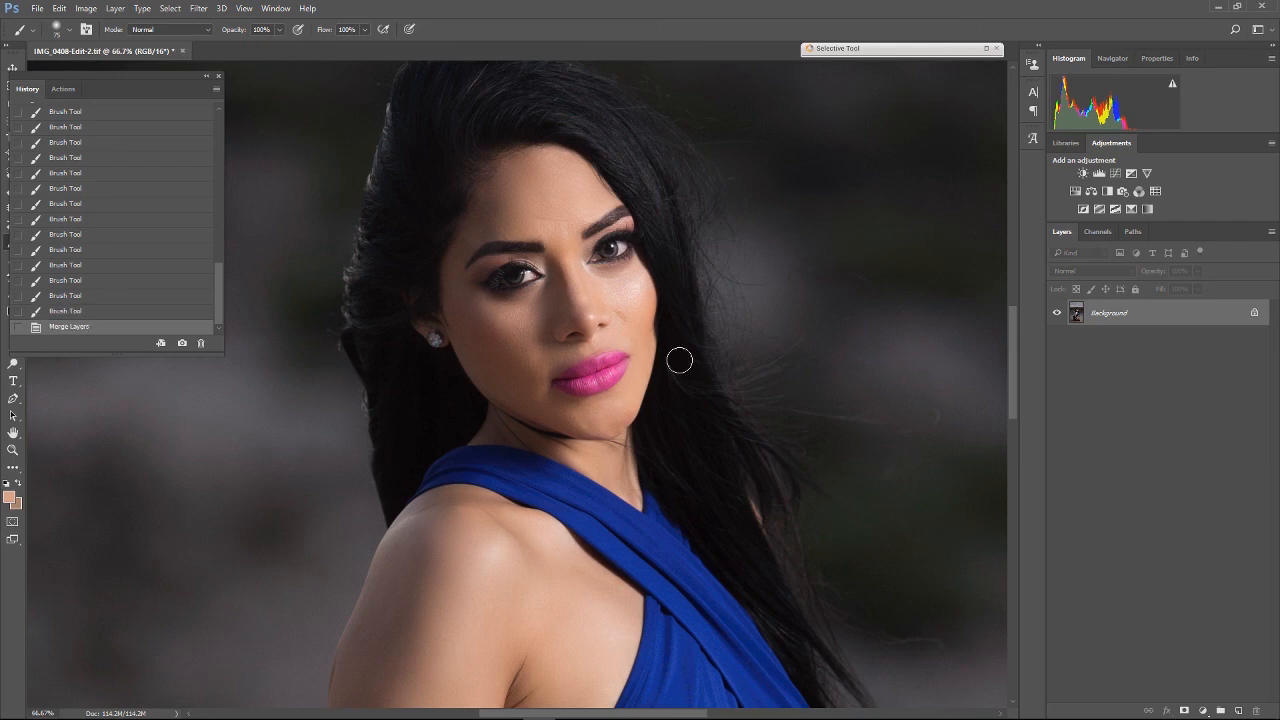